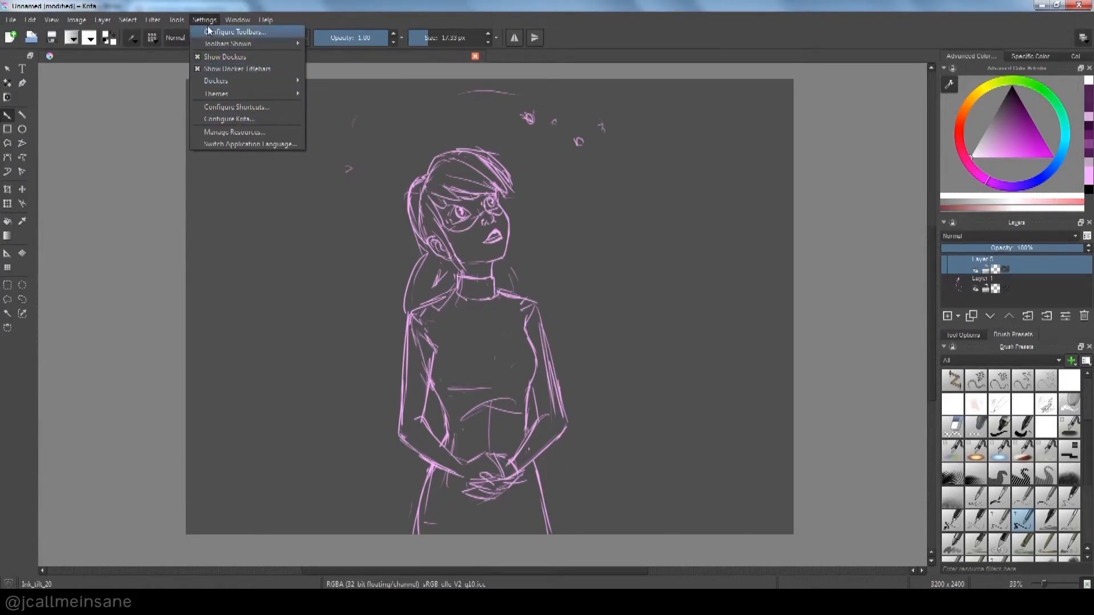
Examine the tablet's global input pressure curve in the preferences and accept the settings
{"action": "left_click", "coordinate": [235, 120]}
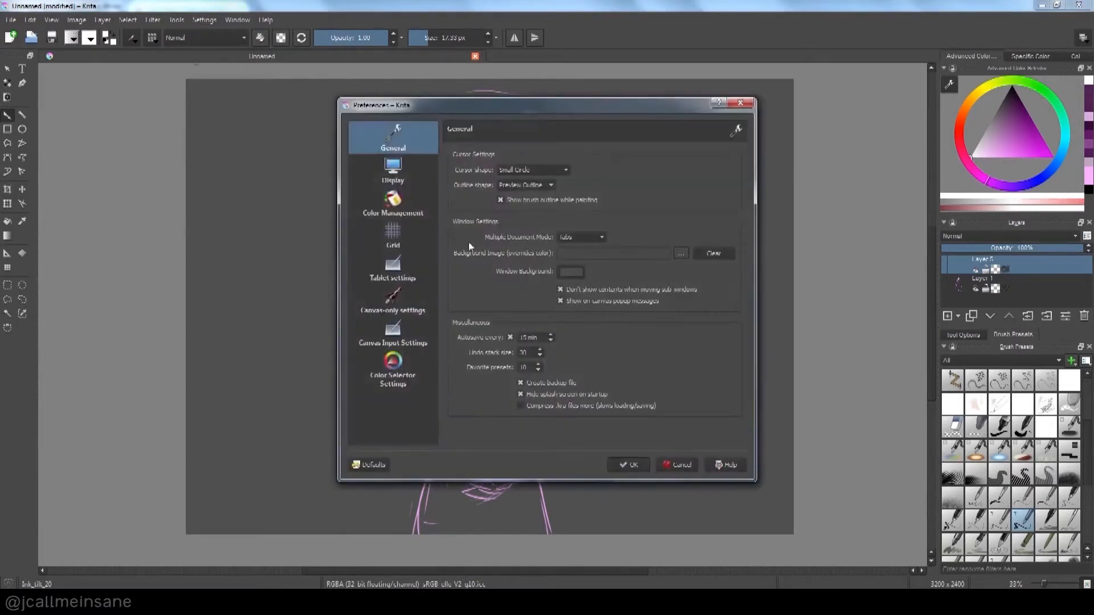
{"action": "left_click", "coordinate": [424, 183]}
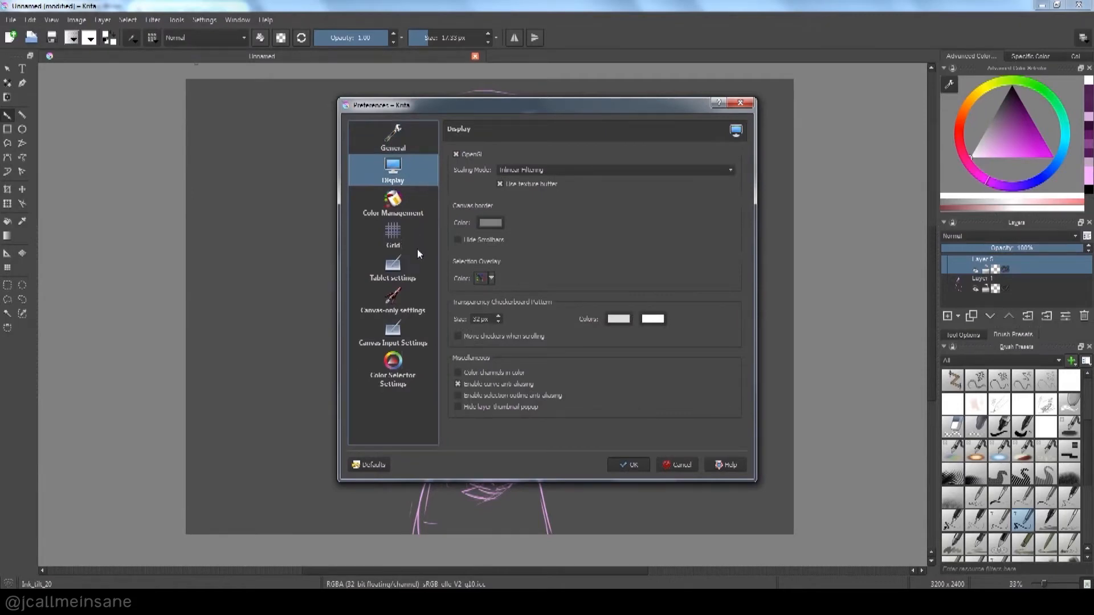
{"action": "left_click", "coordinate": [419, 276]}
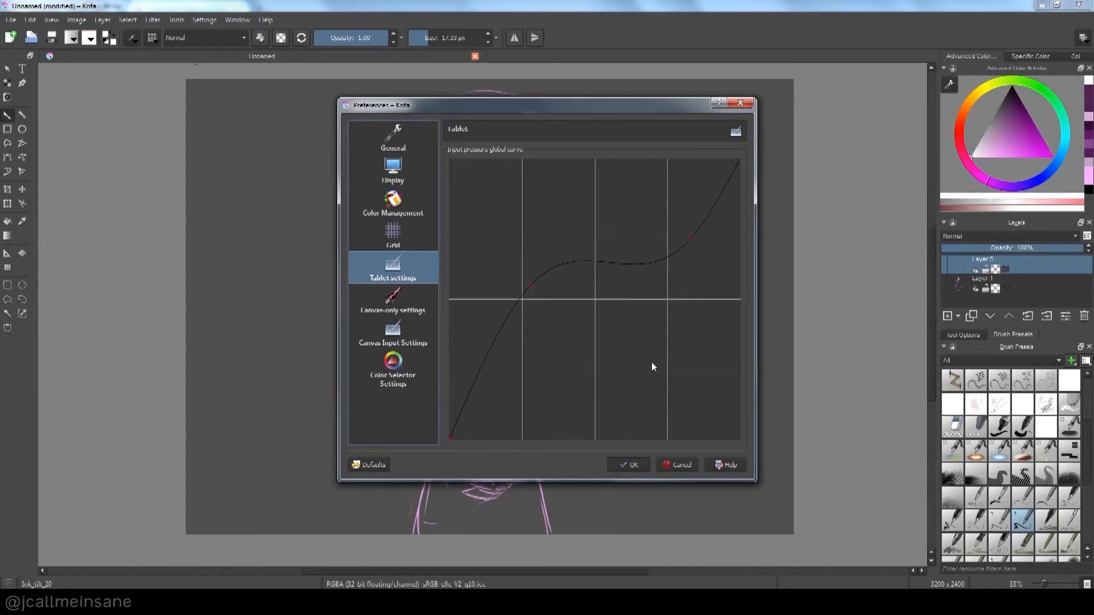
{"action": "left_click", "coordinate": [637, 468]}
Browse the brush presets and select Ink_gpen_25
{"action": "left_click_drag", "start_coordinate": [1088, 432], "coordinate": [1088, 464]}
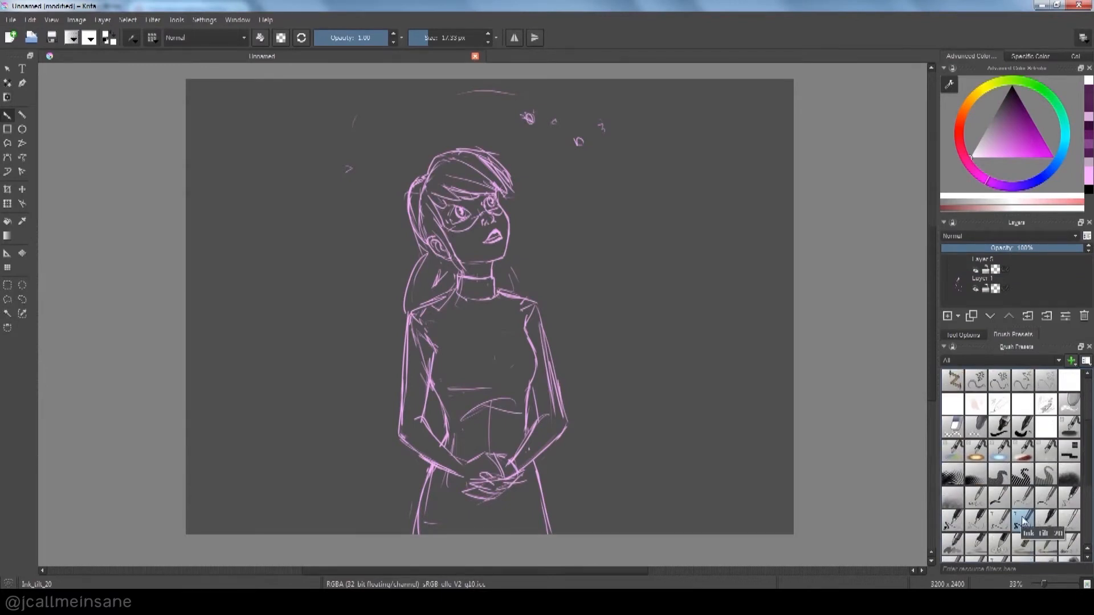
{"action": "scroll", "coordinate": [1019, 507], "scroll_direction": "down", "scroll_amount": 3}
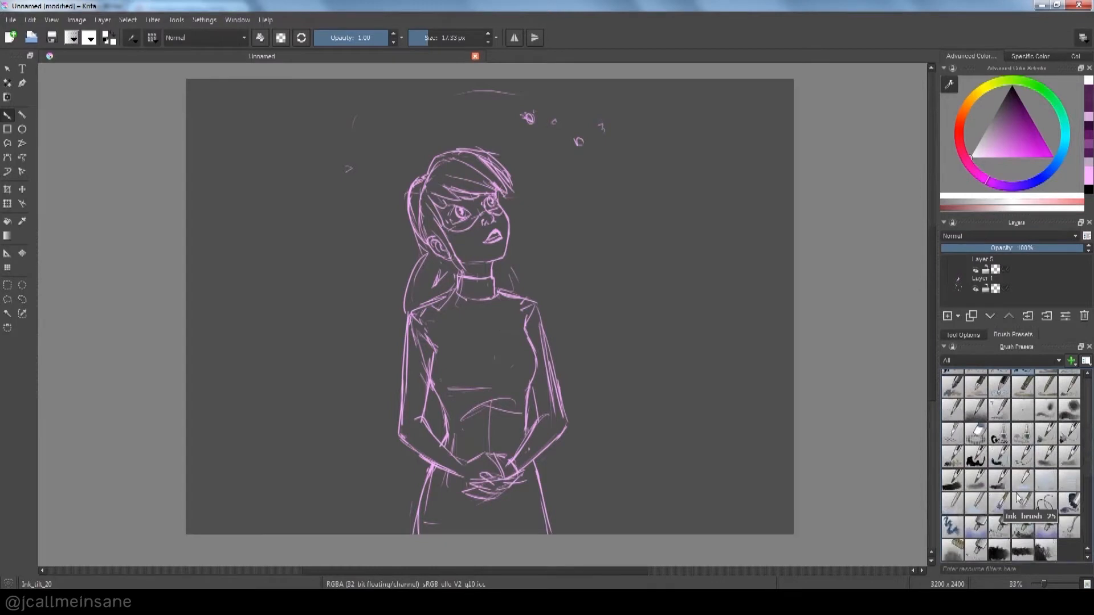
{"action": "scroll", "coordinate": [1020, 484], "scroll_direction": "up", "scroll_amount": 6}
{"action": "scroll", "coordinate": [961, 502], "scroll_direction": "down", "scroll_amount": 3}
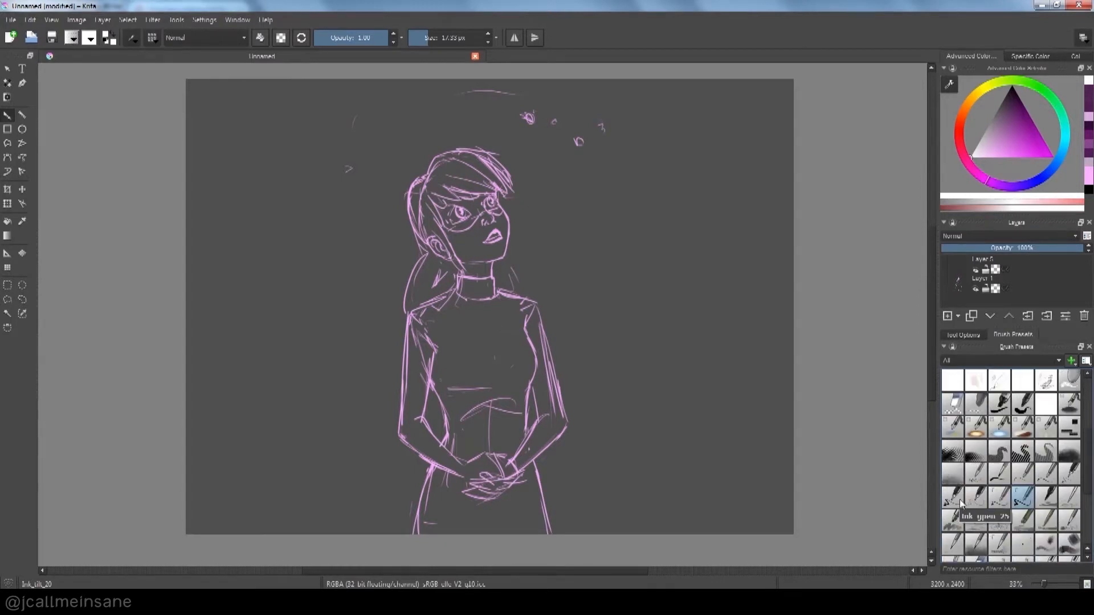
{"action": "left_click", "coordinate": [960, 499]}
Try the brush with a few short strokes on the empty canvas beside the figure and undo them
{"action": "mouse_move", "coordinate": [639, 259]}
{"action": "left_mouse_down"}
{"action": "mouse_move", "coordinate": [652, 227]}
{"action": "mouse_move", "coordinate": [689, 208]}
{"action": "mouse_move", "coordinate": [711, 294]}
{"action": "mouse_move", "coordinate": [669, 285]}
{"action": "left_mouse_up"}
{"action": "key", "text": "ctrl+z"}
{"action": "key", "text": "ctrl+z"}
{"action": "mouse_move", "coordinate": [631, 238]}
{"action": "left_mouse_down"}
{"action": "mouse_move", "coordinate": [635, 292]}
{"action": "mouse_move", "coordinate": [662, 350]}
{"action": "mouse_move", "coordinate": [628, 342]}
{"action": "mouse_move", "coordinate": [582, 256]}
{"action": "mouse_move", "coordinate": [622, 199]}
{"action": "mouse_move", "coordinate": [642, 243]}
{"action": "mouse_move", "coordinate": [642, 185]}
{"action": "mouse_move", "coordinate": [663, 174]}
{"action": "mouse_move", "coordinate": [708, 252]}
{"action": "left_mouse_up"}
{"action": "key", "text": "ctrl+z"}
{"action": "key", "text": "ctrl+z"}
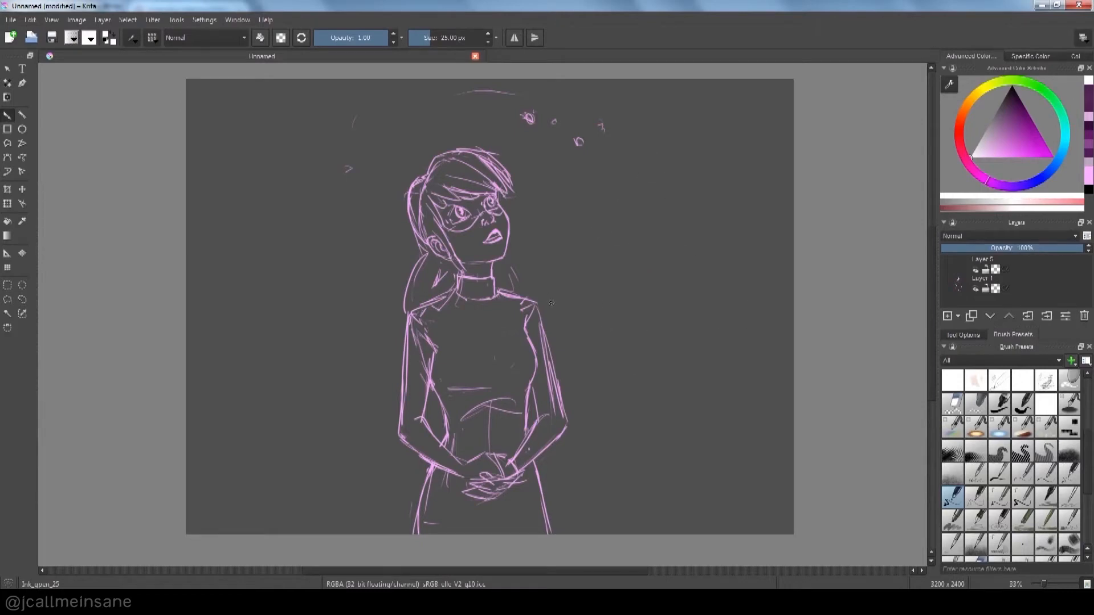
Try long looping white strokes on the empty canvas area beside the head and undo them
{"action": "scroll", "coordinate": [544, 296], "scroll_direction": "up", "scroll_amount": 2}
{"action": "left_click_drag", "start_coordinate": [323, 310], "coordinate": [447, 409]}
{"action": "left_click_drag", "start_coordinate": [378, 259], "coordinate": [556, 409]}
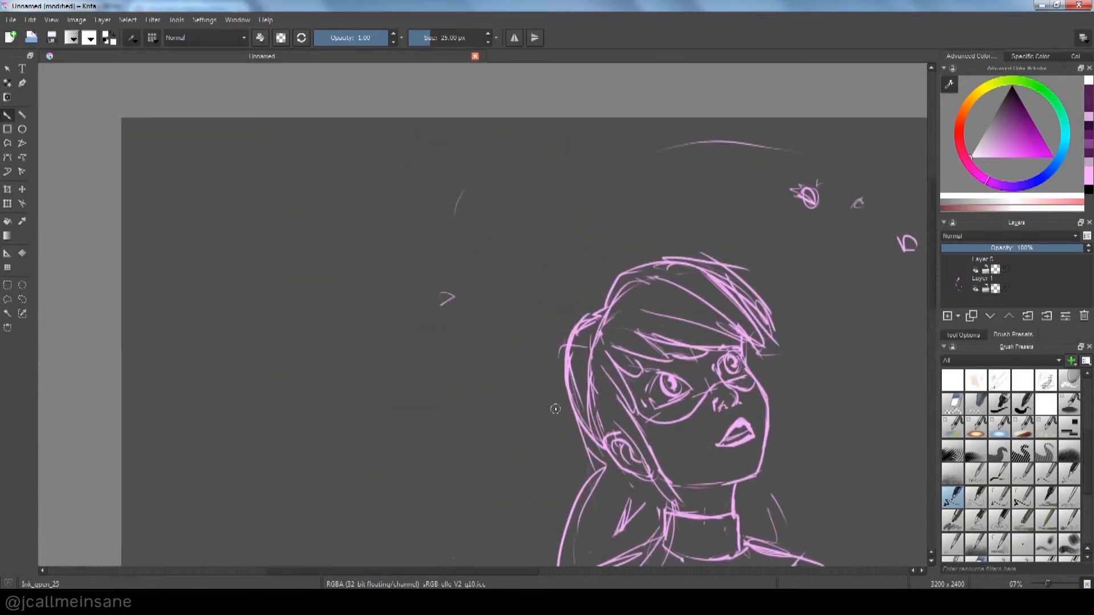
{"action": "mouse_move", "coordinate": [217, 242]}
{"action": "left_mouse_down"}
{"action": "mouse_move", "coordinate": [231, 287]}
{"action": "mouse_move", "coordinate": [273, 254]}
{"action": "mouse_move", "coordinate": [300, 335]}
{"action": "mouse_move", "coordinate": [373, 188]}
{"action": "mouse_move", "coordinate": [319, 476]}
{"action": "mouse_move", "coordinate": [263, 221]}
{"action": "mouse_move", "coordinate": [251, 423]}
{"action": "left_mouse_up"}
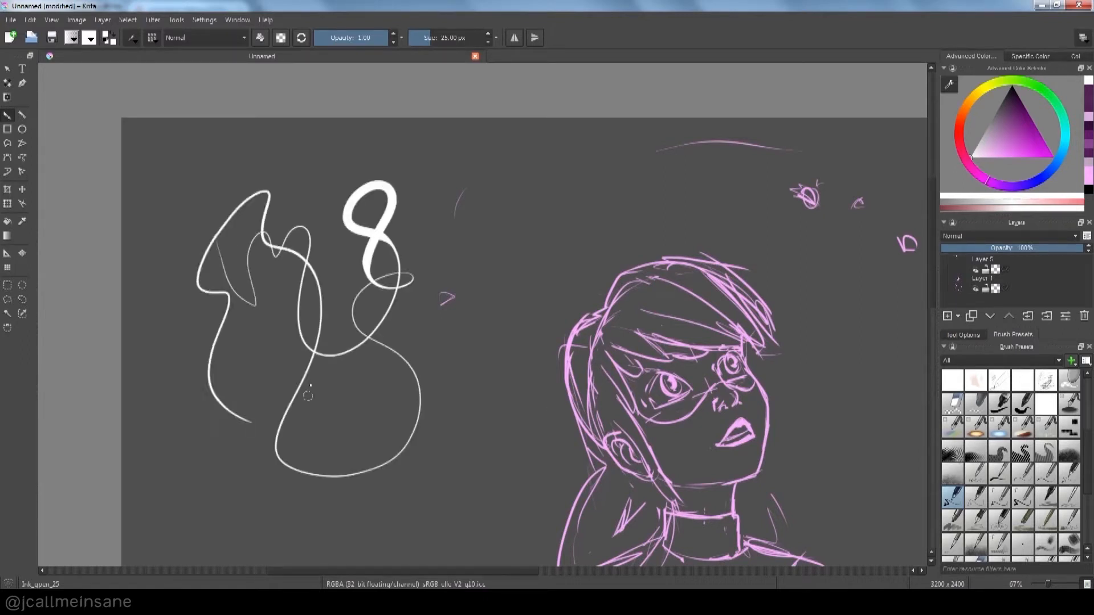
{"action": "key", "text": "ctrl+z"}
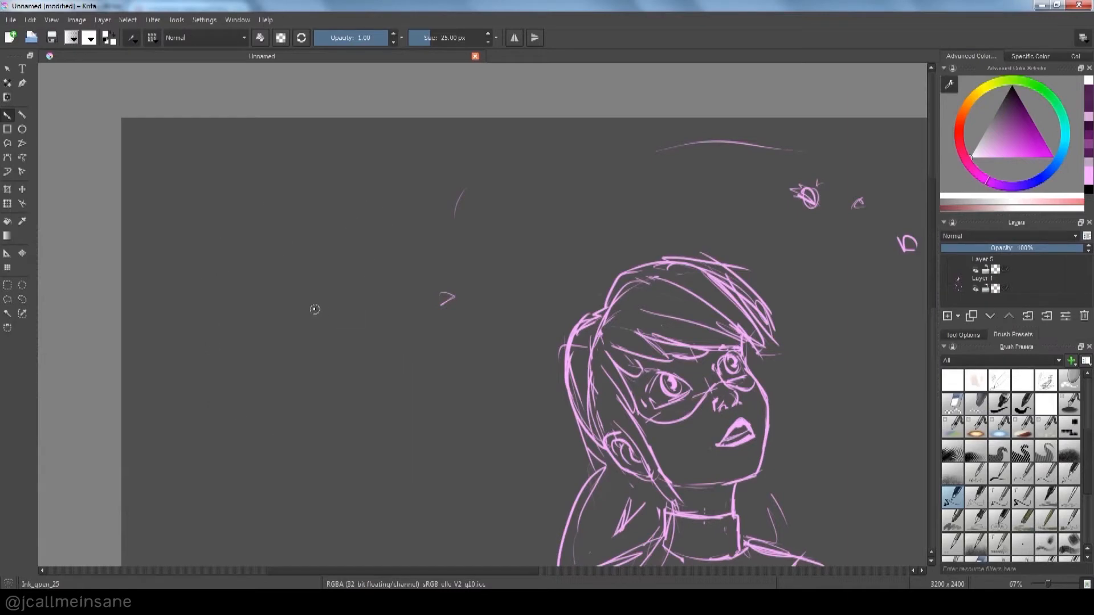
{"action": "mouse_move", "coordinate": [215, 238]}
{"action": "left_mouse_down"}
{"action": "mouse_move", "coordinate": [237, 228]}
{"action": "mouse_move", "coordinate": [259, 310]}
{"action": "mouse_move", "coordinate": [316, 380]}
{"action": "mouse_move", "coordinate": [408, 349]}
{"action": "mouse_move", "coordinate": [320, 265]}
{"action": "mouse_move", "coordinate": [437, 213]}
{"action": "mouse_move", "coordinate": [670, 177]}
{"action": "left_mouse_up"}
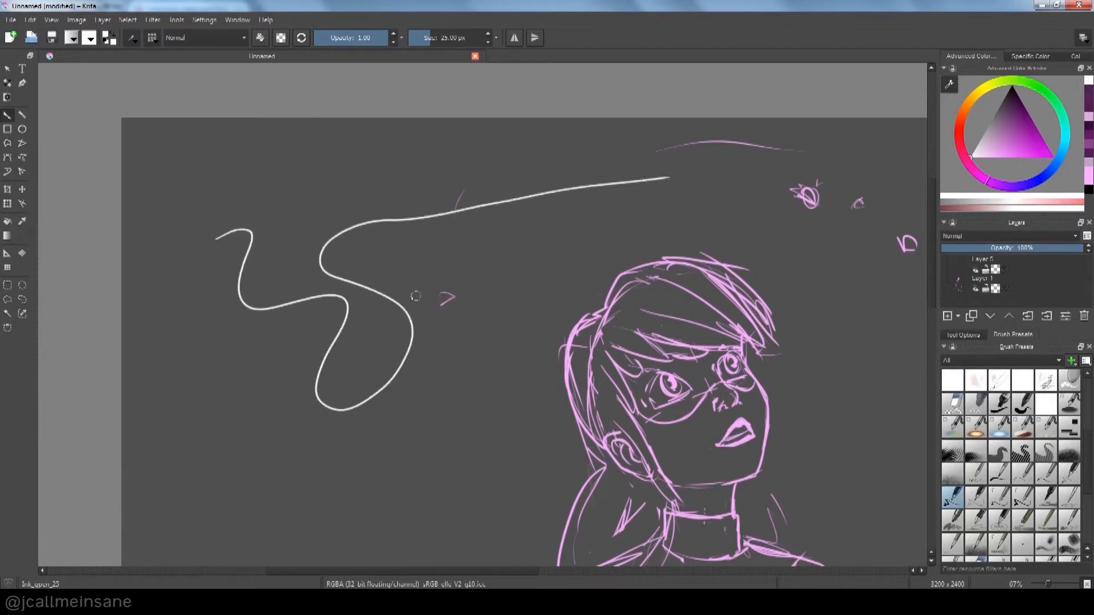
{"action": "key", "text": "ctrl+z"}
Try short, mostly horizontal strokes with varying pen pressure beside the head, undoing each one
{"action": "left_click_drag", "start_coordinate": [215, 330], "coordinate": [404, 308]}
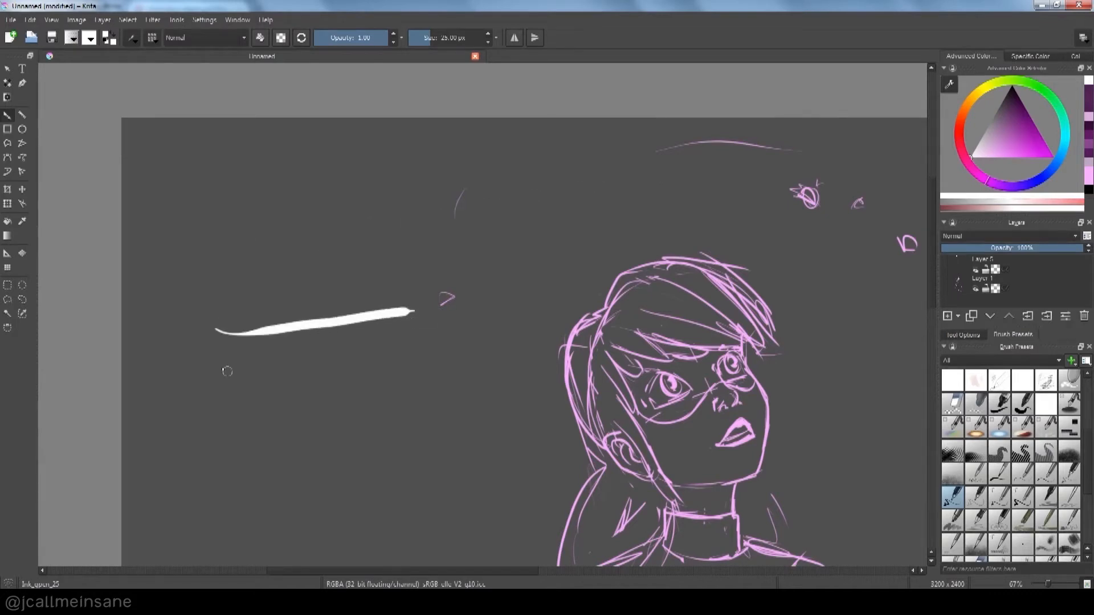
{"action": "key", "text": "ctrl+z"}
{"action": "left_click_drag", "start_coordinate": [196, 226], "coordinate": [290, 223]}
{"action": "key", "text": "ctrl+z"}
{"action": "left_click_drag", "start_coordinate": [202, 288], "coordinate": [362, 285]}
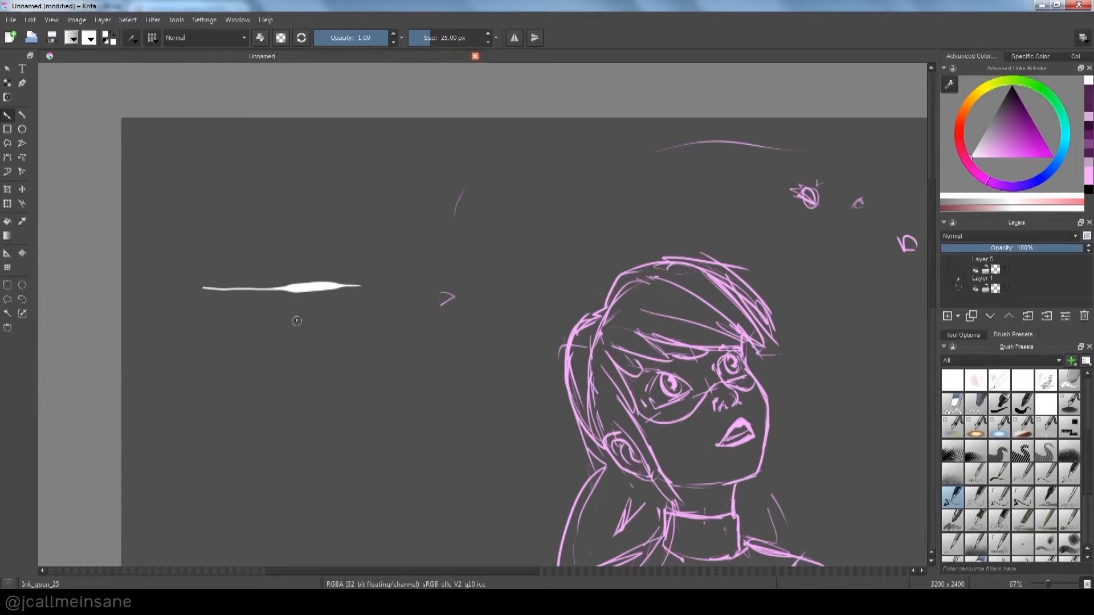
{"action": "key", "text": "ctrl+z"}
{"action": "left_click_drag", "start_coordinate": [239, 336], "coordinate": [349, 331]}
{"action": "key", "text": "ctrl+z"}
{"action": "left_click_drag", "start_coordinate": [226, 293], "coordinate": [305, 295]}
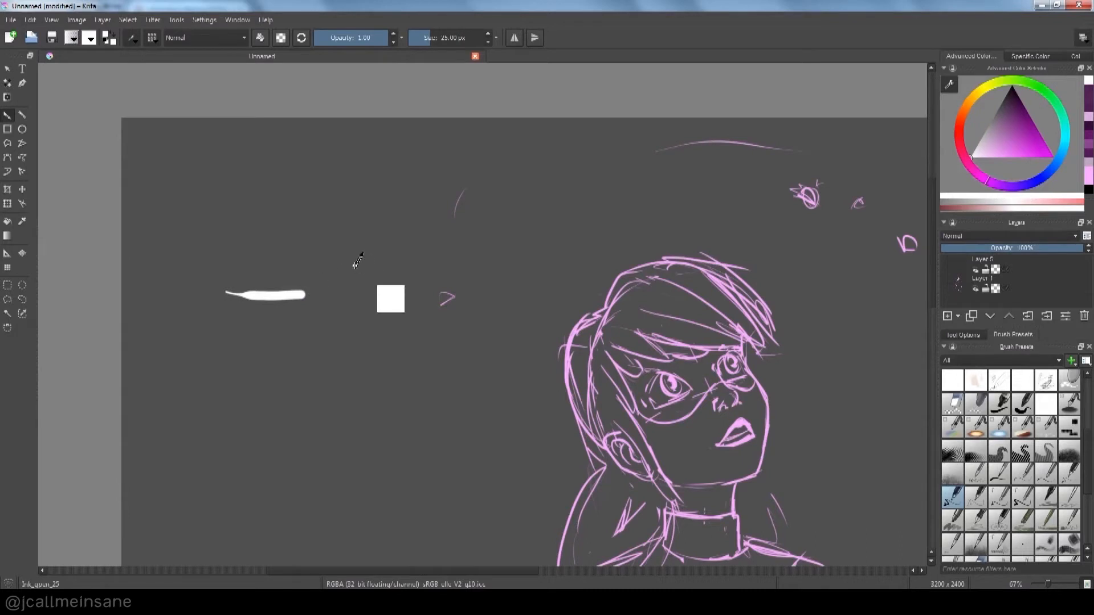
{"action": "key", "text": "ctrl+z"}
{"action": "mouse_move", "coordinate": [231, 274]}
{"action": "left_mouse_down"}
{"action": "mouse_move", "coordinate": [261, 276]}
{"action": "mouse_move", "coordinate": [332, 311]}
{"action": "mouse_move", "coordinate": [307, 222]}
{"action": "left_mouse_up"}
{"action": "key", "text": "ctrl+z"}
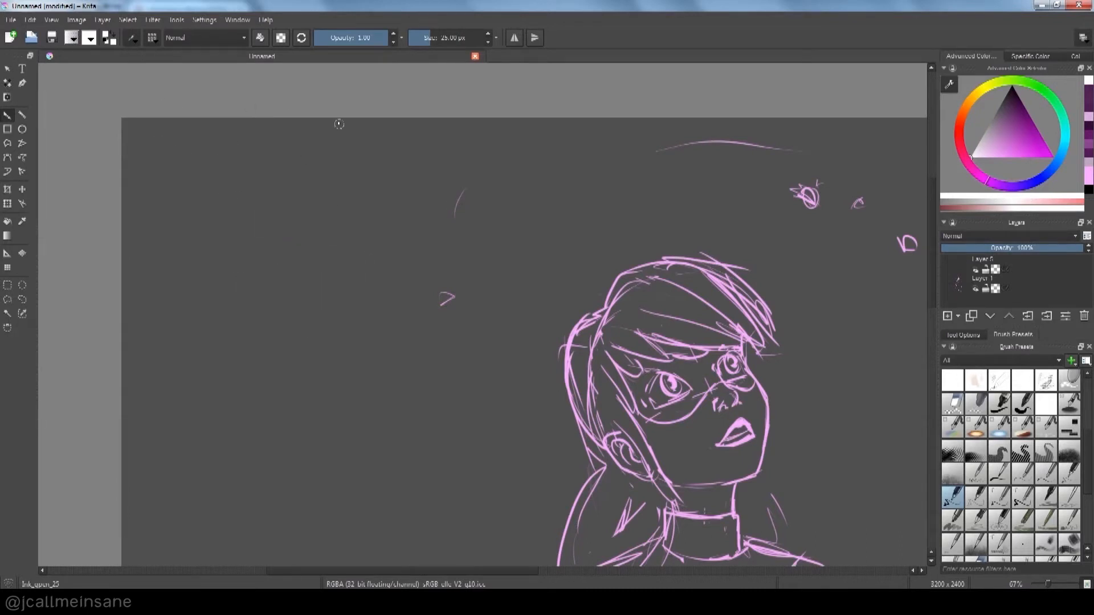
Reset the brush settings to the default preset and draw looping test strokes beside the head
{"action": "left_click", "coordinate": [132, 39]}
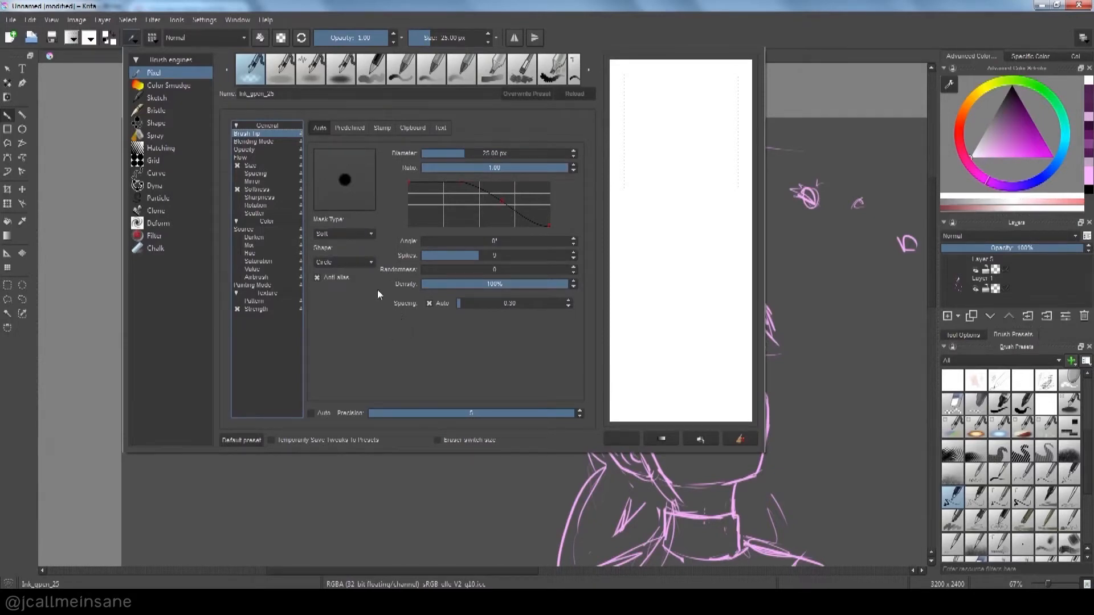
{"action": "left_click", "coordinate": [366, 233]}
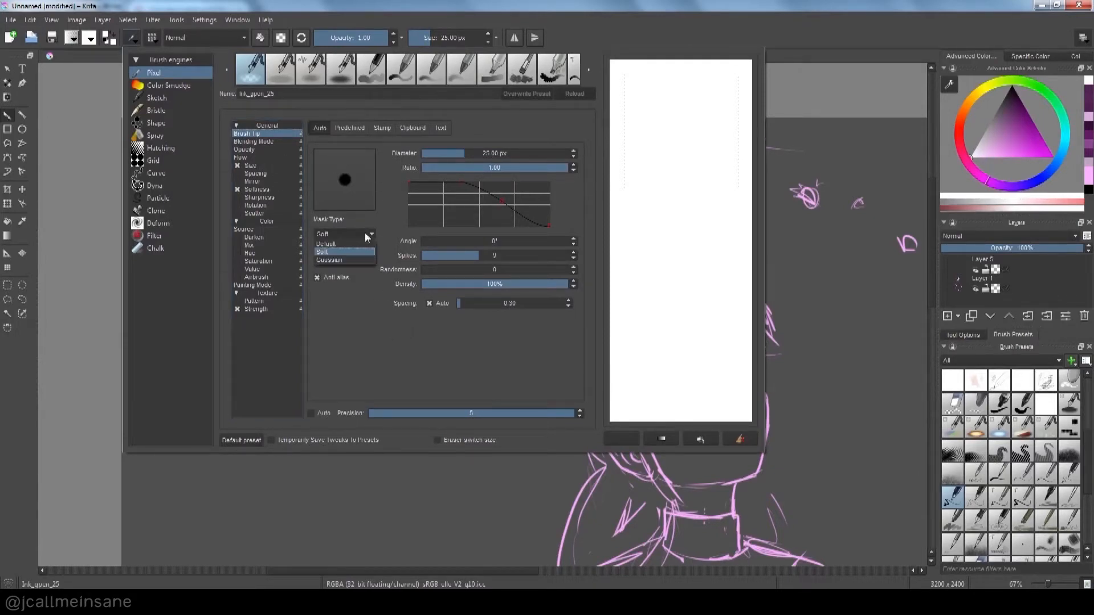
{"action": "left_click", "coordinate": [365, 253]}
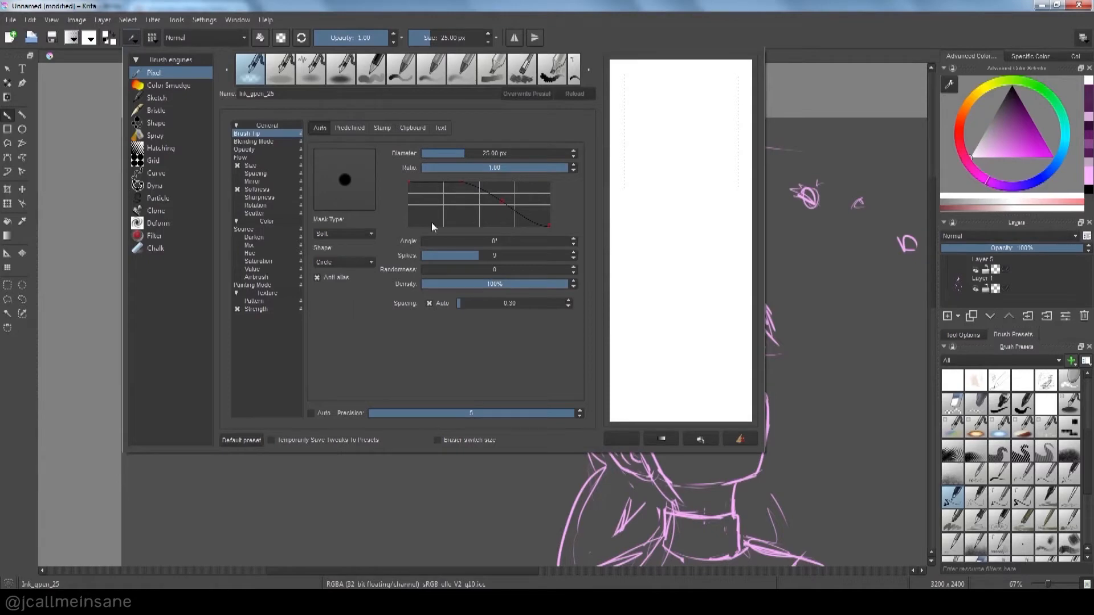
{"action": "left_click", "coordinate": [251, 441]}
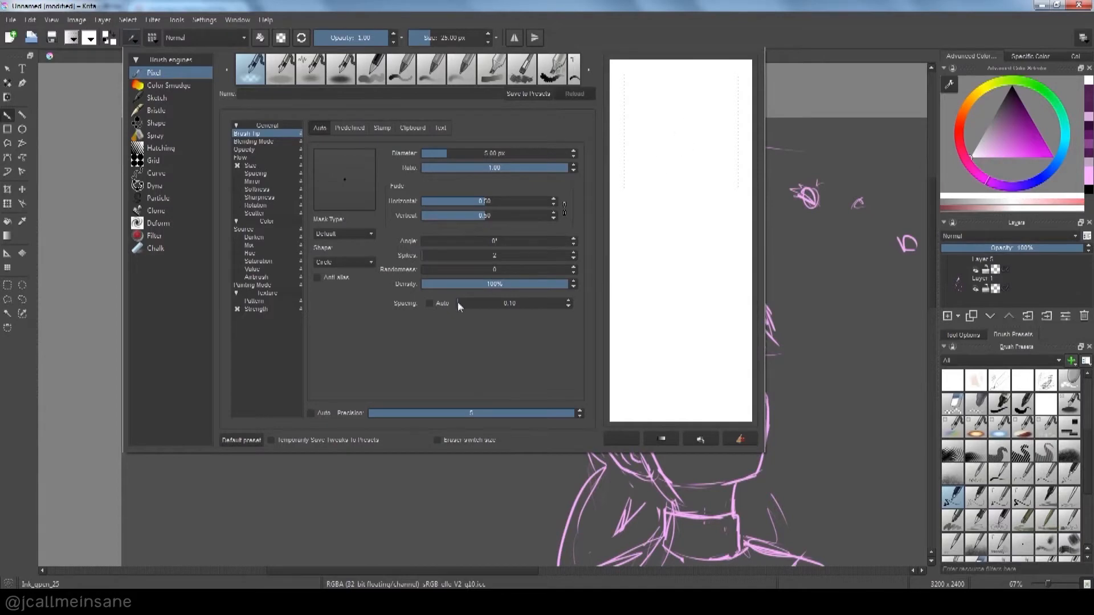
{"action": "left_click", "coordinate": [332, 504]}
{"action": "mouse_move", "coordinate": [348, 485]}
{"action": "left_mouse_down"}
{"action": "mouse_move", "coordinate": [423, 407]}
{"action": "mouse_move", "coordinate": [421, 349]}
{"action": "mouse_move", "coordinate": [473, 342]}
{"action": "mouse_move", "coordinate": [433, 247]}
{"action": "mouse_move", "coordinate": [453, 319]}
{"action": "left_mouse_up"}
{"action": "mouse_move", "coordinate": [436, 454]}
{"action": "left_mouse_down"}
{"action": "mouse_move", "coordinate": [501, 383]}
{"action": "mouse_move", "coordinate": [425, 203]}
{"action": "left_mouse_up"}
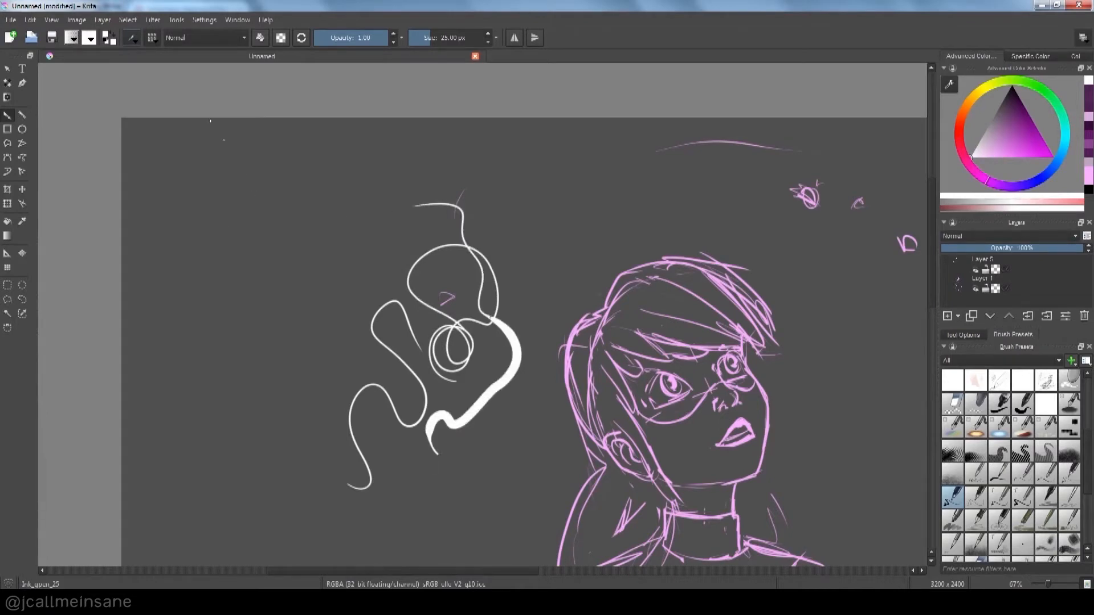
Change the brush tip shape to Square and draw a thin horizontal test stroke beside the looping lines
{"action": "left_click", "coordinate": [132, 37]}
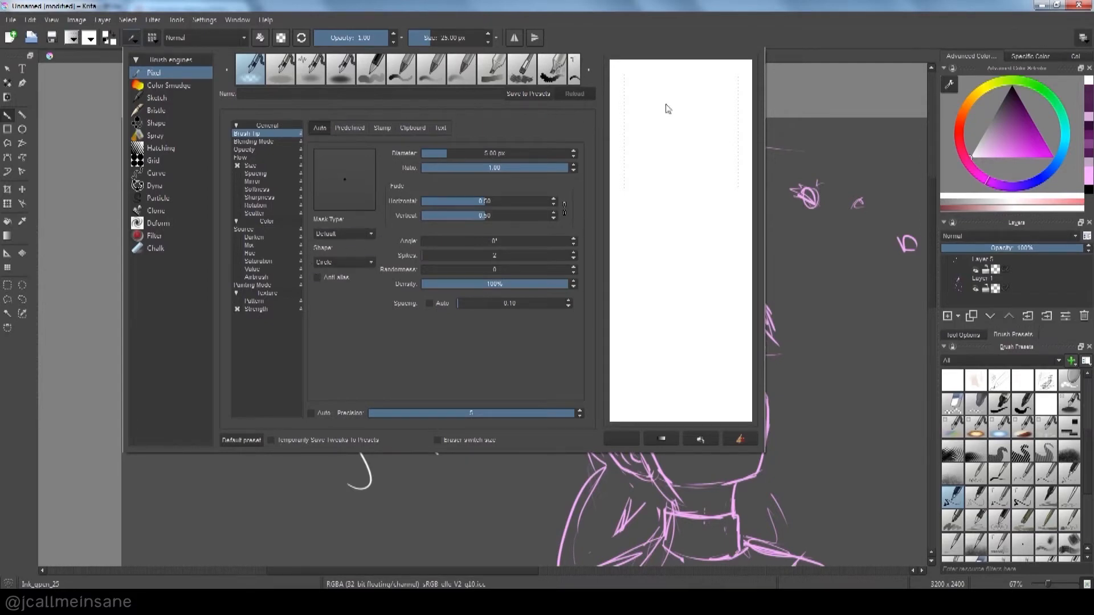
{"action": "left_click", "coordinate": [366, 263]}
{"action": "left_click", "coordinate": [348, 280]}
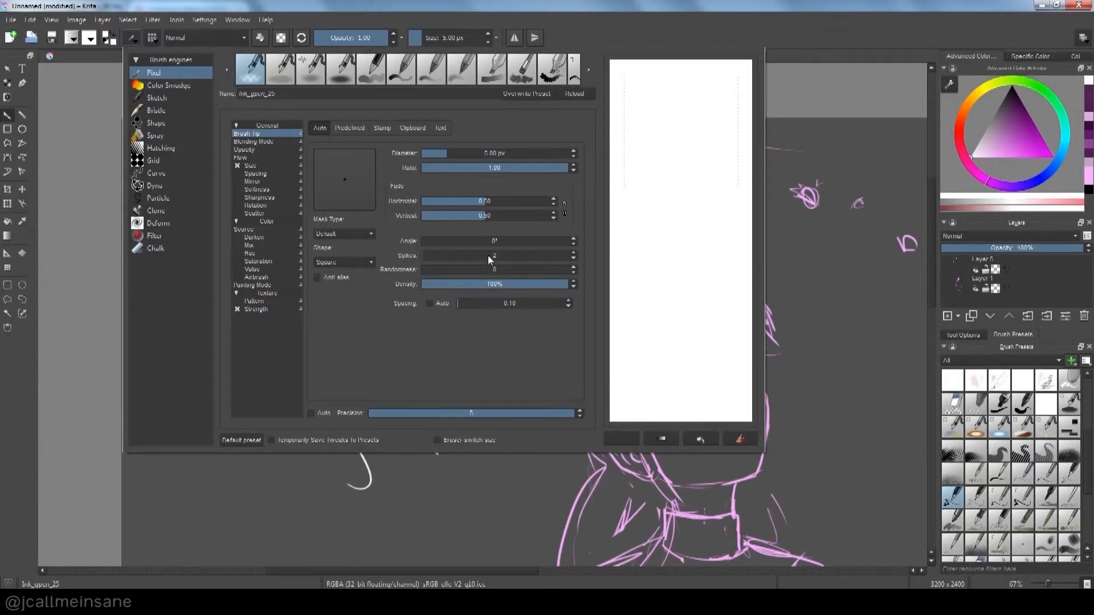
{"action": "left_click", "coordinate": [514, 477]}
{"action": "left_click_drag", "start_coordinate": [253, 221], "coordinate": [390, 206]}
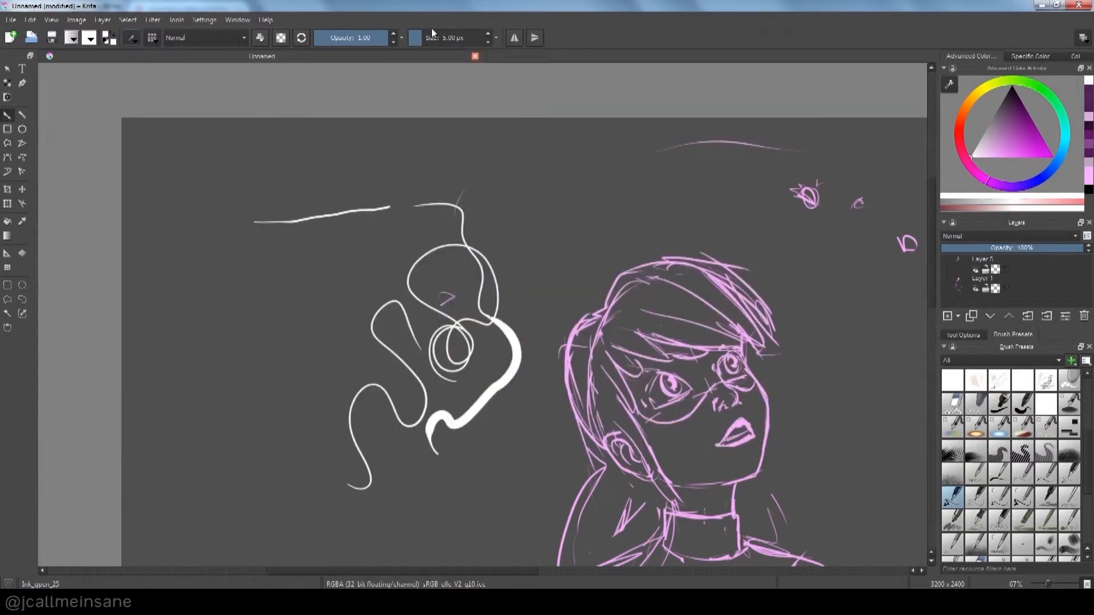
Set the brush size to 29.25 px and draw thick horizontal test strokes below the thin one, undoing the last two marks
{"action": "left_click_drag", "start_coordinate": [251, 276], "coordinate": [322, 272]}
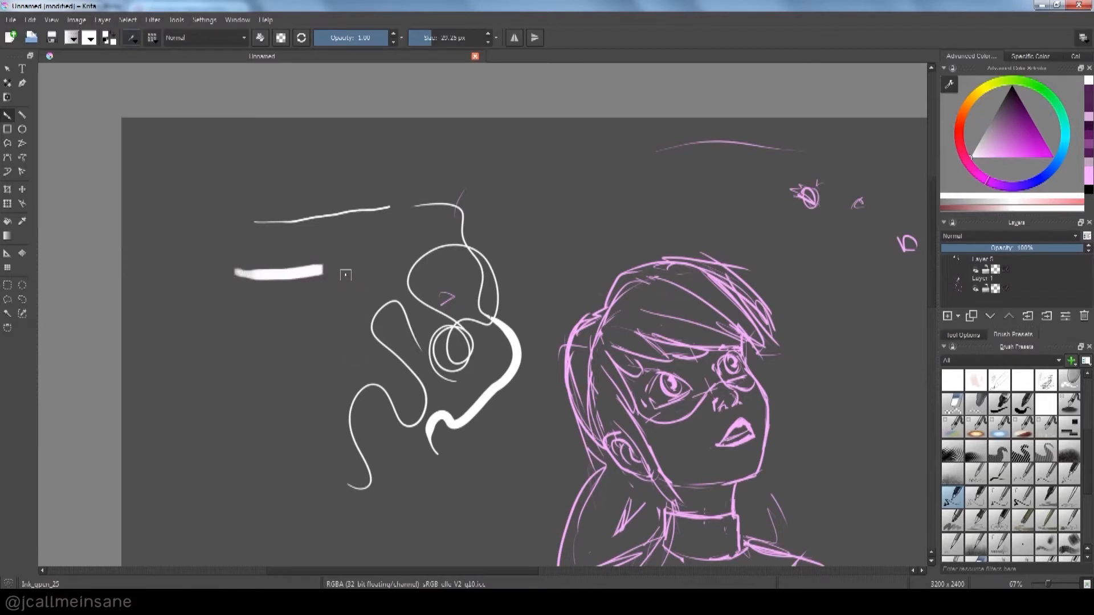
{"action": "left_click_drag", "start_coordinate": [204, 321], "coordinate": [323, 317]}
{"action": "left_click_drag", "start_coordinate": [253, 299], "coordinate": [353, 280]}
{"action": "left_click", "coordinate": [363, 302]}
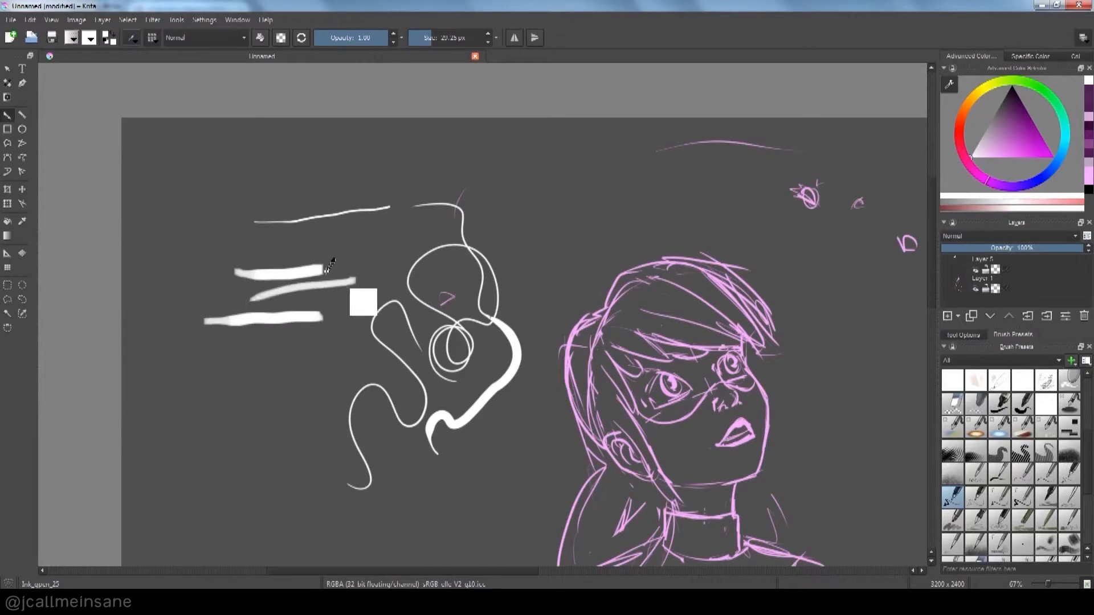
{"action": "key", "text": "ctrl+z"}
{"action": "key", "text": "ctrl+z"}
Draw one thick test stroke just below the thin line and one above it, undoing the extra strokes
{"action": "left_click_drag", "start_coordinate": [253, 240], "coordinate": [354, 237]}
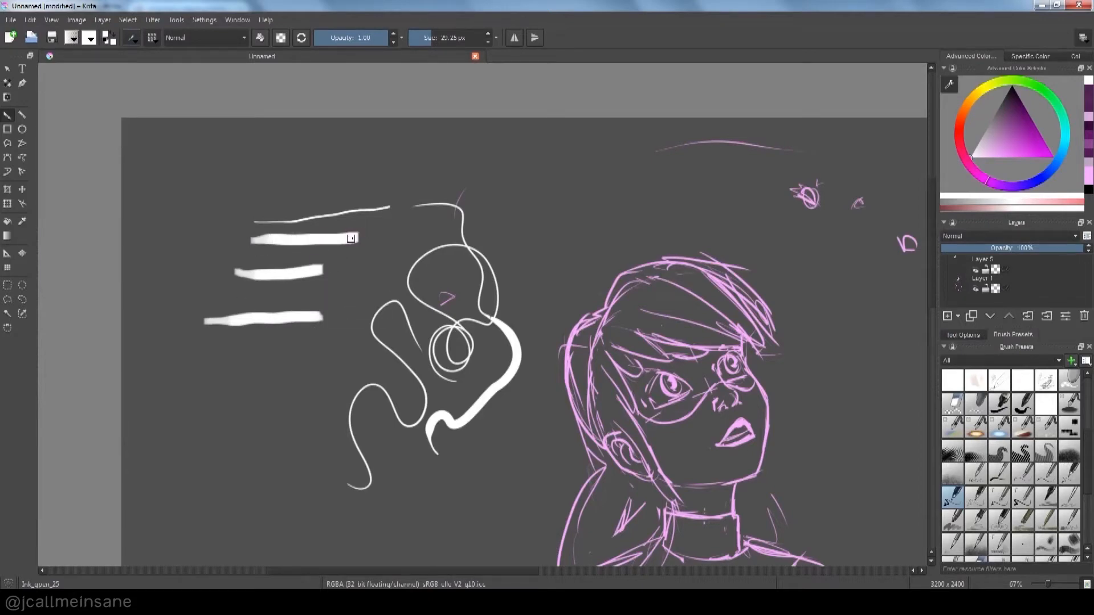
{"action": "left_click_drag", "start_coordinate": [300, 245], "coordinate": [354, 245]}
{"action": "key", "text": "ctrl+z"}
{"action": "left_click_drag", "start_coordinate": [282, 188], "coordinate": [374, 188]}
{"action": "left_click_drag", "start_coordinate": [307, 181], "coordinate": [398, 187]}
{"action": "key", "text": "ctrl"}
{"action": "key", "text": "ctrl+z"}
{"action": "key", "text": "ctrl+z"}
Increase the brush tip's number of spikes and draw a bent test stroke below the thick horizontal ones
{"action": "left_click", "coordinate": [132, 38]}
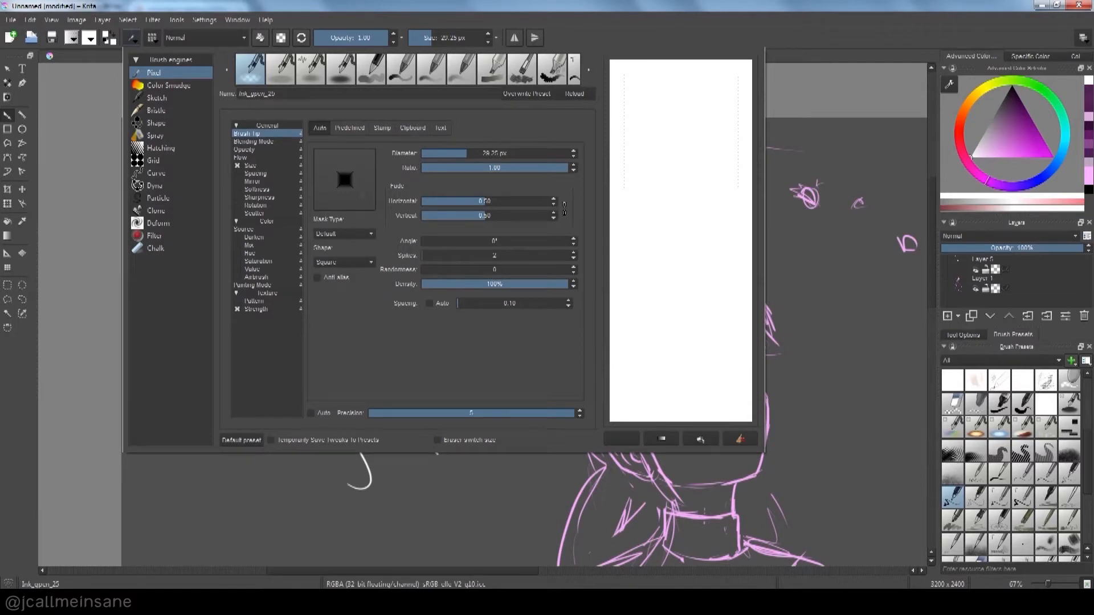
{"action": "mouse_move", "coordinate": [431, 258]}
{"action": "left_mouse_down"}
{"action": "mouse_move", "coordinate": [571, 255]}
{"action": "mouse_move", "coordinate": [496, 261]}
{"action": "left_mouse_up"}
{"action": "left_click", "coordinate": [421, 484]}
{"action": "mouse_move", "coordinate": [228, 357]}
{"action": "left_mouse_down"}
{"action": "mouse_move", "coordinate": [278, 370]}
{"action": "mouse_move", "coordinate": [304, 394]}
{"action": "mouse_move", "coordinate": [331, 360]}
{"action": "left_mouse_up"}
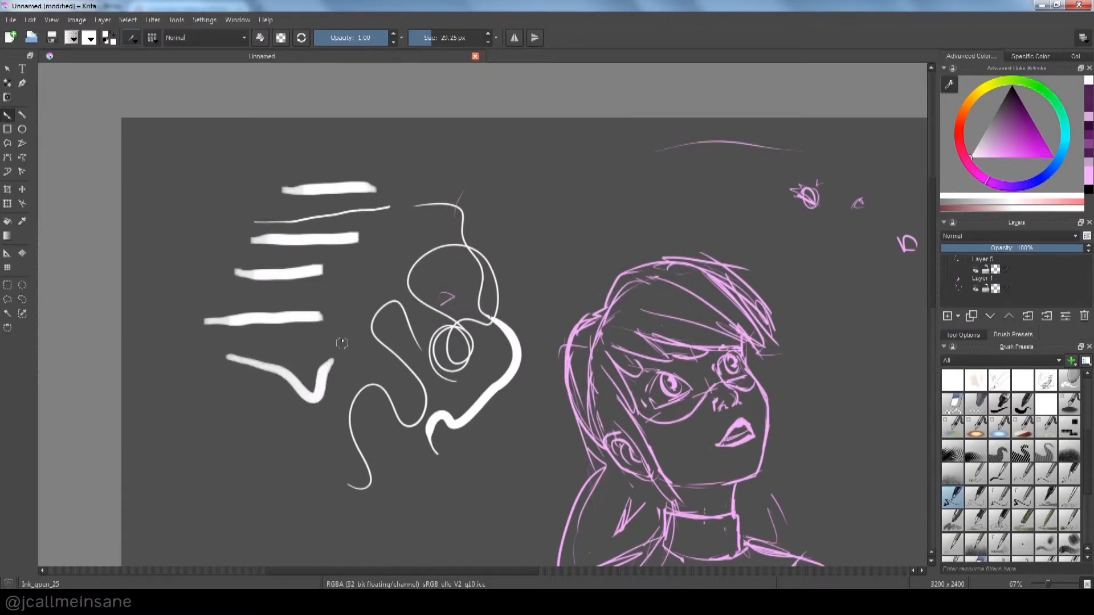
Draw more short straight and curved test strokes above and between the existing white marks
{"action": "left_click_drag", "start_coordinate": [462, 153], "coordinate": [500, 155]}
{"action": "left_click_drag", "start_coordinate": [494, 195], "coordinate": [548, 194]}
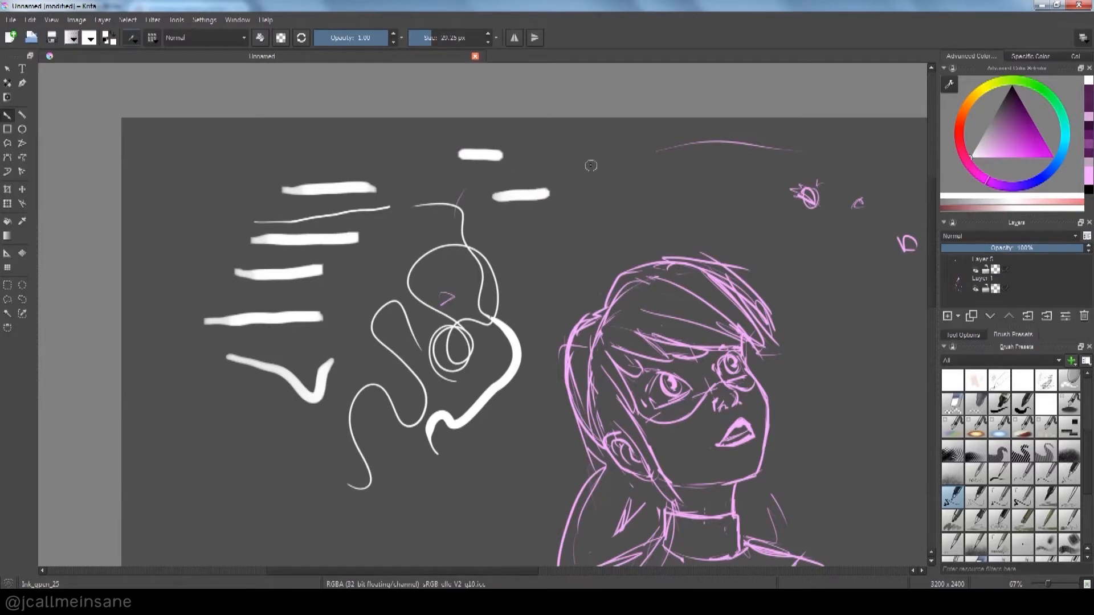
{"action": "mouse_move", "coordinate": [348, 262]}
{"action": "left_mouse_down"}
{"action": "mouse_move", "coordinate": [383, 262]}
{"action": "mouse_move", "coordinate": [416, 228]}
{"action": "left_mouse_up"}
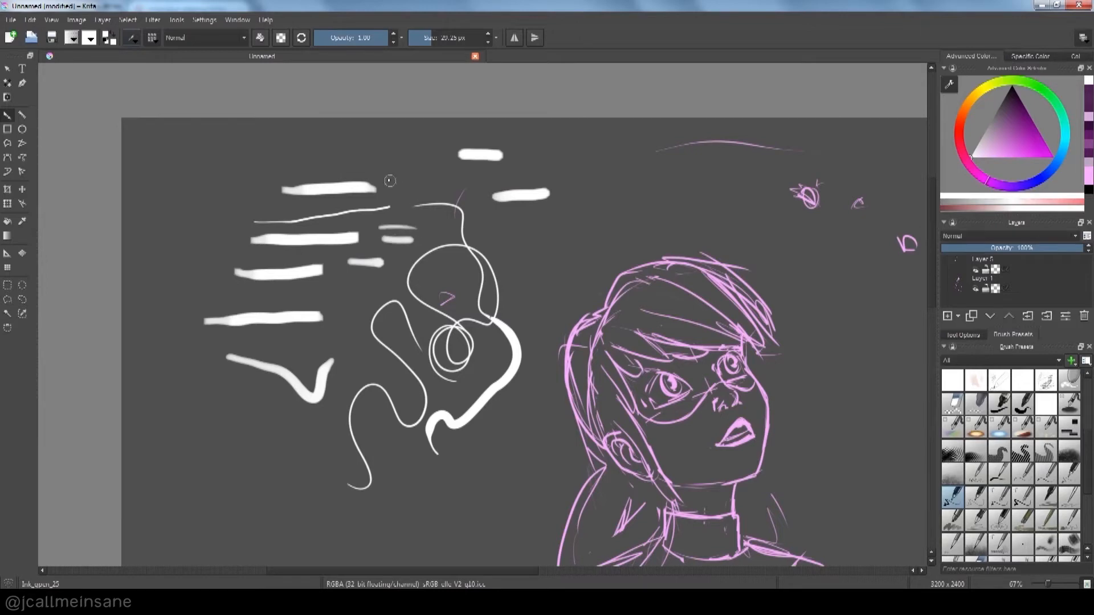
{"action": "left_click_drag", "start_coordinate": [383, 181], "coordinate": [456, 196]}
{"action": "mouse_move", "coordinate": [353, 156]}
{"action": "left_mouse_down"}
{"action": "mouse_move", "coordinate": [417, 136]}
{"action": "mouse_move", "coordinate": [494, 217]}
{"action": "left_mouse_up"}
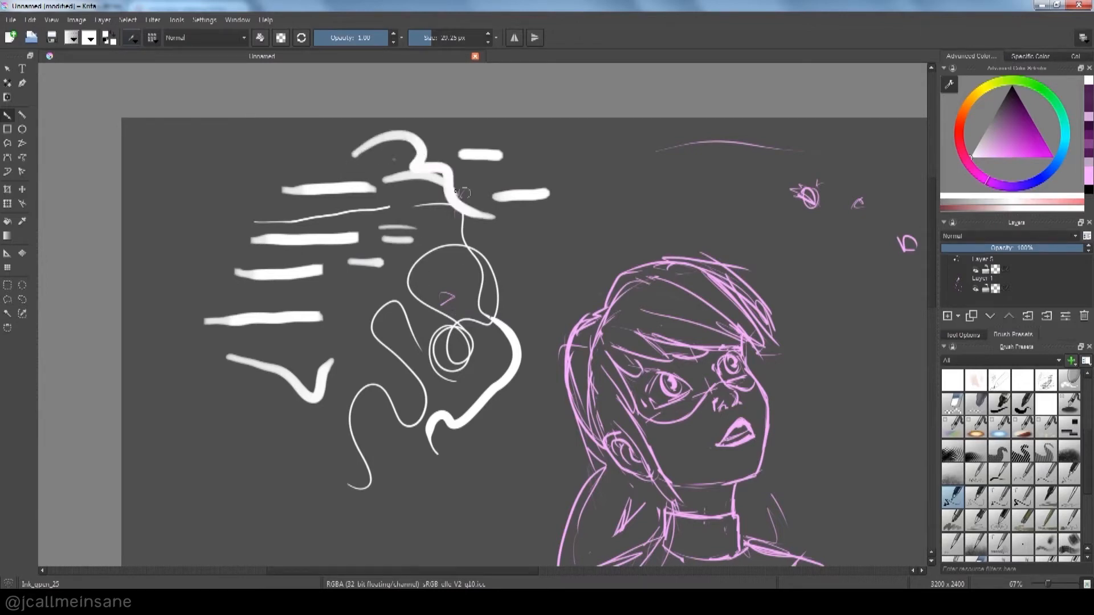
Set the brush tip's spikes to 2 and density to 74%, and draw test strokes near the canvas's upper-left corner
{"action": "left_click", "coordinate": [134, 39]}
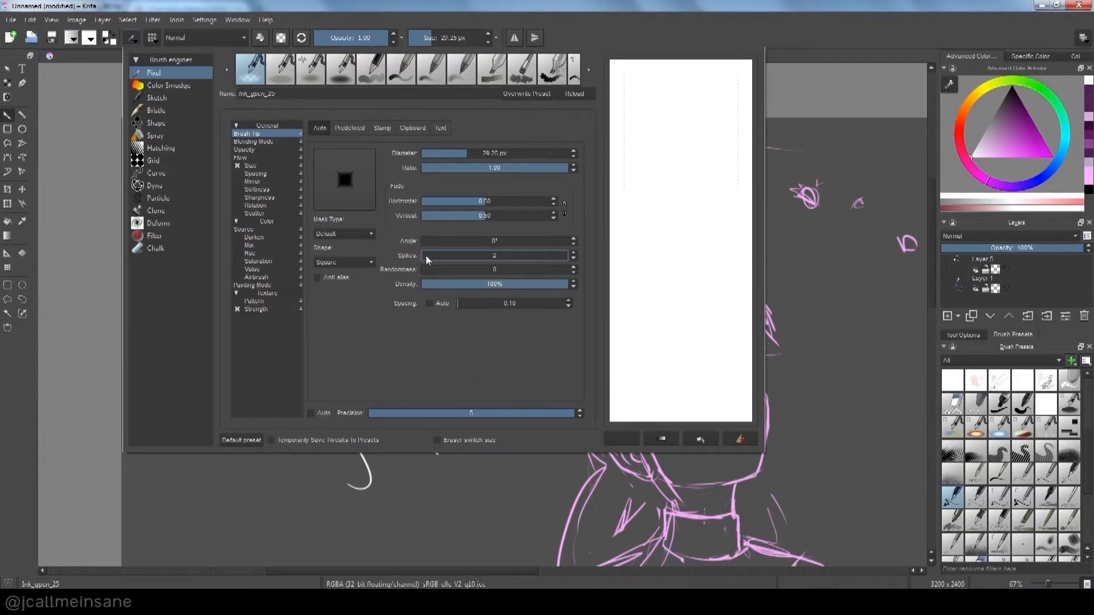
{"action": "left_click", "coordinate": [529, 285]}
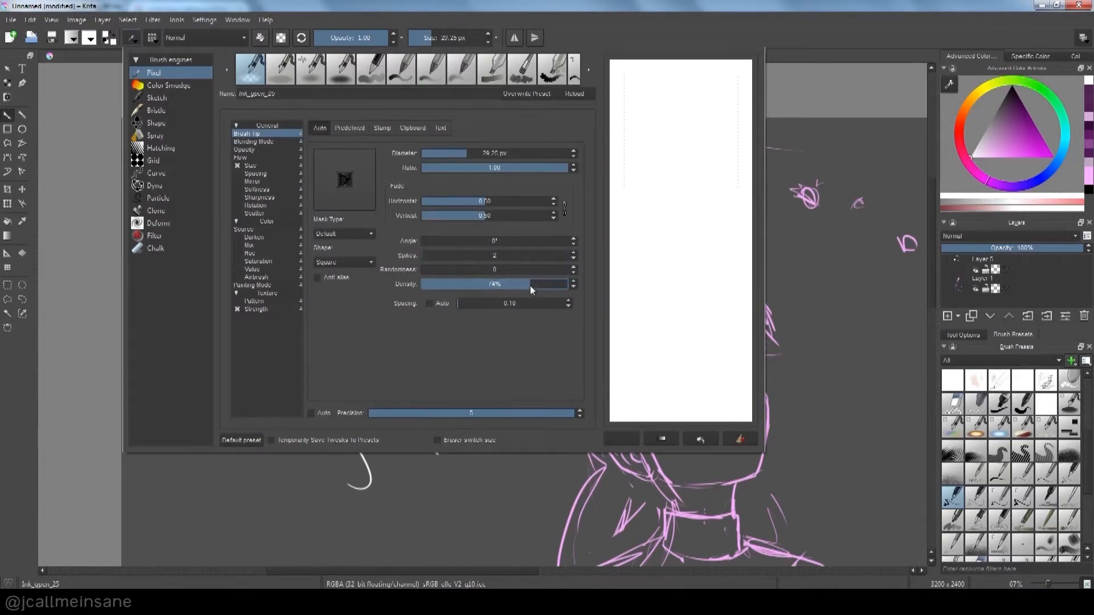
{"action": "left_click", "coordinate": [529, 285]}
{"action": "left_click", "coordinate": [399, 470]}
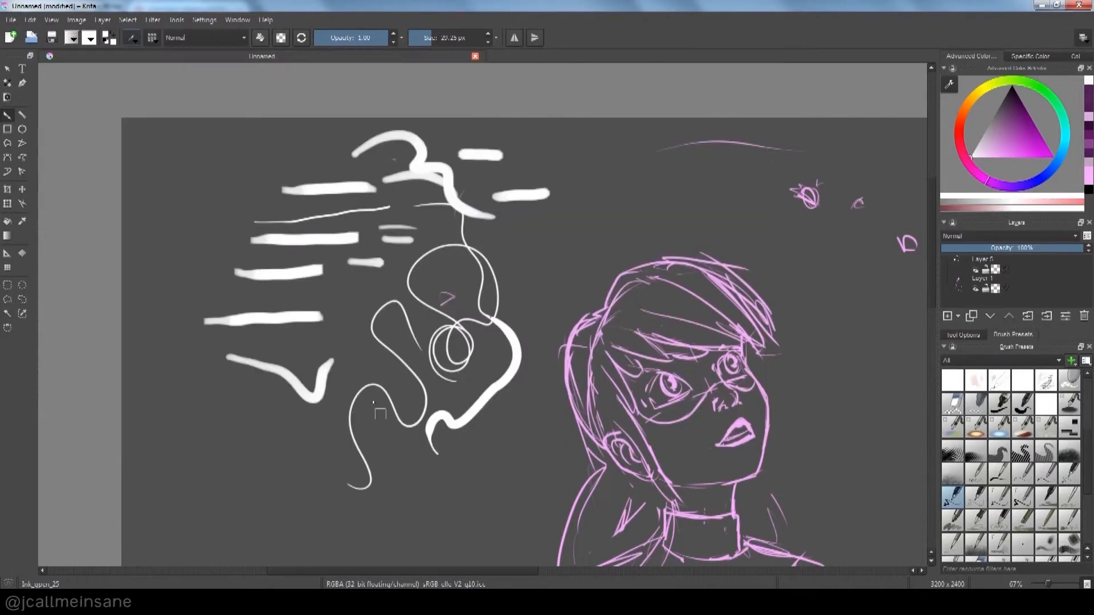
{"action": "mouse_move", "coordinate": [148, 200]}
{"action": "left_mouse_down"}
{"action": "mouse_move", "coordinate": [213, 200]}
{"action": "mouse_move", "coordinate": [288, 176]}
{"action": "left_mouse_up"}
{"action": "left_click", "coordinate": [174, 167]}
{"action": "left_click_drag", "start_coordinate": [181, 165], "coordinate": [284, 152]}
Set the brush tip's vertical fade to 0.50 and its density to 29%
{"action": "left_click", "coordinate": [152, 39]}
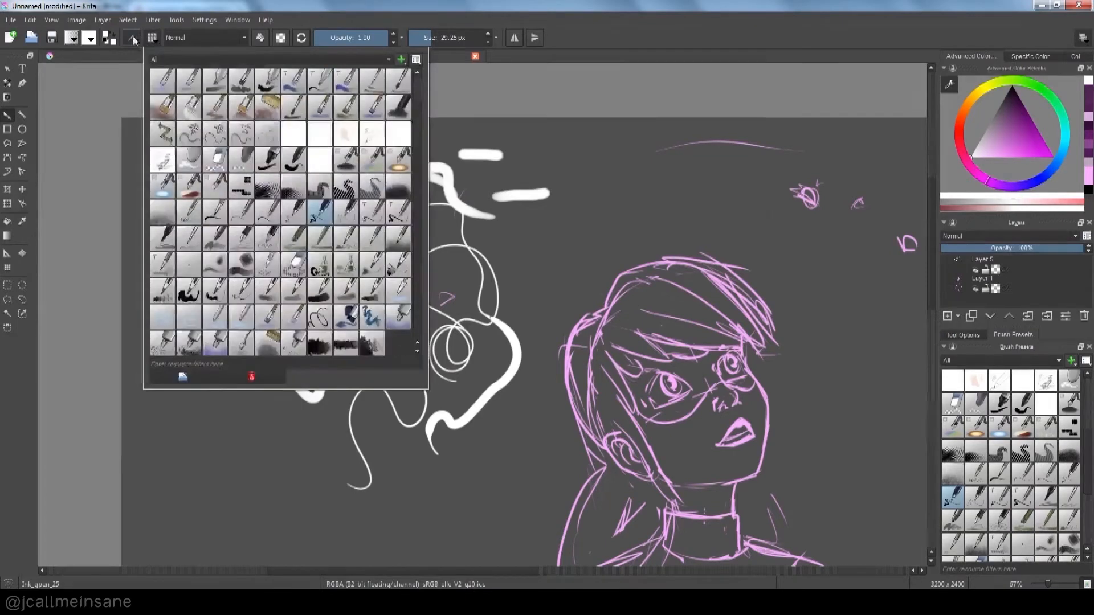
{"action": "left_click", "coordinate": [132, 38]}
{"action": "left_click", "coordinate": [454, 216]}
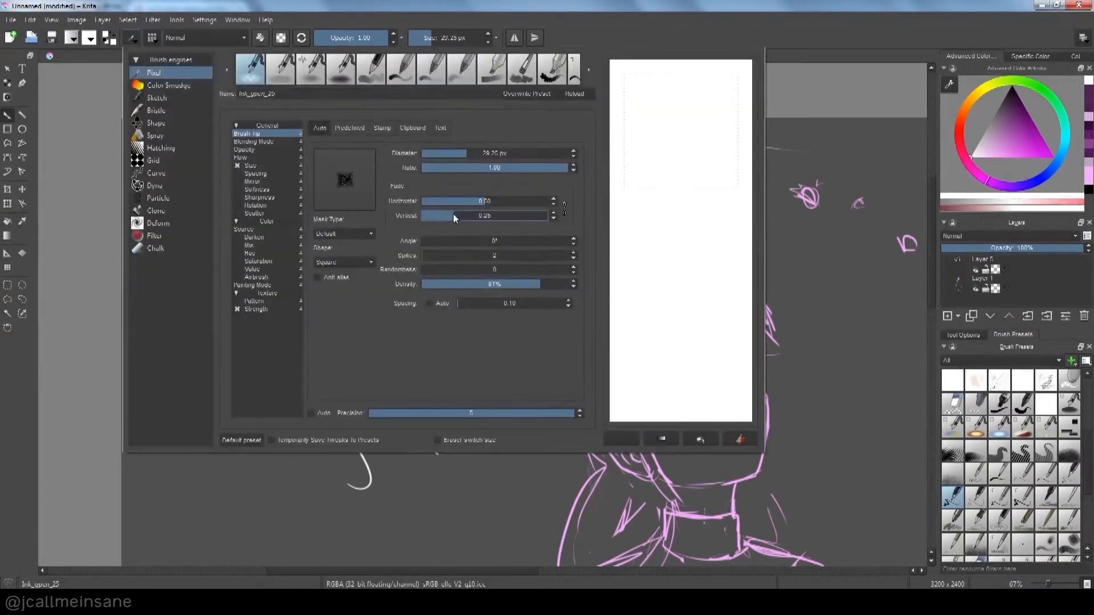
{"action": "left_click", "coordinate": [483, 217]}
{"action": "left_click", "coordinate": [465, 285]}
{"action": "left_click", "coordinate": [434, 473]}
Draw a stack of near-horizontal test strokes below the bent white stroke and enlarge the brush to 91.98 px
{"action": "left_click_drag", "start_coordinate": [211, 430], "coordinate": [324, 452]}
{"action": "left_click_drag", "start_coordinate": [180, 474], "coordinate": [282, 478]}
{"action": "left_click_drag", "start_coordinate": [192, 456], "coordinate": [315, 482]}
{"action": "left_click_drag", "start_coordinate": [207, 403], "coordinate": [325, 429]}
{"action": "left_click_drag", "start_coordinate": [231, 419], "coordinate": [329, 440]}
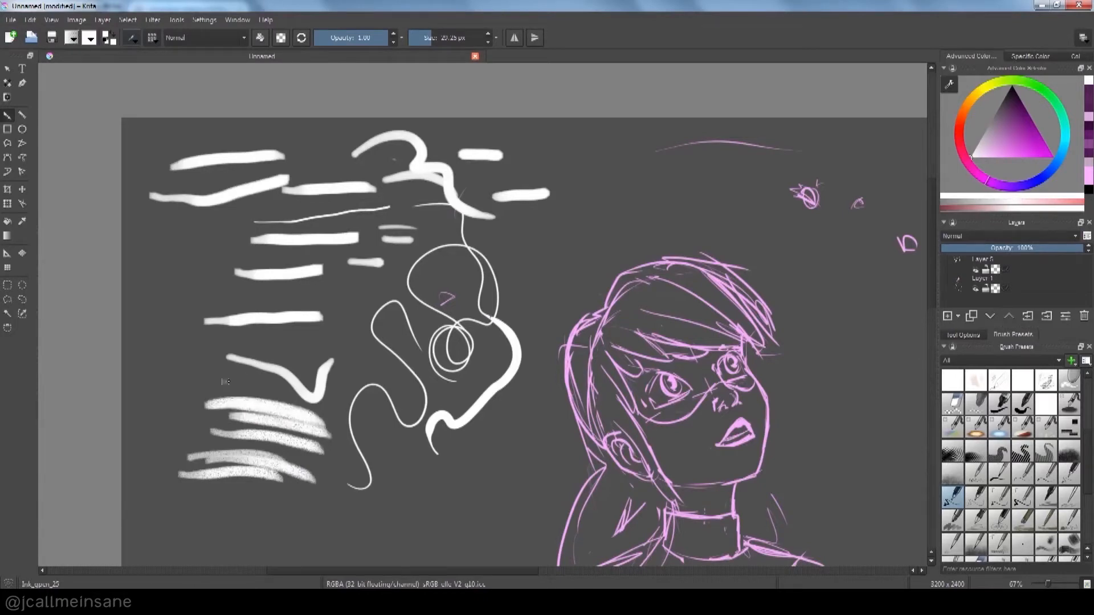
{"action": "left_click_drag", "start_coordinate": [223, 381], "coordinate": [303, 396]}
{"action": "left_click_drag", "start_coordinate": [346, 253], "coordinate": [382, 253]}
{"action": "left_click_drag", "start_coordinate": [486, 245], "coordinate": [491, 255]}
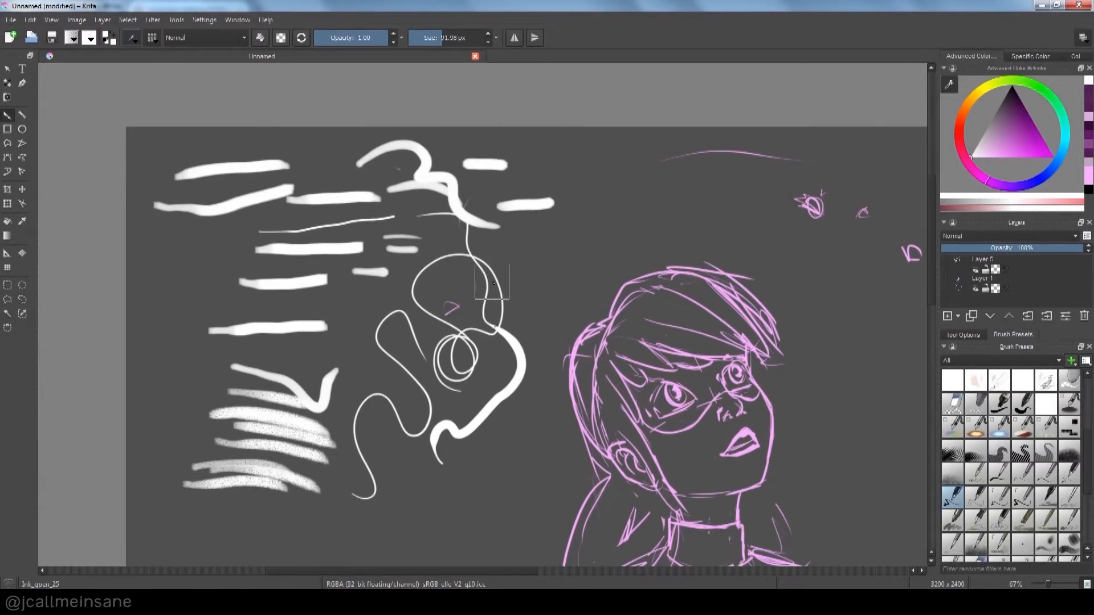
Remove the white test strokes and add a new paint layer on top of the stack
{"action": "left_click", "coordinate": [980, 273]}
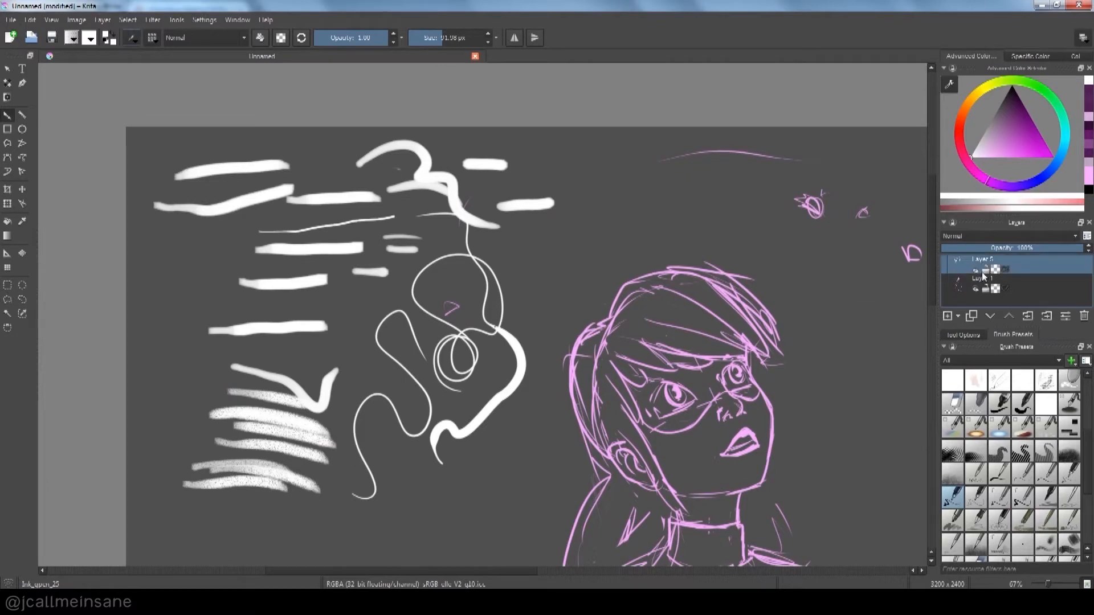
{"action": "left_click", "coordinate": [1084, 317]}
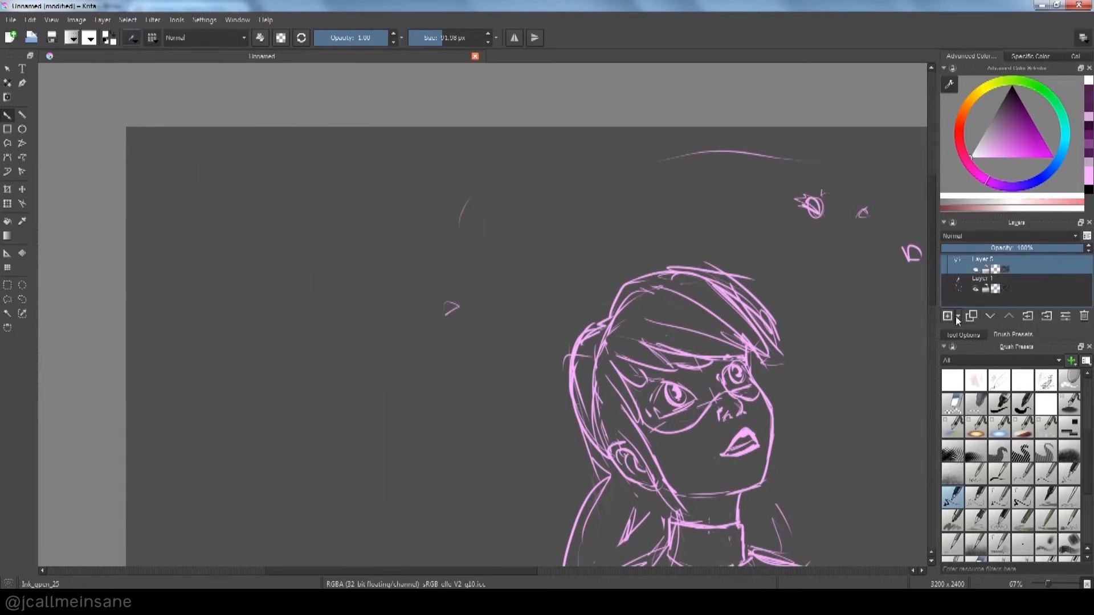
{"action": "key", "text": "Insert"}
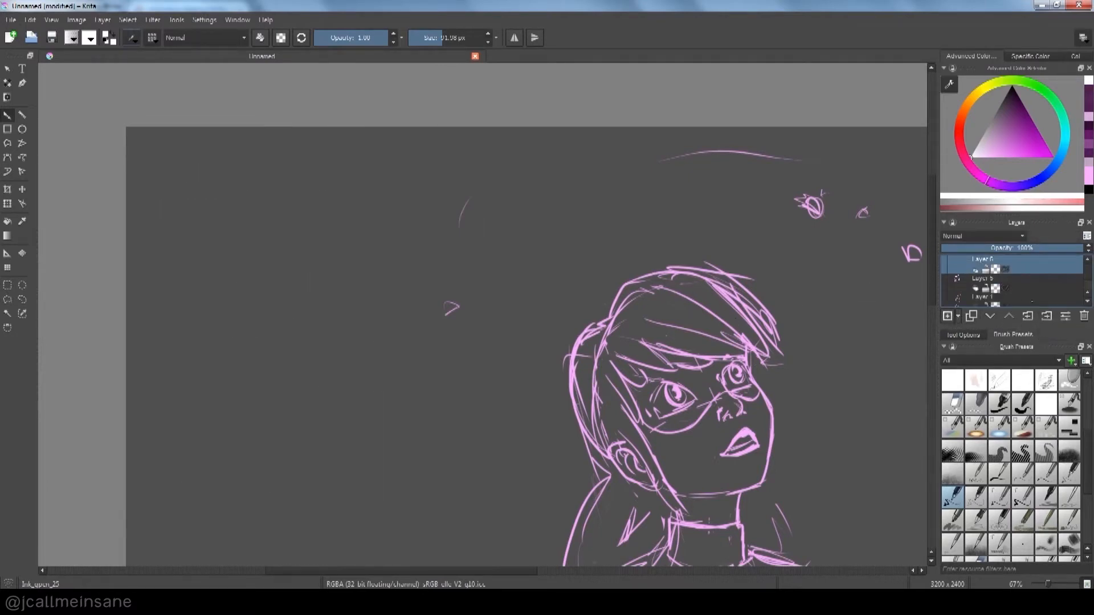
Draw several wide horizontal white test strokes in the canvas's upper-left area on the new layer
{"action": "left_click_drag", "start_coordinate": [360, 310], "coordinate": [369, 309]}
{"action": "left_click_drag", "start_coordinate": [297, 291], "coordinate": [410, 281]}
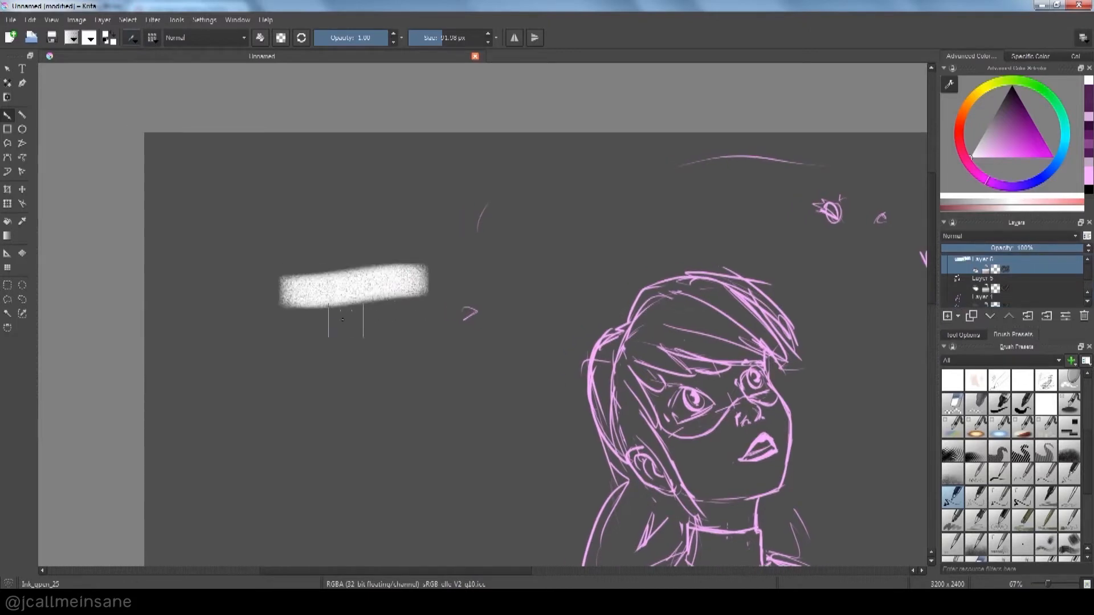
{"action": "left_click_drag", "start_coordinate": [253, 235], "coordinate": [399, 231]}
{"action": "left_click_drag", "start_coordinate": [266, 205], "coordinate": [411, 199]}
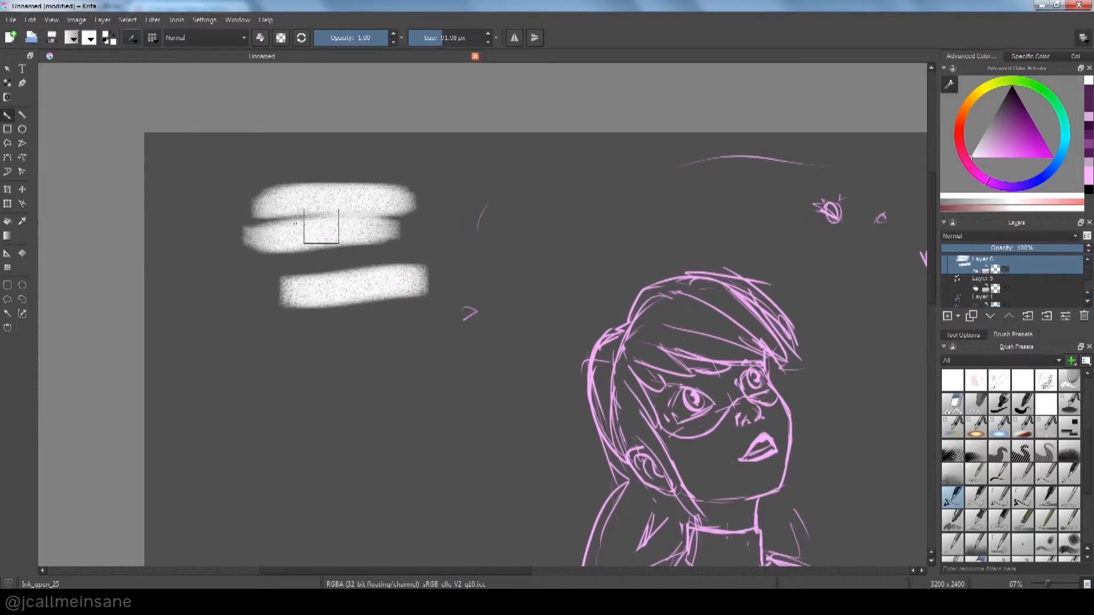
Lower the brush tip's density to 16%
{"action": "left_click", "coordinate": [152, 38]}
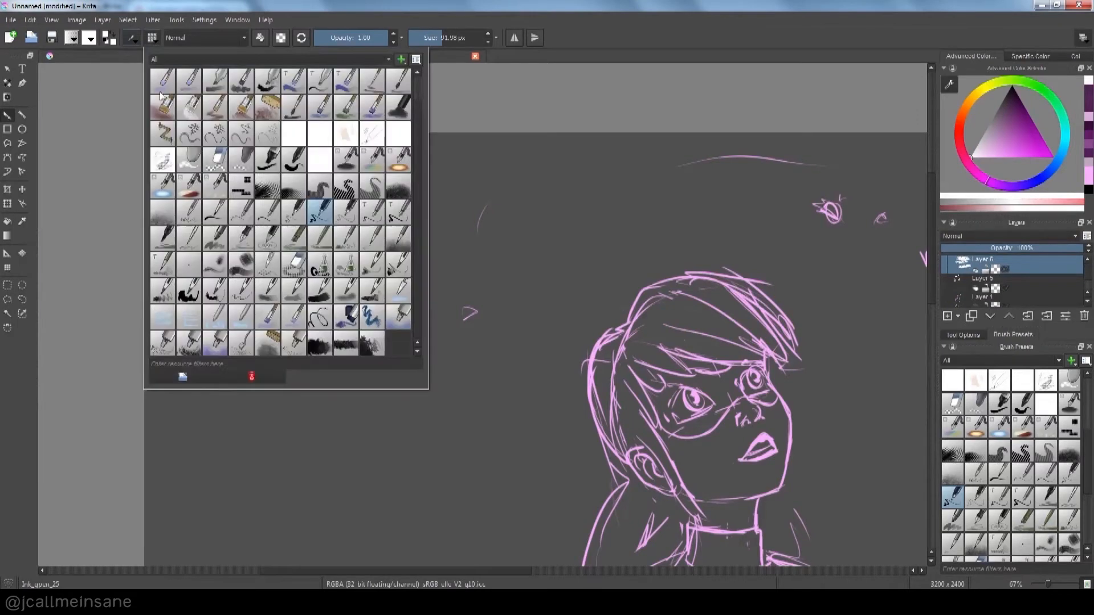
{"action": "left_click", "coordinate": [134, 39]}
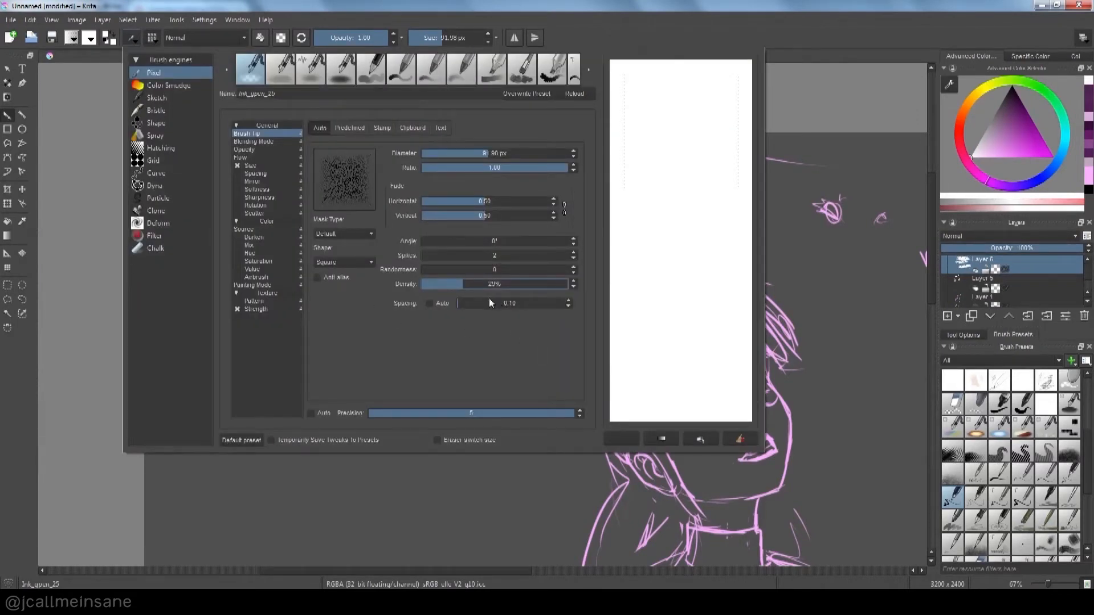
{"action": "left_click_drag", "start_coordinate": [473, 289], "coordinate": [445, 284]}
{"action": "left_click", "coordinate": [414, 483]}
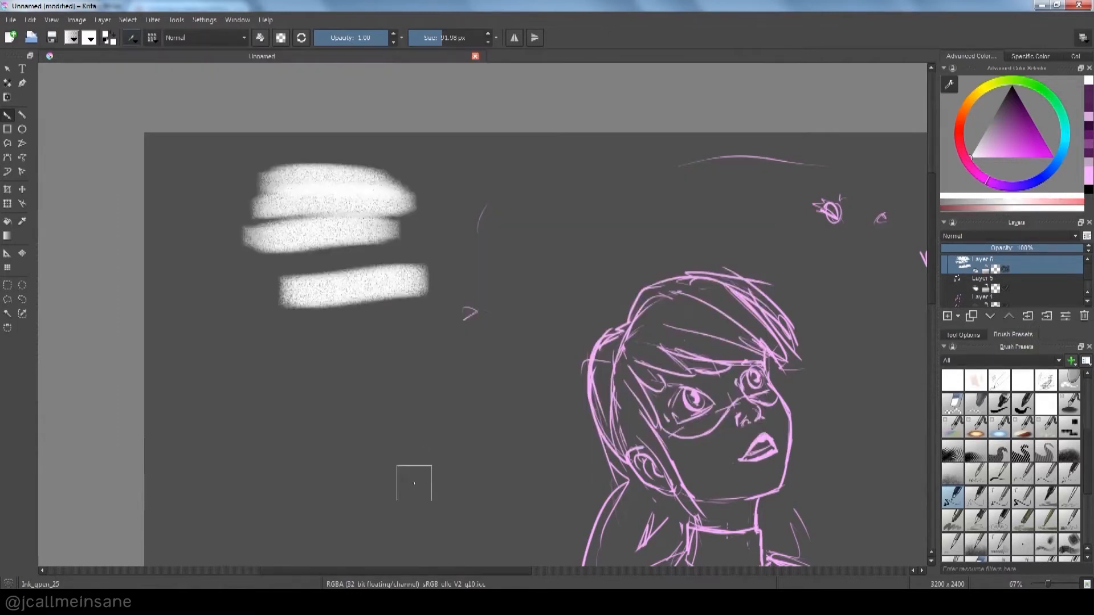
Draw wide overlapping back-and-forth test strokes below, across and around the existing white strokes to form a large patch
{"action": "mouse_move", "coordinate": [252, 361]}
{"action": "left_mouse_down"}
{"action": "mouse_move", "coordinate": [408, 360]}
{"action": "mouse_move", "coordinate": [352, 368]}
{"action": "mouse_move", "coordinate": [268, 336]}
{"action": "mouse_move", "coordinate": [346, 329]}
{"action": "mouse_move", "coordinate": [353, 341]}
{"action": "mouse_move", "coordinate": [251, 316]}
{"action": "mouse_move", "coordinate": [357, 311]}
{"action": "left_mouse_up"}
{"action": "mouse_move", "coordinate": [222, 287]}
{"action": "left_mouse_down"}
{"action": "mouse_move", "coordinate": [325, 285]}
{"action": "mouse_move", "coordinate": [278, 249]}
{"action": "mouse_move", "coordinate": [263, 262]}
{"action": "mouse_move", "coordinate": [389, 251]}
{"action": "left_mouse_up"}
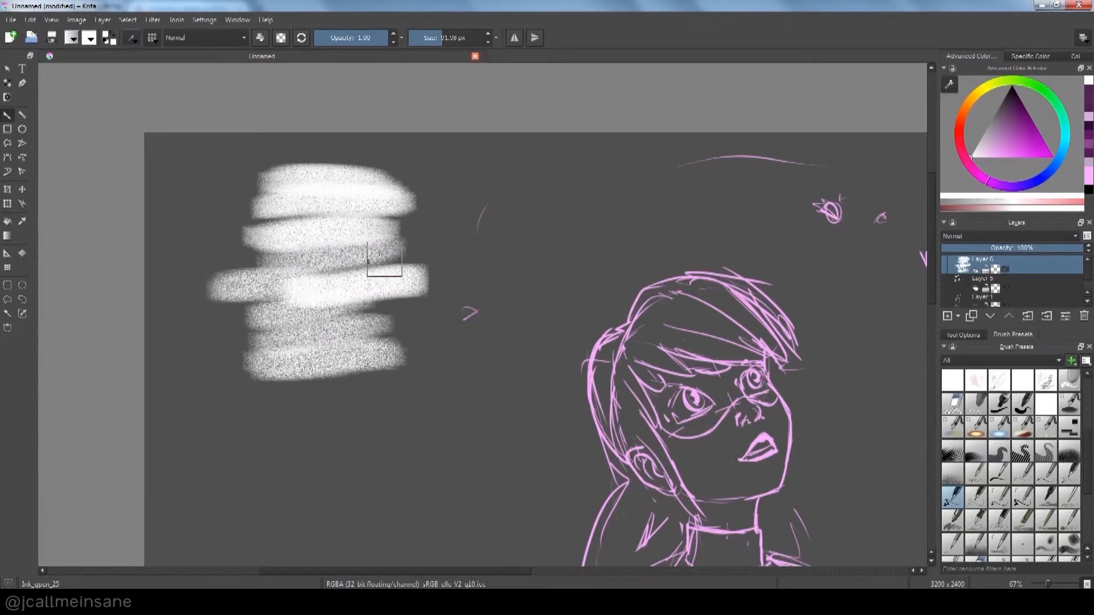
{"action": "mouse_move", "coordinate": [211, 256]}
{"action": "left_mouse_down"}
{"action": "mouse_move", "coordinate": [271, 249]}
{"action": "mouse_move", "coordinate": [210, 257]}
{"action": "mouse_move", "coordinate": [257, 261]}
{"action": "mouse_move", "coordinate": [204, 238]}
{"action": "mouse_move", "coordinate": [280, 236]}
{"action": "mouse_move", "coordinate": [193, 220]}
{"action": "mouse_move", "coordinate": [254, 216]}
{"action": "mouse_move", "coordinate": [196, 200]}
{"action": "mouse_move", "coordinate": [276, 202]}
{"action": "left_mouse_up"}
{"action": "left_click_drag", "start_coordinate": [276, 152], "coordinate": [376, 153]}
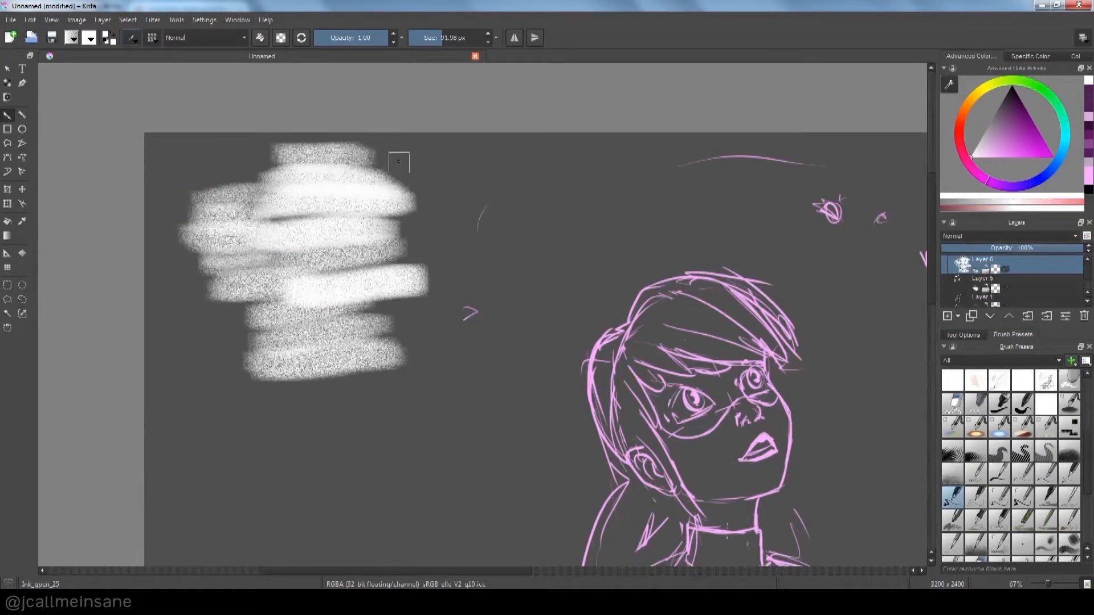
{"action": "mouse_move", "coordinate": [439, 172]}
{"action": "left_mouse_down"}
{"action": "mouse_move", "coordinate": [447, 215]}
{"action": "mouse_move", "coordinate": [431, 217]}
{"action": "mouse_move", "coordinate": [386, 182]}
{"action": "mouse_move", "coordinate": [450, 165]}
{"action": "mouse_move", "coordinate": [195, 139]}
{"action": "mouse_move", "coordinate": [271, 151]}
{"action": "mouse_move", "coordinate": [166, 211]}
{"action": "mouse_move", "coordinate": [171, 154]}
{"action": "mouse_move", "coordinate": [421, 142]}
{"action": "left_mouse_up"}
{"action": "mouse_move", "coordinate": [288, 408]}
{"action": "left_mouse_down"}
{"action": "mouse_move", "coordinate": [415, 362]}
{"action": "mouse_move", "coordinate": [354, 325]}
{"action": "mouse_move", "coordinate": [450, 314]}
{"action": "left_mouse_up"}
{"action": "left_click_drag", "start_coordinate": [582, 345], "coordinate": [452, 278]}
{"action": "left_click_drag", "start_coordinate": [382, 223], "coordinate": [486, 311]}
{"action": "mouse_move", "coordinate": [380, 282]}
{"action": "left_mouse_down"}
{"action": "mouse_move", "coordinate": [453, 278]}
{"action": "mouse_move", "coordinate": [388, 244]}
{"action": "mouse_move", "coordinate": [451, 239]}
{"action": "left_mouse_up"}
Reduce the brush size to 10.18 px and draw thin curved test strokes on both sides of the white patch
{"action": "mouse_move", "coordinate": [528, 258]}
{"action": "left_mouse_down", "text": "shift"}
{"action": "mouse_move", "coordinate": [463, 254]}
{"action": "mouse_move", "coordinate": [474, 252]}
{"action": "left_mouse_up", "text": "shift"}
{"action": "mouse_move", "coordinate": [525, 186]}
{"action": "left_mouse_down"}
{"action": "mouse_move", "coordinate": [540, 268]}
{"action": "mouse_move", "coordinate": [508, 243]}
{"action": "left_mouse_up"}
{"action": "mouse_move", "coordinate": [496, 203]}
{"action": "left_mouse_down"}
{"action": "mouse_move", "coordinate": [523, 267]}
{"action": "mouse_move", "coordinate": [524, 255]}
{"action": "left_mouse_up"}
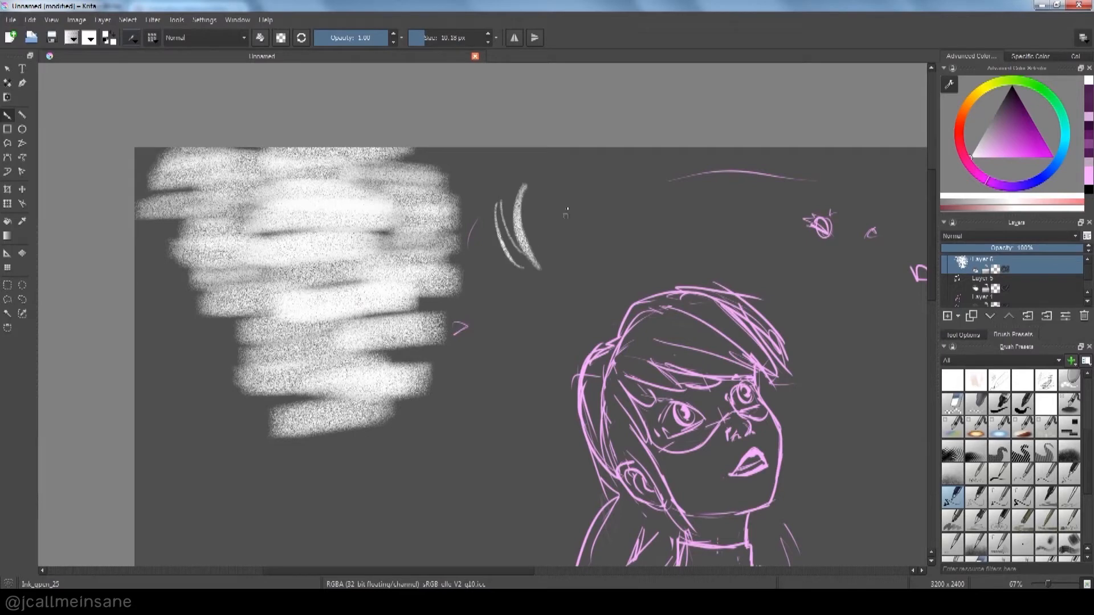
{"action": "left_click_drag", "start_coordinate": [540, 190], "coordinate": [556, 238]}
{"action": "left_click_drag", "start_coordinate": [564, 176], "coordinate": [552, 230]}
{"action": "mouse_move", "coordinate": [168, 322]}
{"action": "left_mouse_down"}
{"action": "mouse_move", "coordinate": [197, 380]}
{"action": "mouse_move", "coordinate": [212, 354]}
{"action": "mouse_move", "coordinate": [263, 414]}
{"action": "left_mouse_up"}
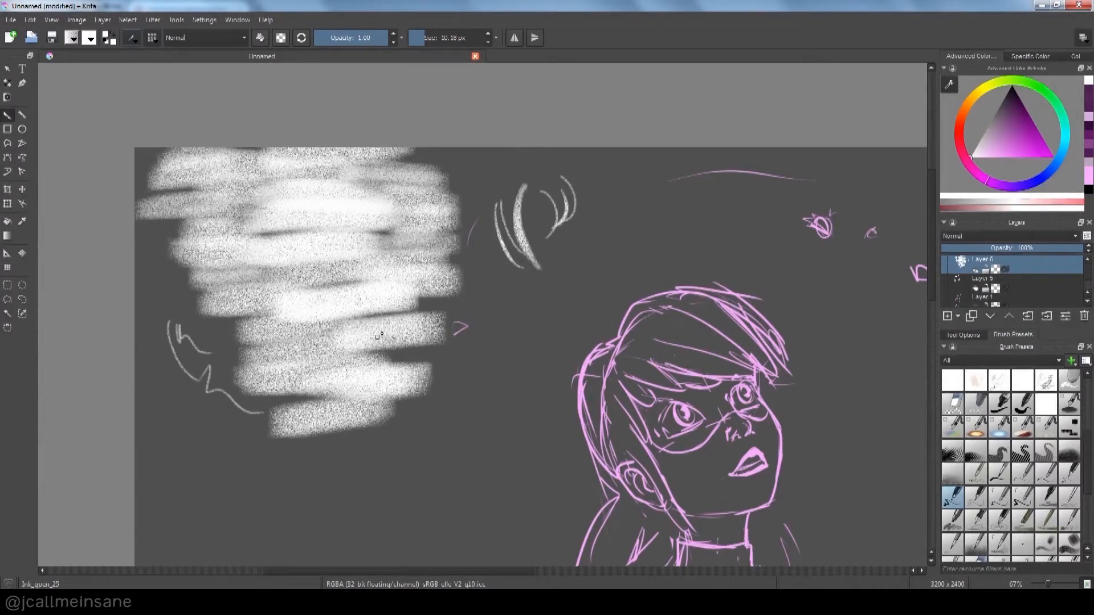
Reduce the brush size to 5.39 px and draw finer curved test strokes below the curves beside the white patch
{"action": "key", "text": "bracketleft"}
{"action": "key", "text": "bracketleft"}
{"action": "mouse_move", "coordinate": [492, 269]}
{"action": "left_mouse_down"}
{"action": "mouse_move", "coordinate": [514, 320]}
{"action": "mouse_move", "coordinate": [517, 300]}
{"action": "mouse_move", "coordinate": [541, 335]}
{"action": "left_mouse_up"}
{"action": "left_click_drag", "start_coordinate": [479, 398], "coordinate": [455, 339]}
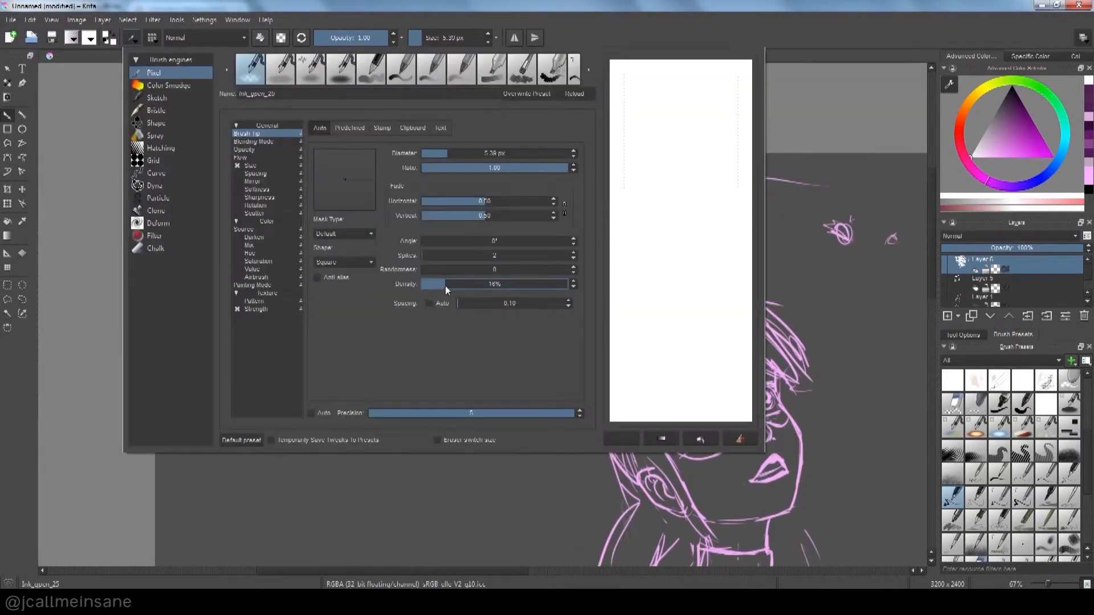
Set the brush tip's density to 10% and its diameter to 30.87 px
{"action": "left_click_drag", "start_coordinate": [442, 285], "coordinate": [436, 285]}
{"action": "left_click_drag", "start_coordinate": [463, 151], "coordinate": [466, 153]}
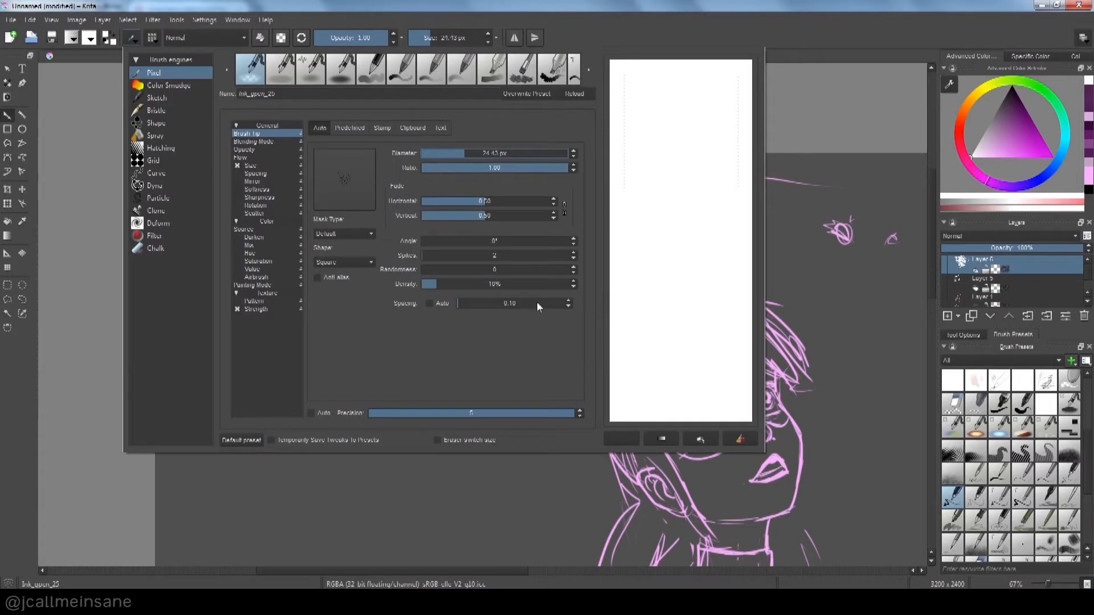
{"action": "left_click", "coordinate": [467, 153]}
{"action": "left_click_drag", "start_coordinate": [467, 154], "coordinate": [521, 155]}
{"action": "left_click_drag", "start_coordinate": [497, 158], "coordinate": [468, 159]}
{"action": "left_click", "coordinate": [454, 484]}
Draw a long curling test stroke and a stack of short zigzag strokes at the bottom of the white patch
{"action": "mouse_move", "coordinate": [339, 454]}
{"action": "left_mouse_down"}
{"action": "mouse_move", "coordinate": [513, 403]}
{"action": "mouse_move", "coordinate": [490, 408]}
{"action": "mouse_move", "coordinate": [455, 448]}
{"action": "left_mouse_up"}
{"action": "left_click_drag", "start_coordinate": [371, 503], "coordinate": [397, 436]}
{"action": "mouse_move", "coordinate": [274, 455]}
{"action": "left_mouse_down"}
{"action": "mouse_move", "coordinate": [396, 475]}
{"action": "mouse_move", "coordinate": [389, 459]}
{"action": "mouse_move", "coordinate": [400, 462]}
{"action": "left_mouse_up"}
{"action": "mouse_move", "coordinate": [301, 438]}
{"action": "left_mouse_down"}
{"action": "mouse_move", "coordinate": [345, 427]}
{"action": "mouse_move", "coordinate": [327, 331]}
{"action": "mouse_move", "coordinate": [368, 285]}
{"action": "left_mouse_up"}
{"action": "left_click_drag", "start_coordinate": [467, 252], "coordinate": [484, 285]}
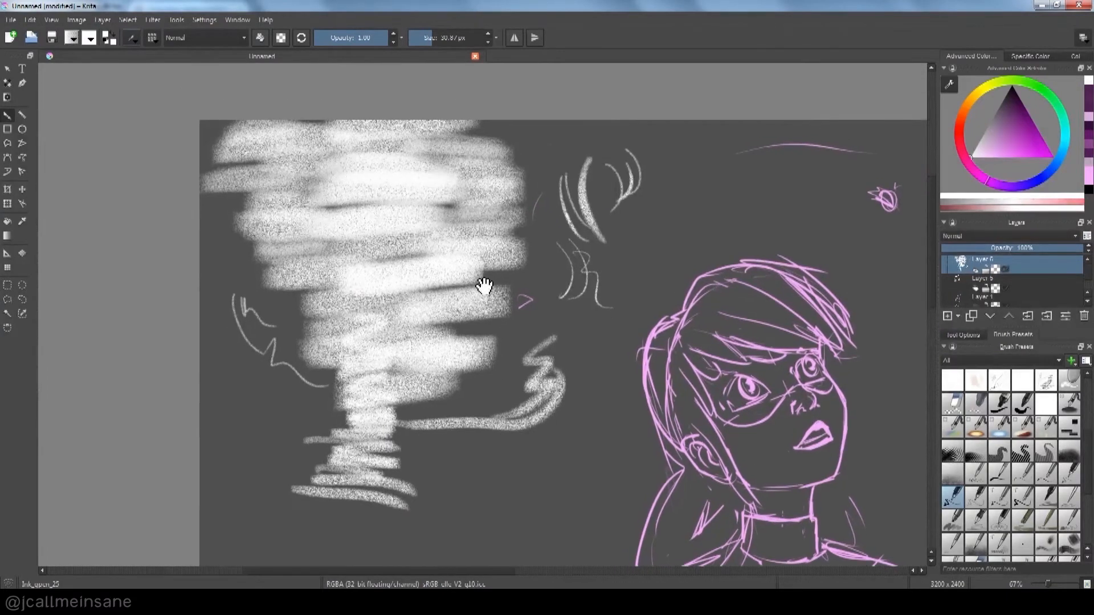
Open the brush's opacity settings, set the opacity to 1.00 and keep the pressure curve's end point at fully opaque
{"action": "left_click", "coordinate": [133, 38]}
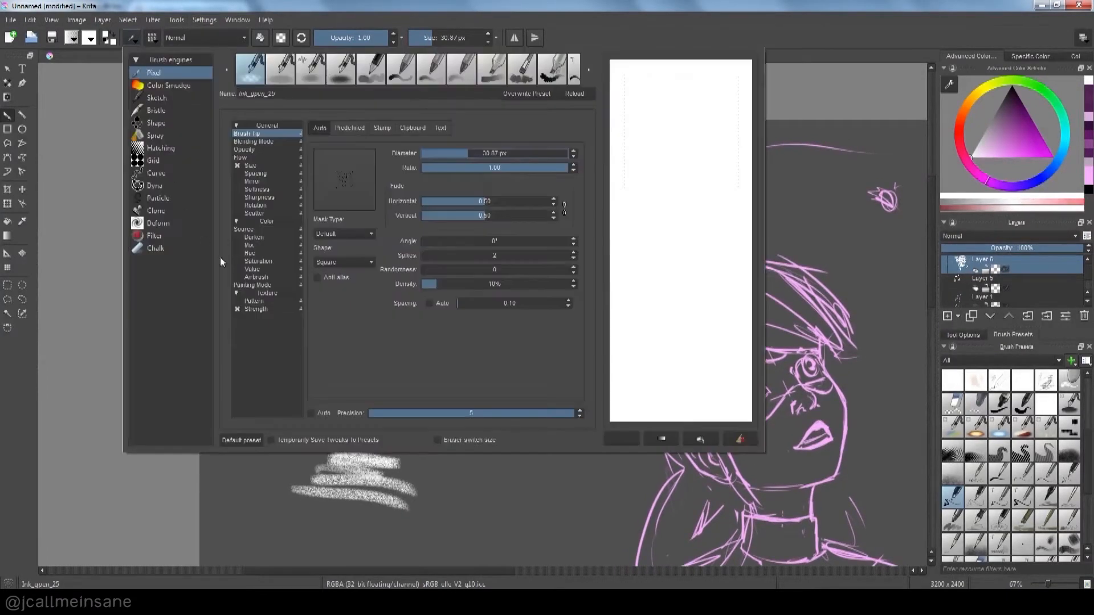
{"action": "left_click", "coordinate": [261, 149]}
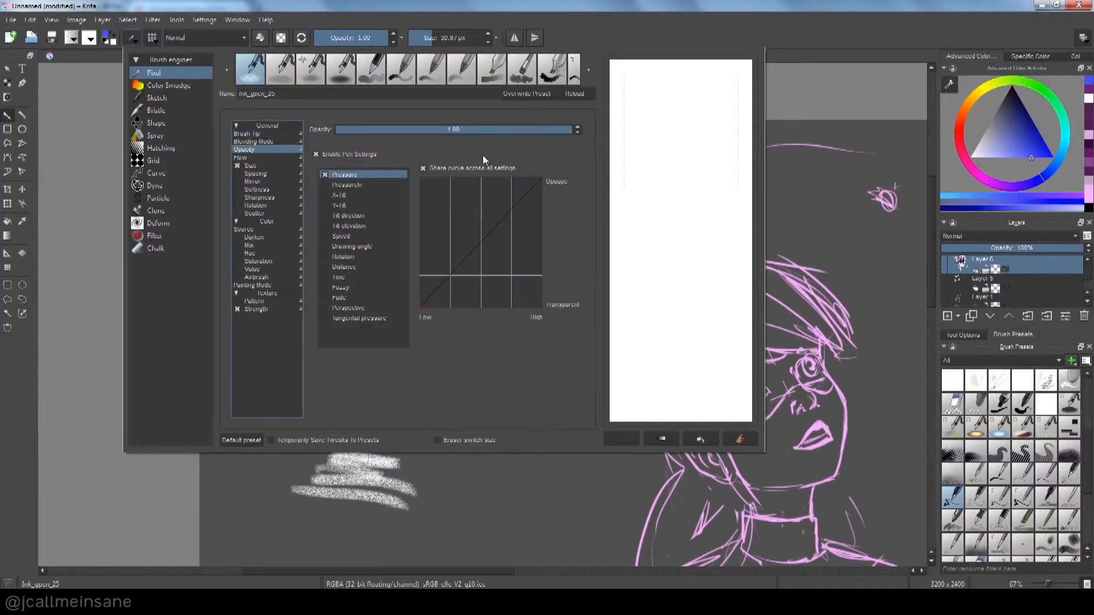
{"action": "left_click", "coordinate": [504, 132]}
{"action": "left_click_drag", "start_coordinate": [507, 130], "coordinate": [580, 134]}
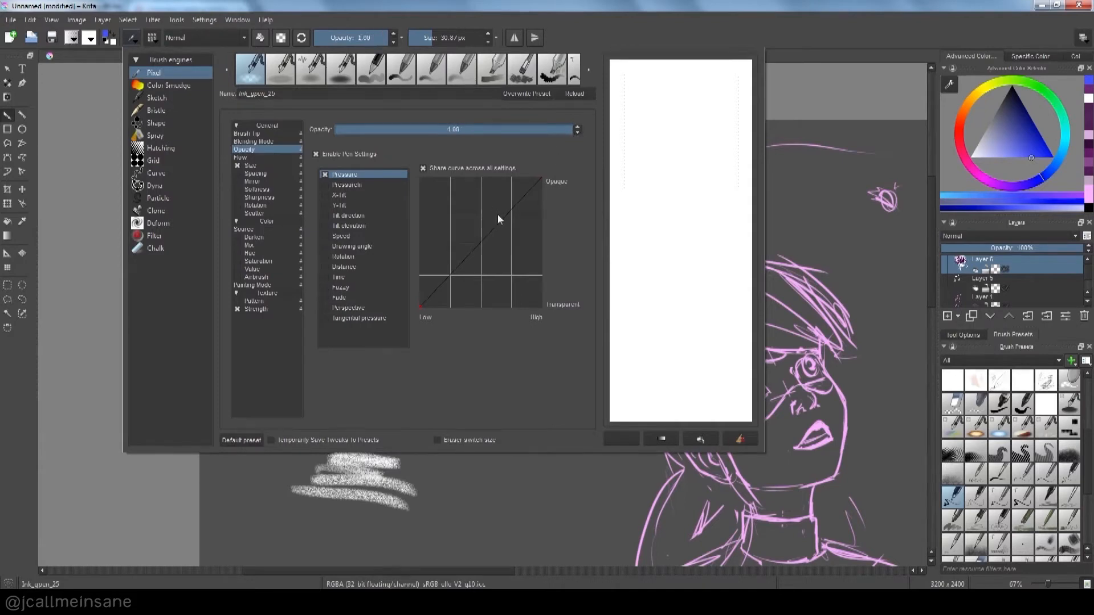
{"action": "mouse_move", "coordinate": [540, 179]}
{"action": "left_mouse_down"}
{"action": "mouse_move", "coordinate": [556, 211]}
{"action": "mouse_move", "coordinate": [556, 169]}
{"action": "left_mouse_up"}
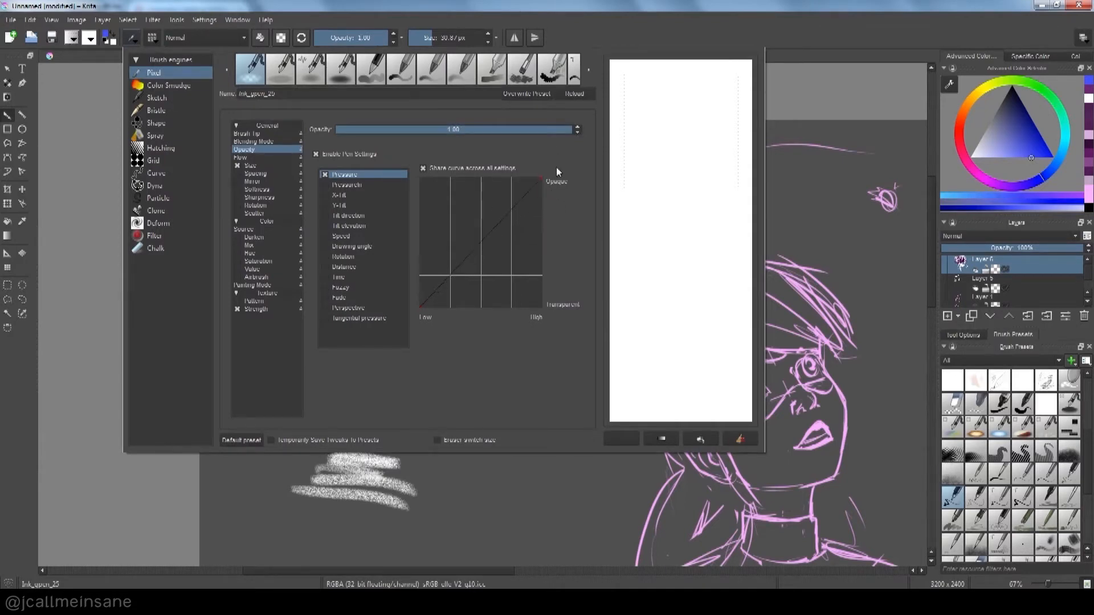
Control opacity by PressureIn instead of Pressure and reshape its curve into a straight line ending just above half opacity
{"action": "left_click", "coordinate": [340, 186]}
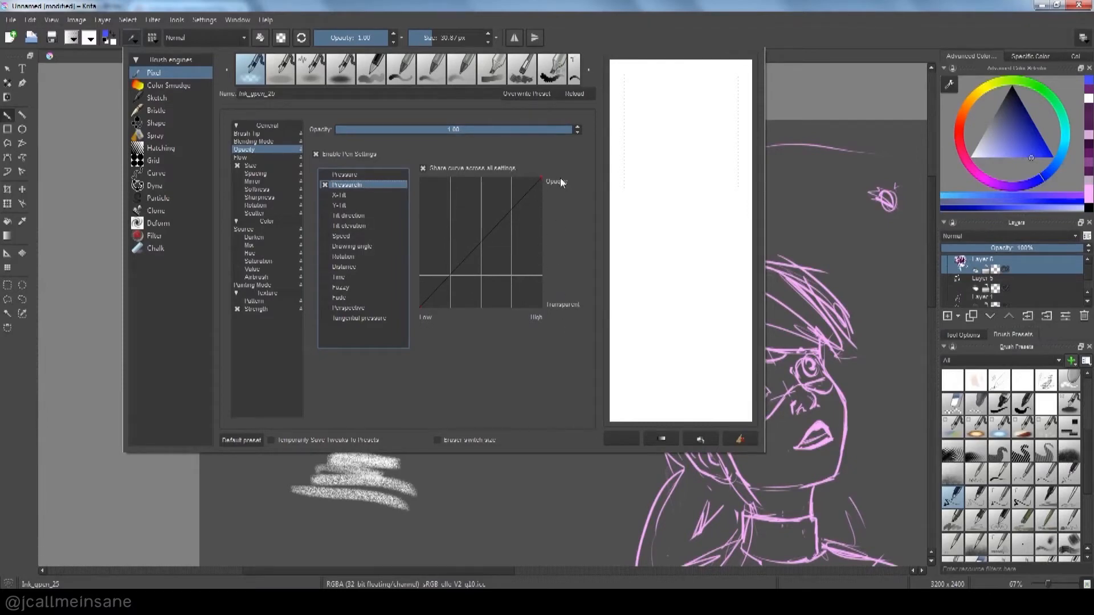
{"action": "left_click_drag", "start_coordinate": [539, 177], "coordinate": [543, 236]}
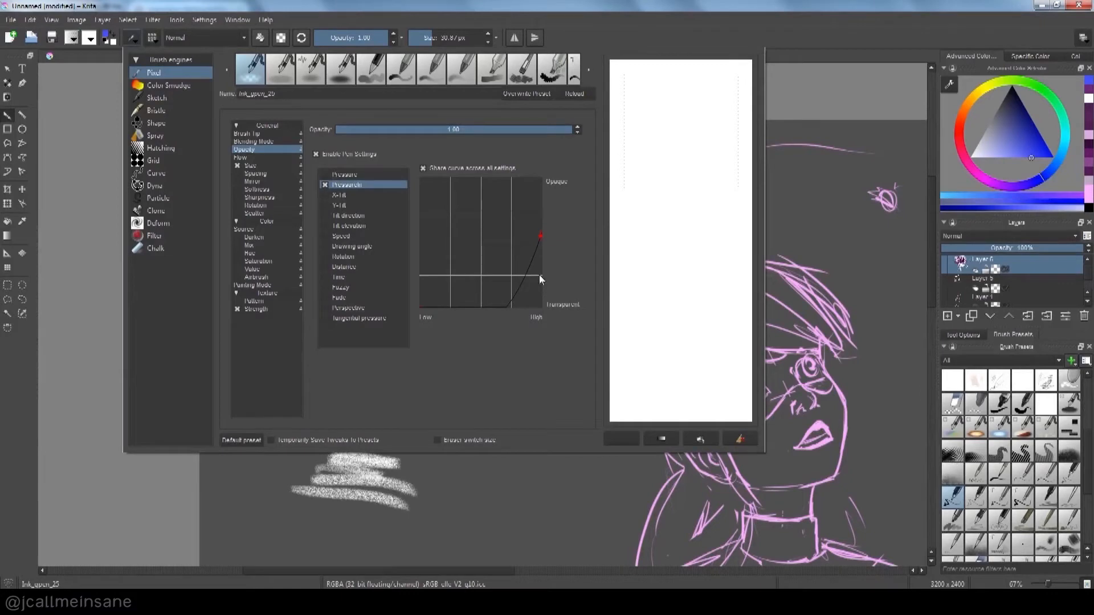
{"action": "key", "text": "Delete"}
{"action": "left_click", "coordinate": [455, 277]}
{"action": "left_click", "coordinate": [472, 227]}
{"action": "left_click", "coordinate": [513, 211]}
{"action": "key", "text": "Delete"}
{"action": "left_click", "coordinate": [801, 109]}
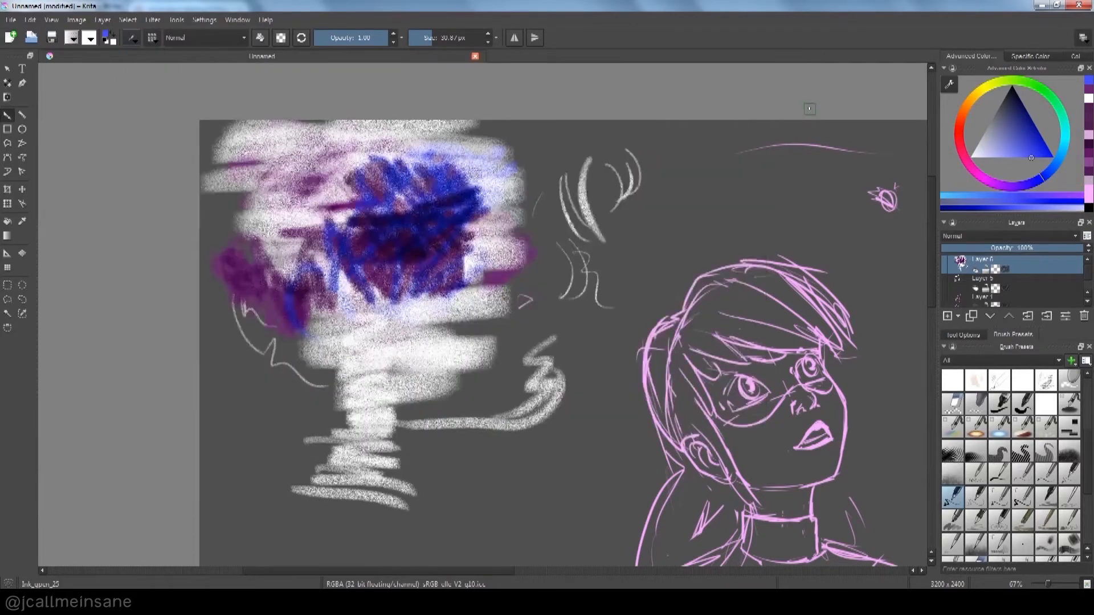
Paint blue test strokes over the thin white curves, switch to white and draw a zigzag below the white patch
{"action": "mouse_move", "coordinate": [538, 249]}
{"action": "left_mouse_down"}
{"action": "mouse_move", "coordinate": [572, 224]}
{"action": "mouse_move", "coordinate": [587, 188]}
{"action": "left_mouse_up"}
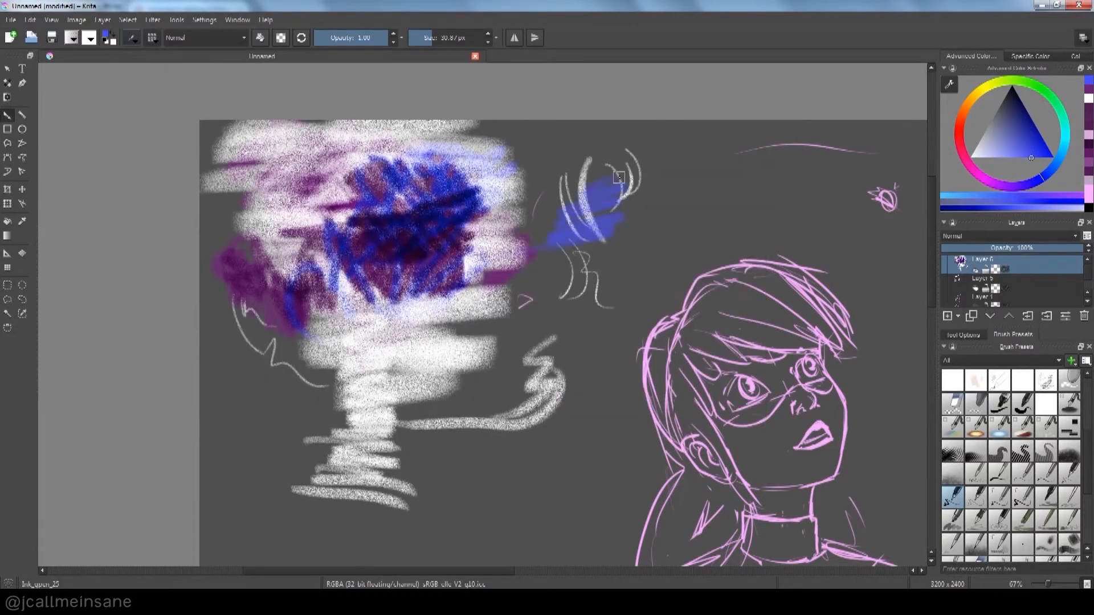
{"action": "left_click_drag", "start_coordinate": [553, 358], "coordinate": [593, 243]}
{"action": "left_click", "coordinate": [973, 165]}
{"action": "left_click_drag", "start_coordinate": [973, 165], "coordinate": [971, 160]}
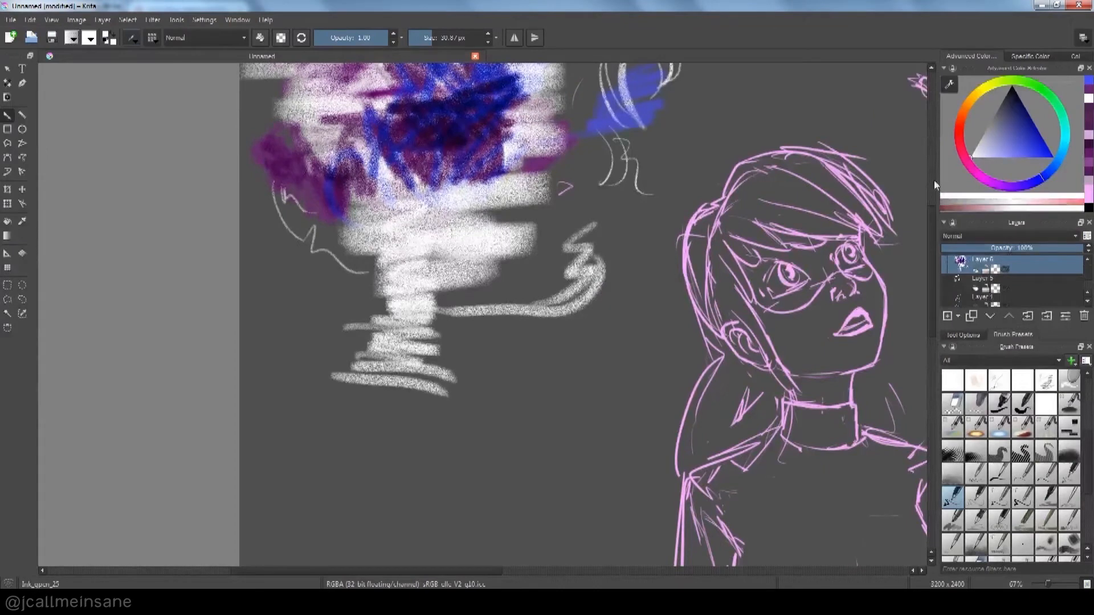
{"action": "left_click_drag", "start_coordinate": [519, 433], "coordinate": [556, 366]}
{"action": "mouse_move", "coordinate": [390, 408]}
{"action": "left_mouse_down"}
{"action": "mouse_move", "coordinate": [480, 408]}
{"action": "mouse_move", "coordinate": [436, 405]}
{"action": "mouse_move", "coordinate": [556, 336]}
{"action": "mouse_move", "coordinate": [527, 310]}
{"action": "left_mouse_up"}
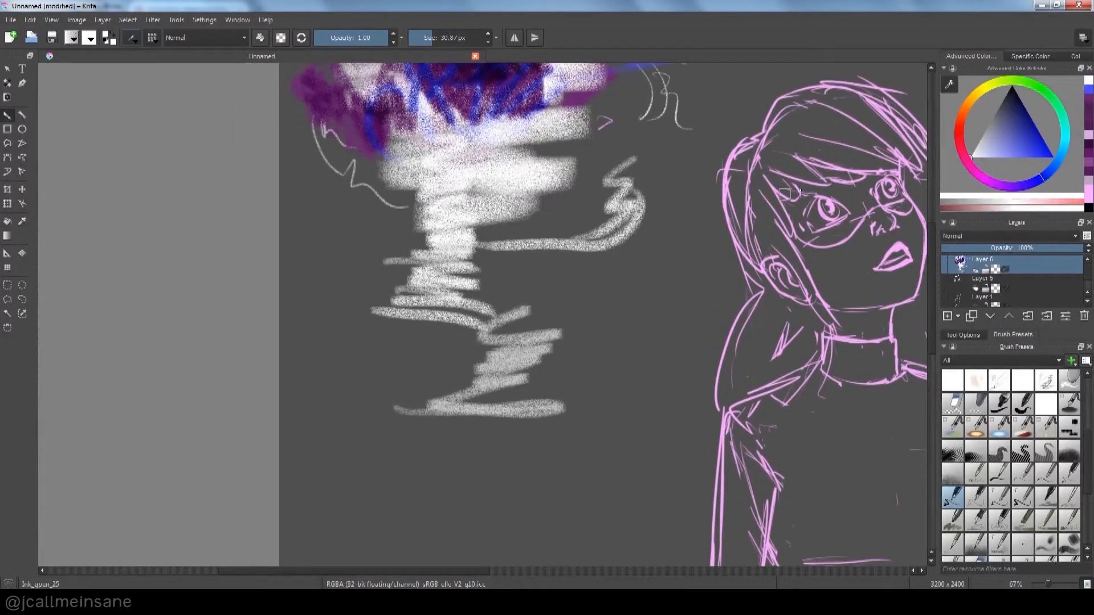
Switch to black and build up a dark patch over the lower part of the white patch
{"action": "left_click", "coordinate": [987, 179]}
{"action": "left_click_drag", "start_coordinate": [1010, 97], "coordinate": [1000, 85]}
{"action": "left_click_drag", "start_coordinate": [570, 215], "coordinate": [576, 258]}
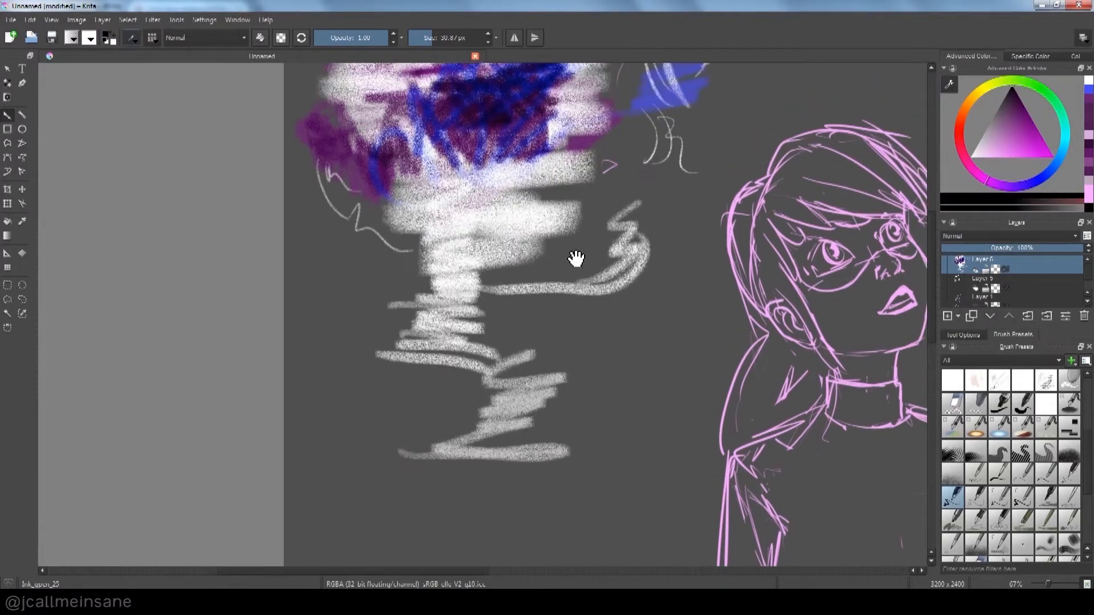
{"action": "mouse_move", "coordinate": [447, 237]}
{"action": "left_mouse_down"}
{"action": "mouse_move", "coordinate": [496, 204]}
{"action": "mouse_move", "coordinate": [456, 225]}
{"action": "mouse_move", "coordinate": [504, 223]}
{"action": "mouse_move", "coordinate": [419, 276]}
{"action": "mouse_move", "coordinate": [489, 231]}
{"action": "mouse_move", "coordinate": [472, 216]}
{"action": "mouse_move", "coordinate": [521, 231]}
{"action": "mouse_move", "coordinate": [467, 236]}
{"action": "mouse_move", "coordinate": [530, 199]}
{"action": "mouse_move", "coordinate": [458, 188]}
{"action": "mouse_move", "coordinate": [474, 211]}
{"action": "mouse_move", "coordinate": [502, 205]}
{"action": "mouse_move", "coordinate": [487, 239]}
{"action": "mouse_move", "coordinate": [514, 220]}
{"action": "left_mouse_up"}
{"action": "mouse_move", "coordinate": [482, 219]}
{"action": "left_mouse_down"}
{"action": "mouse_move", "coordinate": [495, 204]}
{"action": "mouse_move", "coordinate": [501, 224]}
{"action": "mouse_move", "coordinate": [530, 225]}
{"action": "mouse_move", "coordinate": [503, 231]}
{"action": "mouse_move", "coordinate": [527, 214]}
{"action": "mouse_move", "coordinate": [501, 205]}
{"action": "mouse_move", "coordinate": [464, 223]}
{"action": "mouse_move", "coordinate": [516, 231]}
{"action": "mouse_move", "coordinate": [481, 216]}
{"action": "mouse_move", "coordinate": [467, 251]}
{"action": "mouse_move", "coordinate": [485, 217]}
{"action": "mouse_move", "coordinate": [526, 211]}
{"action": "mouse_move", "coordinate": [481, 251]}
{"action": "mouse_move", "coordinate": [541, 231]}
{"action": "mouse_move", "coordinate": [484, 253]}
{"action": "mouse_move", "coordinate": [527, 250]}
{"action": "mouse_move", "coordinate": [492, 252]}
{"action": "mouse_move", "coordinate": [536, 225]}
{"action": "mouse_move", "coordinate": [456, 273]}
{"action": "mouse_move", "coordinate": [474, 218]}
{"action": "mouse_move", "coordinate": [484, 239]}
{"action": "mouse_move", "coordinate": [464, 240]}
{"action": "mouse_move", "coordinate": [479, 250]}
{"action": "mouse_move", "coordinate": [440, 243]}
{"action": "mouse_move", "coordinate": [473, 205]}
{"action": "mouse_move", "coordinate": [433, 233]}
{"action": "mouse_move", "coordinate": [489, 206]}
{"action": "mouse_move", "coordinate": [453, 247]}
{"action": "left_mouse_up"}
{"action": "mouse_move", "coordinate": [507, 190]}
{"action": "left_mouse_down"}
{"action": "mouse_move", "coordinate": [556, 216]}
{"action": "mouse_move", "coordinate": [565, 211]}
{"action": "mouse_move", "coordinate": [558, 187]}
{"action": "mouse_move", "coordinate": [531, 173]}
{"action": "mouse_move", "coordinate": [436, 197]}
{"action": "mouse_move", "coordinate": [453, 180]}
{"action": "mouse_move", "coordinate": [518, 173]}
{"action": "mouse_move", "coordinate": [435, 274]}
{"action": "mouse_move", "coordinate": [561, 243]}
{"action": "mouse_move", "coordinate": [480, 280]}
{"action": "mouse_move", "coordinate": [418, 289]}
{"action": "mouse_move", "coordinate": [467, 215]}
{"action": "mouse_move", "coordinate": [408, 271]}
{"action": "mouse_move", "coordinate": [425, 285]}
{"action": "mouse_move", "coordinate": [474, 259]}
{"action": "left_mouse_up"}
Paint purple strokes over the black patch and cover most of them with white
{"action": "left_click", "coordinate": [1021, 129]}
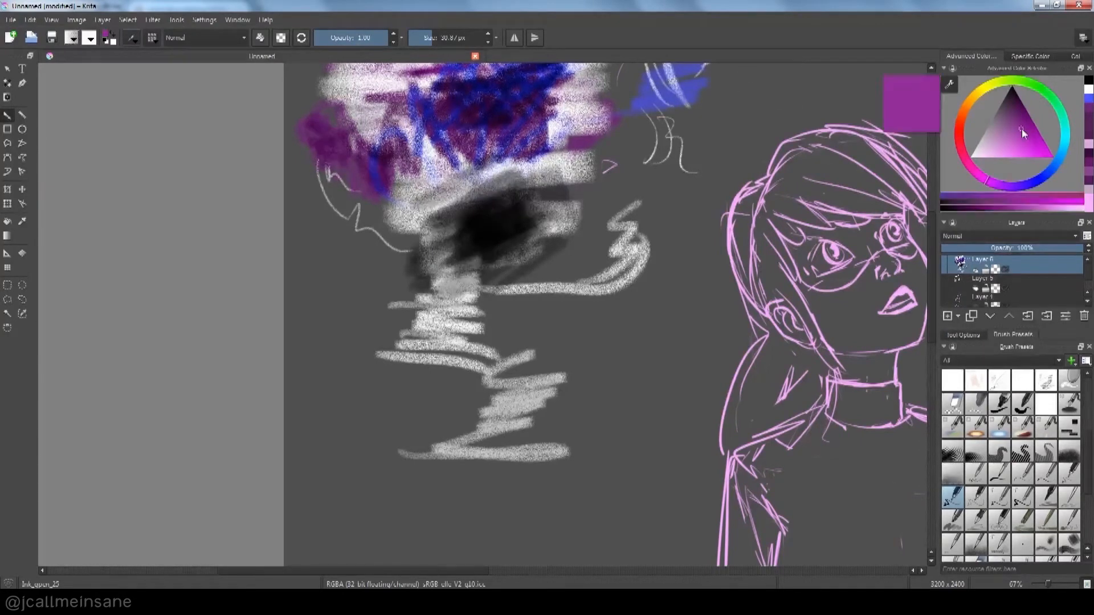
{"action": "mouse_move", "coordinate": [510, 196]}
{"action": "left_mouse_down"}
{"action": "mouse_move", "coordinate": [501, 228]}
{"action": "mouse_move", "coordinate": [529, 244]}
{"action": "mouse_move", "coordinate": [505, 258]}
{"action": "mouse_move", "coordinate": [502, 237]}
{"action": "mouse_move", "coordinate": [447, 276]}
{"action": "mouse_move", "coordinate": [480, 206]}
{"action": "mouse_move", "coordinate": [472, 201]}
{"action": "mouse_move", "coordinate": [508, 185]}
{"action": "mouse_move", "coordinate": [521, 194]}
{"action": "mouse_move", "coordinate": [518, 218]}
{"action": "mouse_move", "coordinate": [472, 271]}
{"action": "mouse_move", "coordinate": [488, 224]}
{"action": "mouse_move", "coordinate": [444, 225]}
{"action": "mouse_move", "coordinate": [531, 179]}
{"action": "mouse_move", "coordinate": [533, 160]}
{"action": "mouse_move", "coordinate": [553, 231]}
{"action": "mouse_move", "coordinate": [485, 233]}
{"action": "mouse_move", "coordinate": [520, 195]}
{"action": "left_mouse_up"}
{"action": "left_click", "coordinate": [998, 134]}
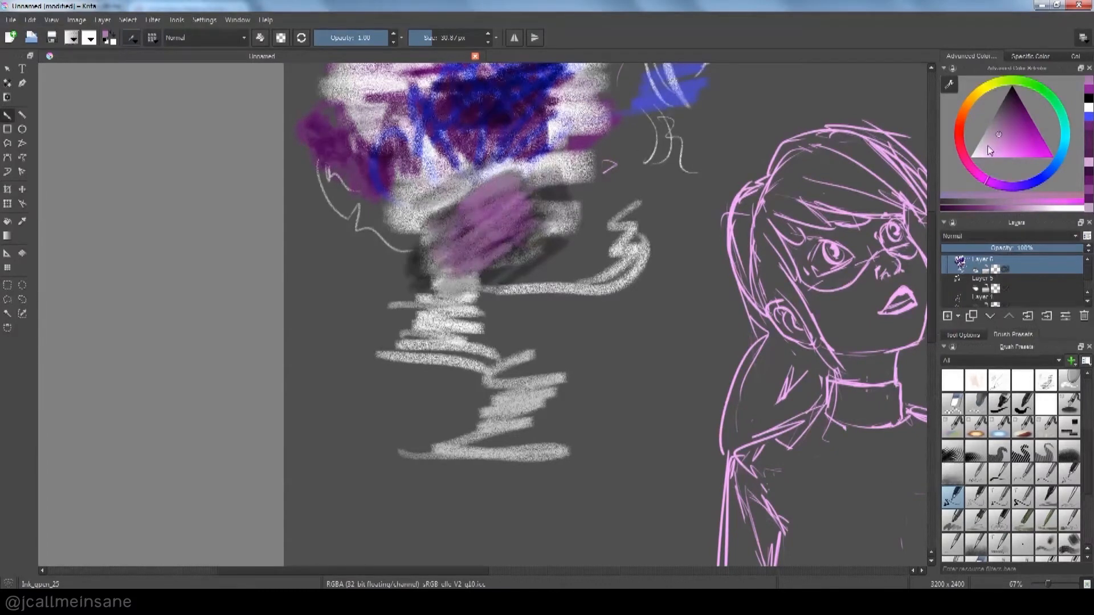
{"action": "left_click_drag", "start_coordinate": [987, 145], "coordinate": [972, 156]}
{"action": "mouse_move", "coordinate": [471, 212]}
{"action": "left_mouse_down"}
{"action": "mouse_move", "coordinate": [502, 197]}
{"action": "mouse_move", "coordinate": [535, 232]}
{"action": "mouse_move", "coordinate": [540, 208]}
{"action": "mouse_move", "coordinate": [493, 202]}
{"action": "mouse_move", "coordinate": [471, 285]}
{"action": "mouse_move", "coordinate": [458, 270]}
{"action": "mouse_move", "coordinate": [458, 212]}
{"action": "mouse_move", "coordinate": [499, 243]}
{"action": "mouse_move", "coordinate": [510, 218]}
{"action": "mouse_move", "coordinate": [511, 240]}
{"action": "mouse_move", "coordinate": [522, 171]}
{"action": "mouse_move", "coordinate": [483, 115]}
{"action": "mouse_move", "coordinate": [477, 205]}
{"action": "mouse_move", "coordinate": [504, 206]}
{"action": "mouse_move", "coordinate": [467, 251]}
{"action": "mouse_move", "coordinate": [495, 250]}
{"action": "mouse_move", "coordinate": [469, 210]}
{"action": "mouse_move", "coordinate": [517, 242]}
{"action": "mouse_move", "coordinate": [516, 205]}
{"action": "mouse_move", "coordinate": [519, 230]}
{"action": "mouse_move", "coordinate": [476, 243]}
{"action": "mouse_move", "coordinate": [483, 212]}
{"action": "mouse_move", "coordinate": [511, 222]}
{"action": "mouse_move", "coordinate": [499, 247]}
{"action": "mouse_move", "coordinate": [482, 220]}
{"action": "mouse_move", "coordinate": [487, 195]}
{"action": "mouse_move", "coordinate": [481, 217]}
{"action": "mouse_move", "coordinate": [501, 237]}
{"action": "mouse_move", "coordinate": [521, 226]}
{"action": "mouse_move", "coordinate": [502, 212]}
{"action": "mouse_move", "coordinate": [478, 232]}
{"action": "left_mouse_up"}
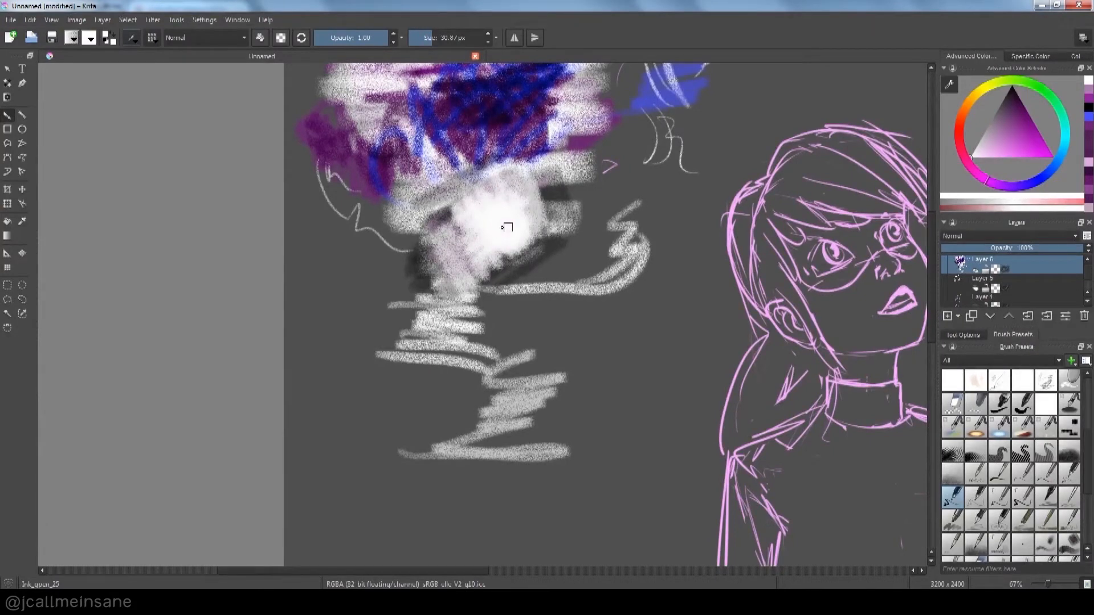
Set the brush's flow strength to 0.30
{"action": "left_click", "coordinate": [134, 38]}
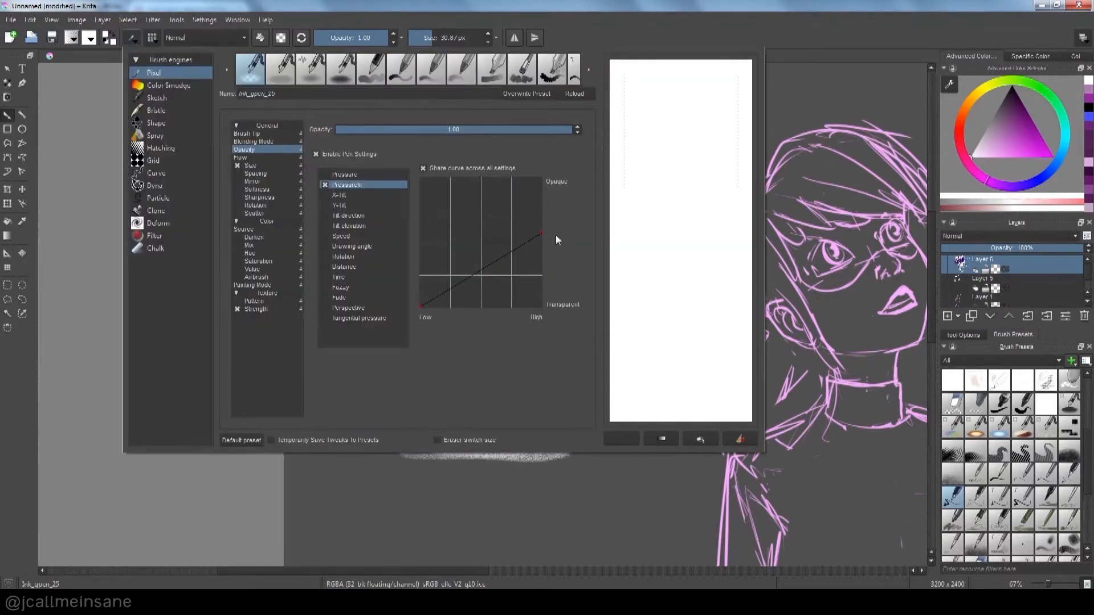
{"action": "left_click", "coordinate": [267, 158]}
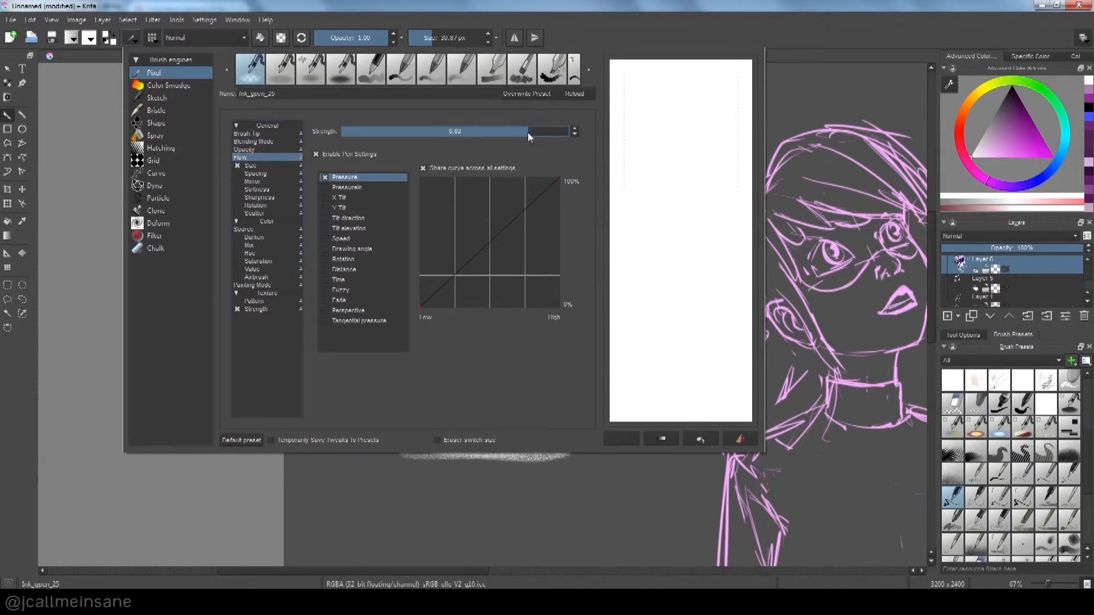
{"action": "left_click_drag", "start_coordinate": [529, 135], "coordinate": [426, 151]}
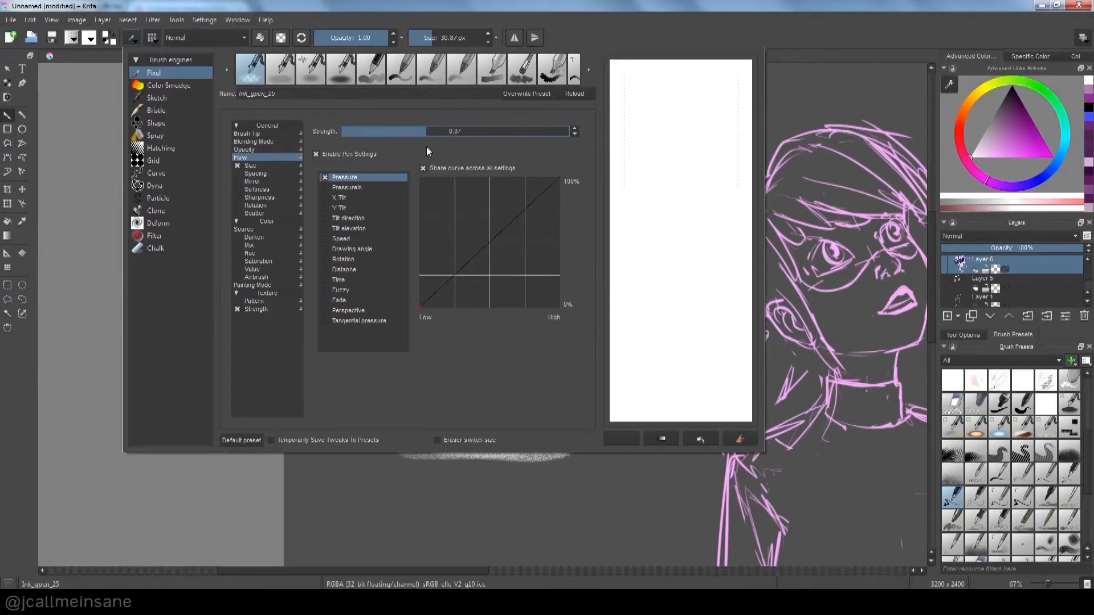
{"action": "left_click", "coordinate": [574, 130]}
{"action": "left_click", "coordinate": [574, 135]}
{"action": "left_click", "coordinate": [574, 135]}
{"action": "left_click", "coordinate": [266, 503]}
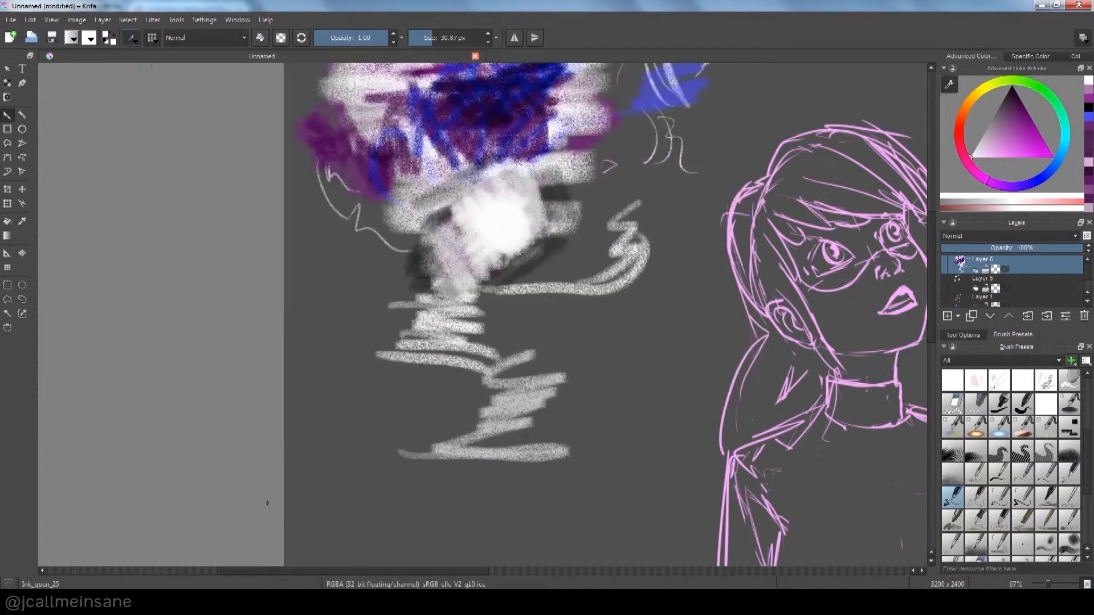
Paint grey shaded test patches around and below the white zigzag strokes
{"action": "mouse_move", "coordinate": [338, 462]}
{"action": "left_mouse_down"}
{"action": "mouse_move", "coordinate": [318, 444]}
{"action": "mouse_move", "coordinate": [330, 440]}
{"action": "mouse_move", "coordinate": [358, 464]}
{"action": "mouse_move", "coordinate": [376, 416]}
{"action": "mouse_move", "coordinate": [348, 312]}
{"action": "mouse_move", "coordinate": [303, 359]}
{"action": "mouse_move", "coordinate": [336, 444]}
{"action": "left_mouse_up"}
{"action": "left_click_drag", "start_coordinate": [473, 436], "coordinate": [436, 340]}
{"action": "mouse_move", "coordinate": [366, 423]}
{"action": "left_mouse_down"}
{"action": "mouse_move", "coordinate": [406, 493]}
{"action": "mouse_move", "coordinate": [432, 487]}
{"action": "mouse_move", "coordinate": [405, 411]}
{"action": "mouse_move", "coordinate": [427, 428]}
{"action": "mouse_move", "coordinate": [475, 434]}
{"action": "mouse_move", "coordinate": [500, 466]}
{"action": "mouse_move", "coordinate": [482, 413]}
{"action": "mouse_move", "coordinate": [515, 452]}
{"action": "mouse_move", "coordinate": [516, 415]}
{"action": "mouse_move", "coordinate": [542, 442]}
{"action": "mouse_move", "coordinate": [595, 331]}
{"action": "left_mouse_up"}
{"action": "mouse_move", "coordinate": [561, 295]}
{"action": "left_mouse_down"}
{"action": "mouse_move", "coordinate": [558, 276]}
{"action": "mouse_move", "coordinate": [579, 259]}
{"action": "mouse_move", "coordinate": [586, 302]}
{"action": "mouse_move", "coordinate": [570, 330]}
{"action": "mouse_move", "coordinate": [555, 268]}
{"action": "mouse_move", "coordinate": [566, 288]}
{"action": "mouse_move", "coordinate": [619, 292]}
{"action": "left_mouse_up"}
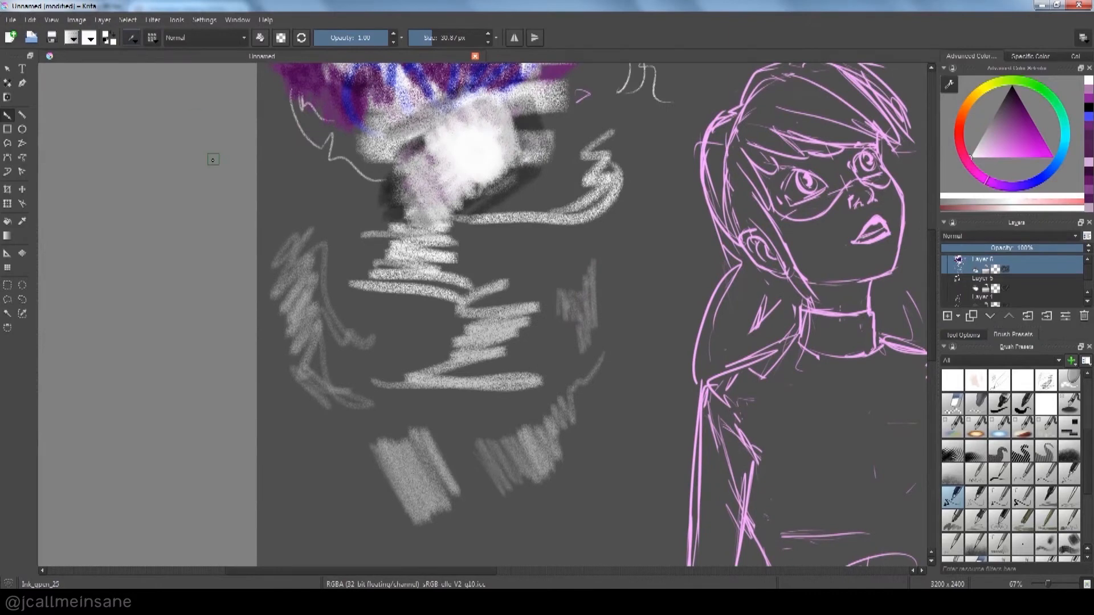
Control brush size by PressureIn instead of Pressure and lower the high end of its curve to about half
{"action": "left_click", "coordinate": [150, 38]}
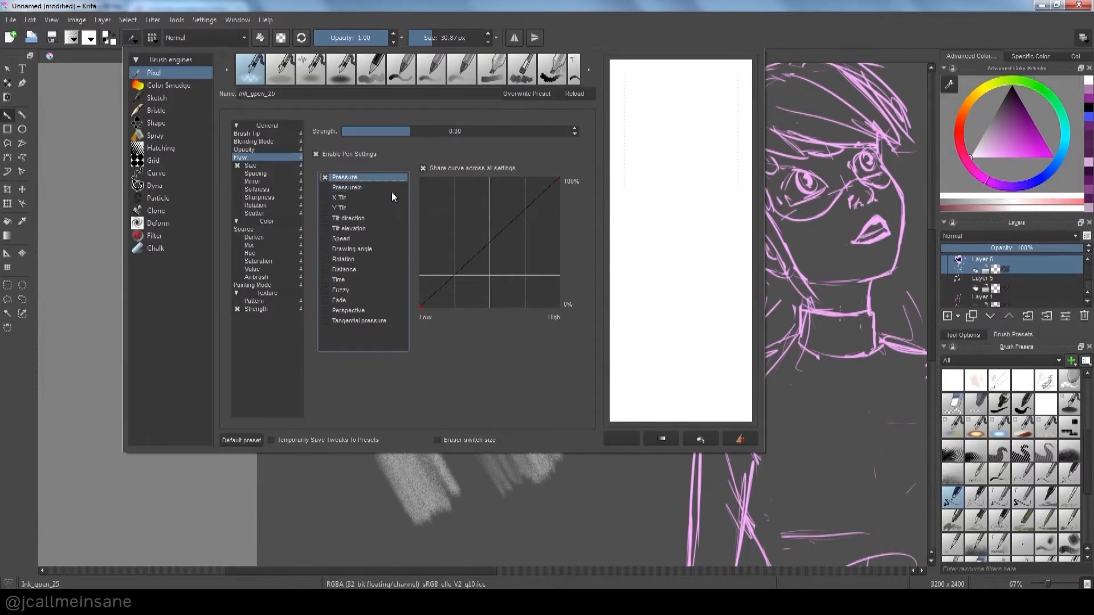
{"action": "left_click", "coordinate": [267, 166]}
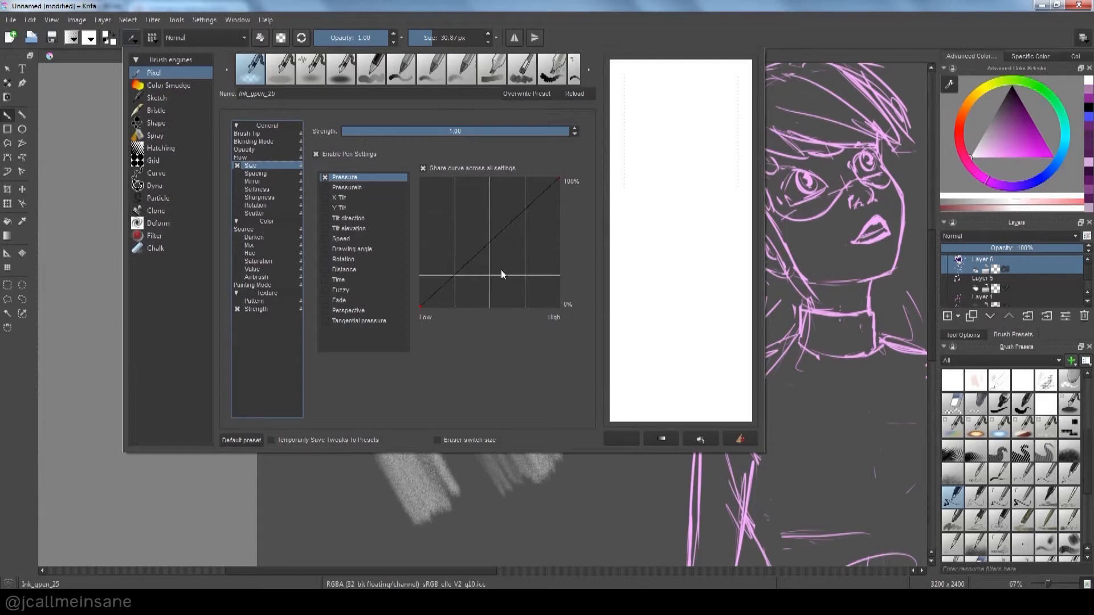
{"action": "left_click_drag", "start_coordinate": [559, 179], "coordinate": [555, 223]}
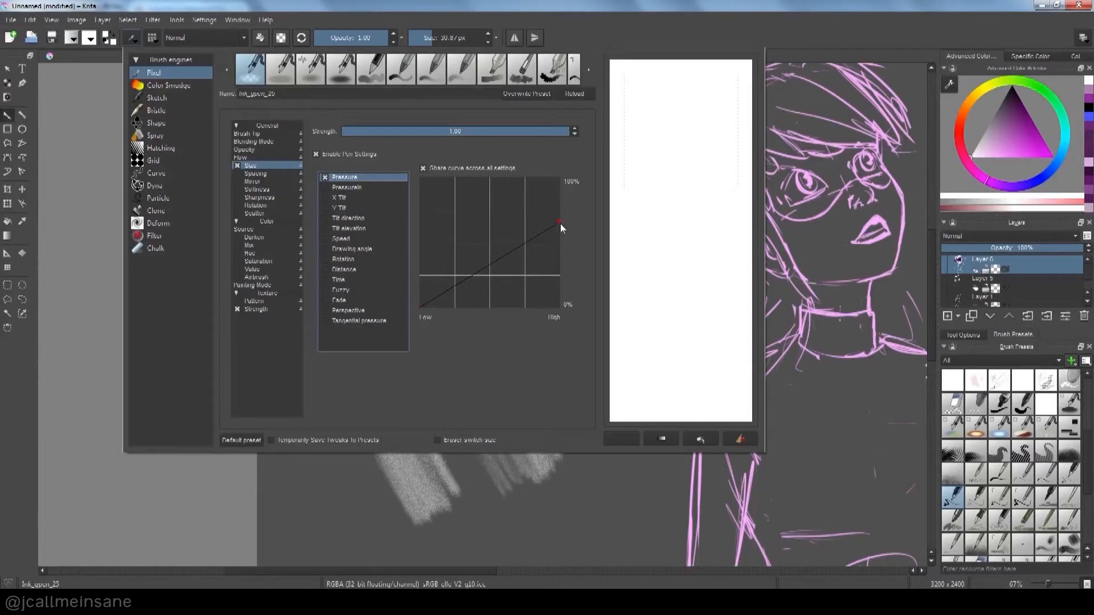
{"action": "left_click_drag", "start_coordinate": [559, 223], "coordinate": [559, 179]}
{"action": "left_click", "coordinate": [324, 181]}
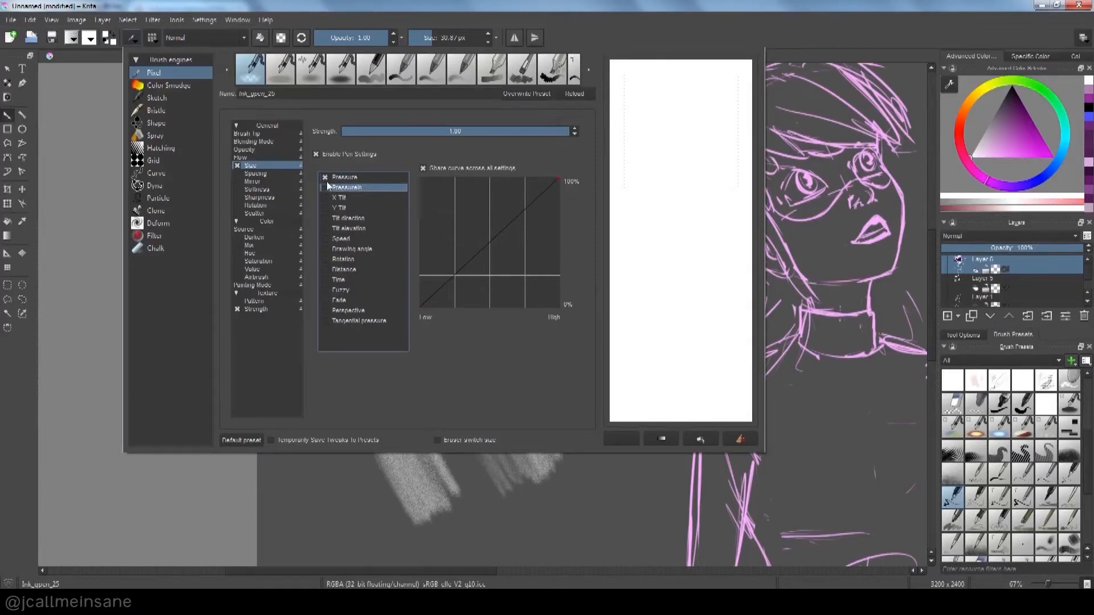
{"action": "left_click", "coordinate": [378, 188]}
{"action": "key", "text": "Delete"}
{"action": "left_click_drag", "start_coordinate": [559, 177], "coordinate": [576, 244]}
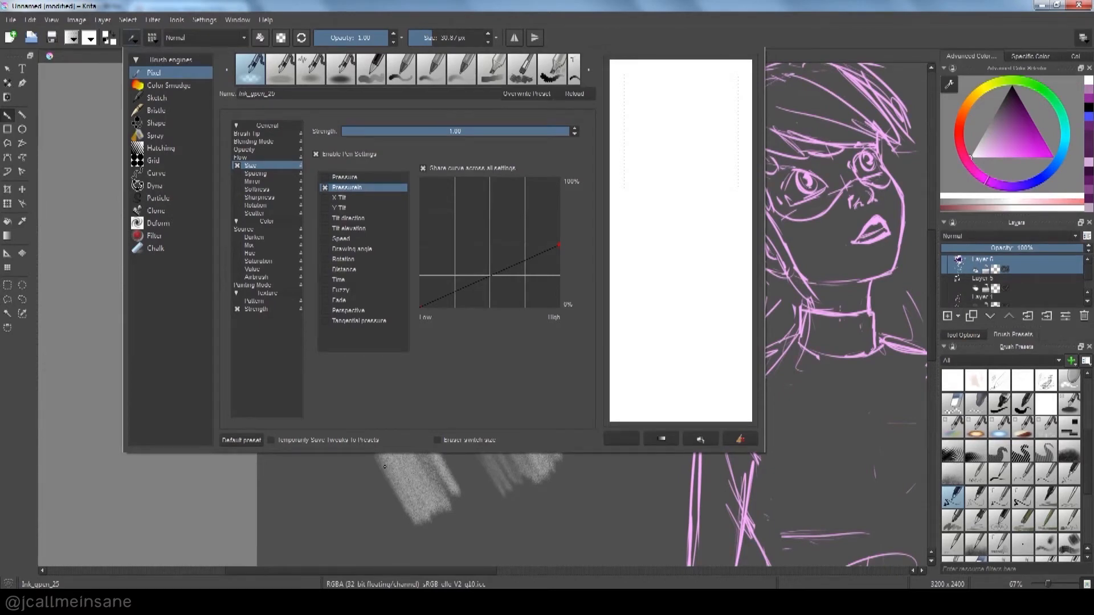
{"action": "left_click", "coordinate": [359, 492]}
Paint thin curved and looping test strokes around and below the grey shaded patches
{"action": "mouse_move", "coordinate": [321, 449]}
{"action": "left_mouse_down"}
{"action": "mouse_move", "coordinate": [353, 427]}
{"action": "mouse_move", "coordinate": [426, 432]}
{"action": "mouse_move", "coordinate": [540, 394]}
{"action": "mouse_move", "coordinate": [656, 249]}
{"action": "left_mouse_up"}
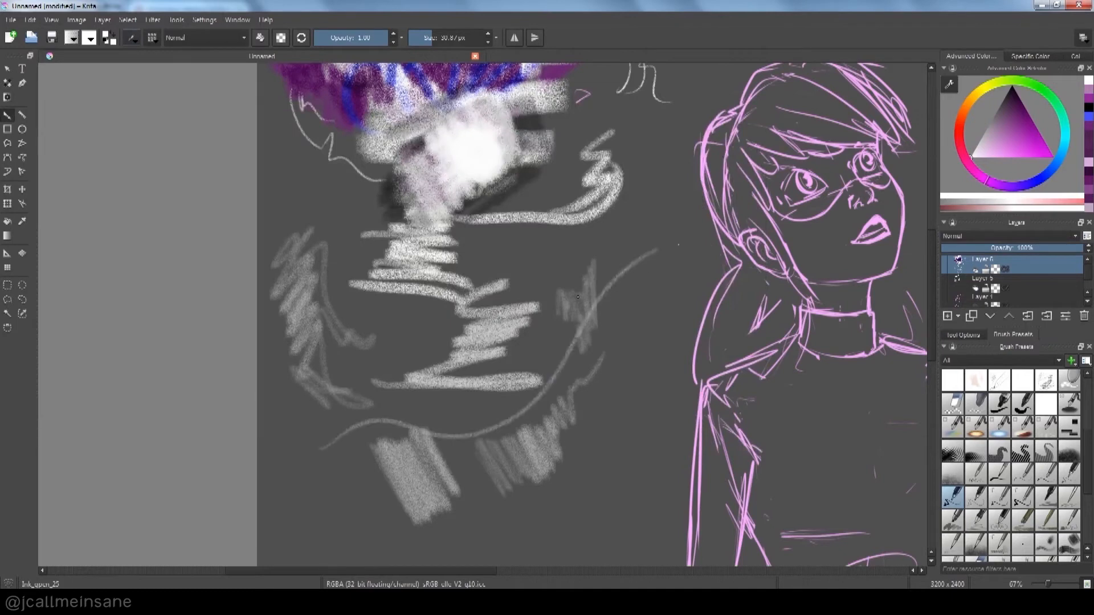
{"action": "left_click_drag", "start_coordinate": [549, 269], "coordinate": [677, 209]}
{"action": "mouse_move", "coordinate": [557, 278]}
{"action": "left_mouse_down"}
{"action": "mouse_move", "coordinate": [600, 248]}
{"action": "mouse_move", "coordinate": [692, 217]}
{"action": "left_mouse_up"}
{"action": "left_click_drag", "start_coordinate": [594, 300], "coordinate": [575, 365]}
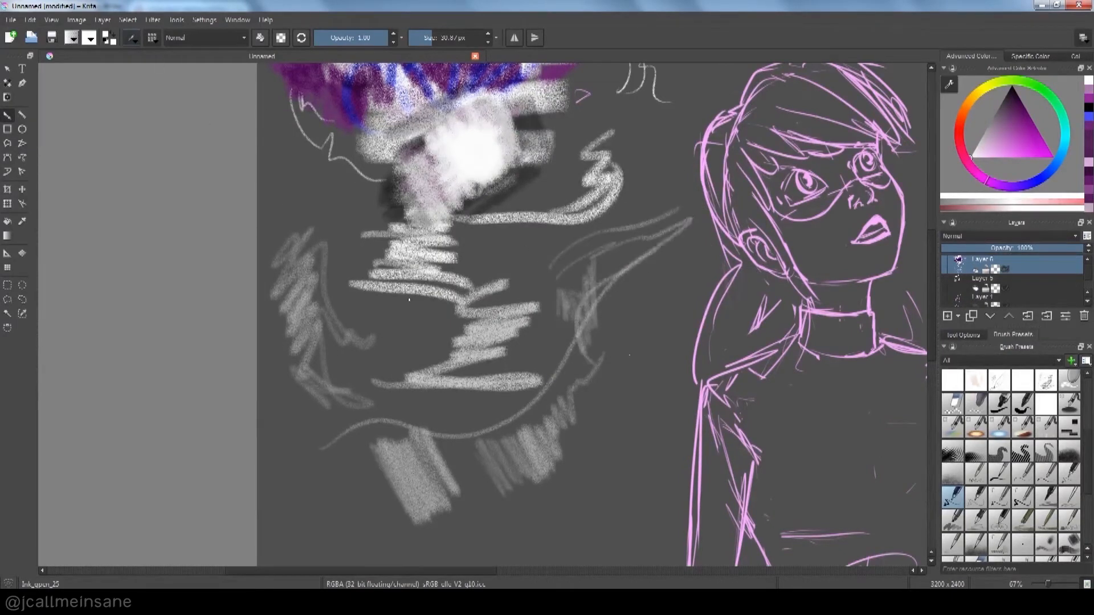
{"action": "left_click_drag", "start_coordinate": [559, 501], "coordinate": [563, 376]}
{"action": "mouse_move", "coordinate": [340, 433]}
{"action": "left_mouse_down"}
{"action": "mouse_move", "coordinate": [430, 433]}
{"action": "mouse_move", "coordinate": [629, 363]}
{"action": "left_mouse_up"}
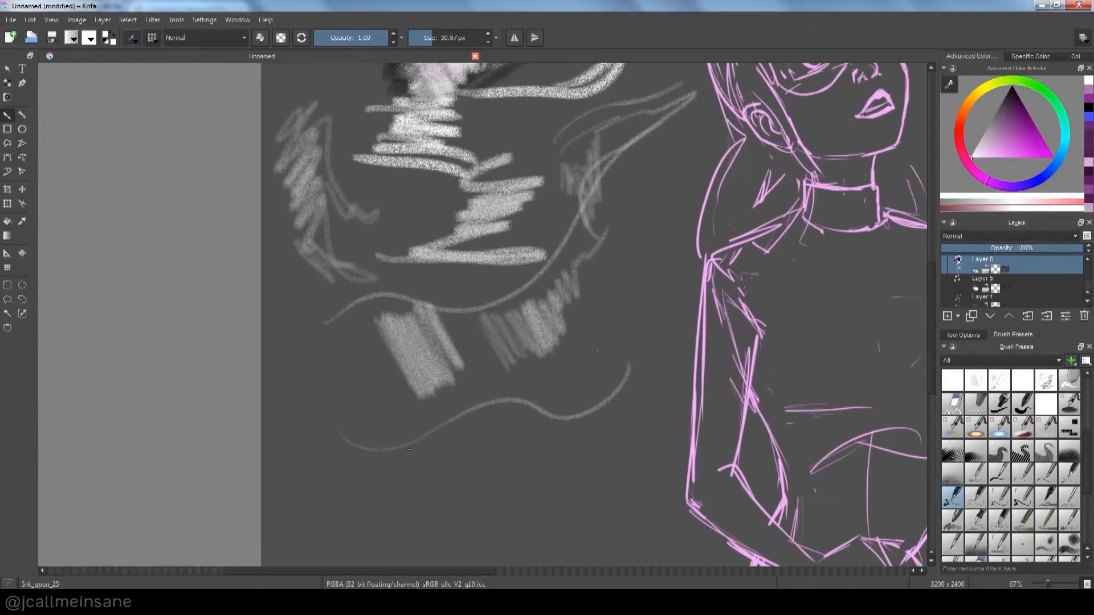
{"action": "mouse_move", "coordinate": [360, 504]}
{"action": "left_mouse_down"}
{"action": "mouse_move", "coordinate": [566, 450]}
{"action": "mouse_move", "coordinate": [522, 487]}
{"action": "left_mouse_up"}
{"action": "mouse_move", "coordinate": [336, 412]}
{"action": "left_mouse_down"}
{"action": "mouse_move", "coordinate": [594, 369]}
{"action": "mouse_move", "coordinate": [611, 348]}
{"action": "mouse_move", "coordinate": [478, 368]}
{"action": "left_mouse_up"}
{"action": "left_click_drag", "start_coordinate": [377, 401], "coordinate": [383, 444]}
{"action": "left_click_drag", "start_coordinate": [501, 185], "coordinate": [467, 527]}
{"action": "left_click_drag", "start_coordinate": [548, 564], "coordinate": [553, 206]}
{"action": "left_click_drag", "start_coordinate": [536, 350], "coordinate": [539, 264]}
{"action": "left_click_drag", "start_coordinate": [339, 483], "coordinate": [527, 427]}
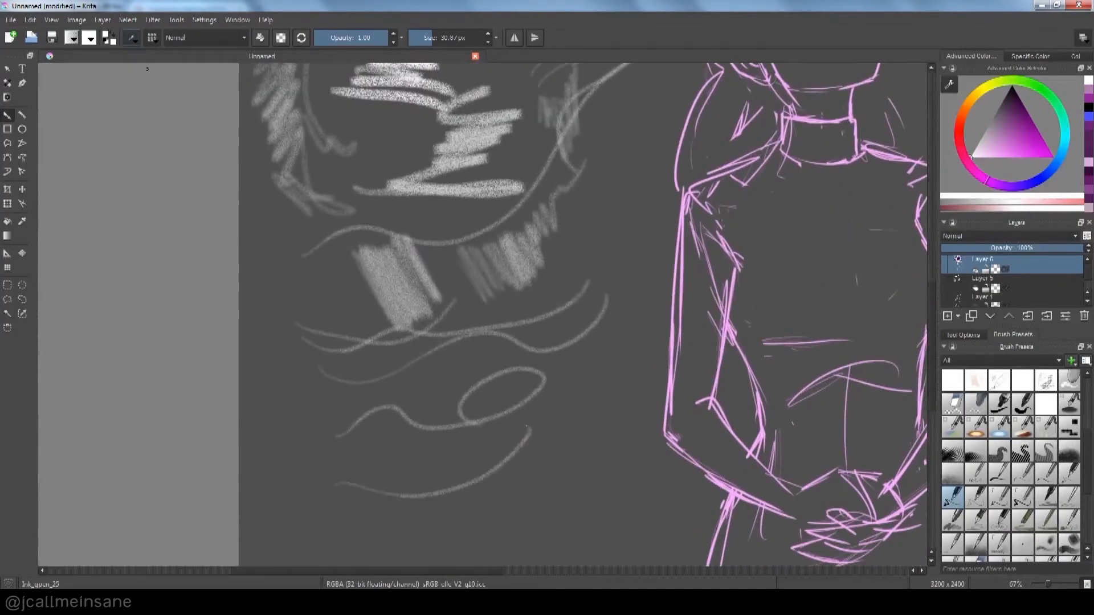
Raise the high end of the size curve and paint two wavy test strokes below the loop
{"action": "left_click", "coordinate": [132, 37]}
{"action": "left_click_drag", "start_coordinate": [558, 245], "coordinate": [559, 198]}
{"action": "left_click", "coordinate": [399, 457]}
{"action": "mouse_move", "coordinate": [348, 447]}
{"action": "left_mouse_down"}
{"action": "mouse_move", "coordinate": [403, 459]}
{"action": "mouse_move", "coordinate": [607, 401]}
{"action": "left_mouse_up"}
{"action": "left_click_drag", "start_coordinate": [351, 491], "coordinate": [589, 472]}
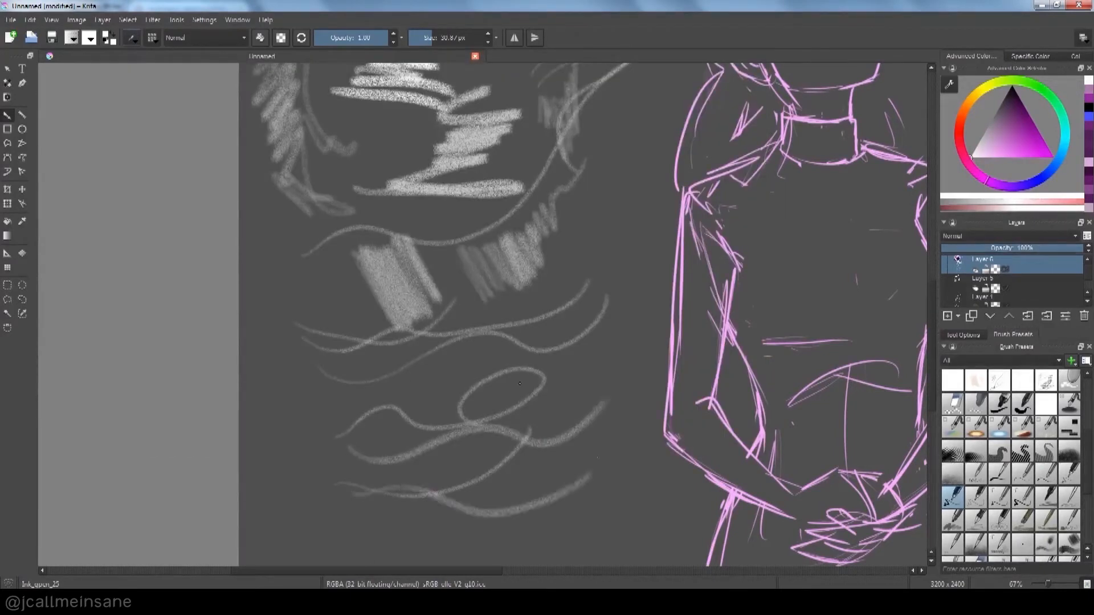
Raise the size curve's high end to 100%, lift its low end, and paint another wavy test stroke
{"action": "left_click", "coordinate": [151, 38]}
{"action": "left_click_drag", "start_coordinate": [556, 197], "coordinate": [560, 177]}
{"action": "left_click_drag", "start_coordinate": [419, 306], "coordinate": [417, 262]}
{"action": "left_click", "coordinate": [319, 476]}
{"action": "left_click_drag", "start_coordinate": [301, 454], "coordinate": [583, 435]}
Paint wavy lines and overlapping strokes in the empty upper-right corner of the canvas
{"action": "left_click_drag", "start_coordinate": [643, 160], "coordinate": [484, 364]}
{"action": "left_click_drag", "start_coordinate": [685, 205], "coordinate": [364, 354]}
{"action": "left_click_drag", "start_coordinate": [621, 309], "coordinate": [345, 372]}
{"action": "left_click_drag", "start_coordinate": [411, 195], "coordinate": [663, 178]}
{"action": "left_click_drag", "start_coordinate": [407, 246], "coordinate": [694, 233]}
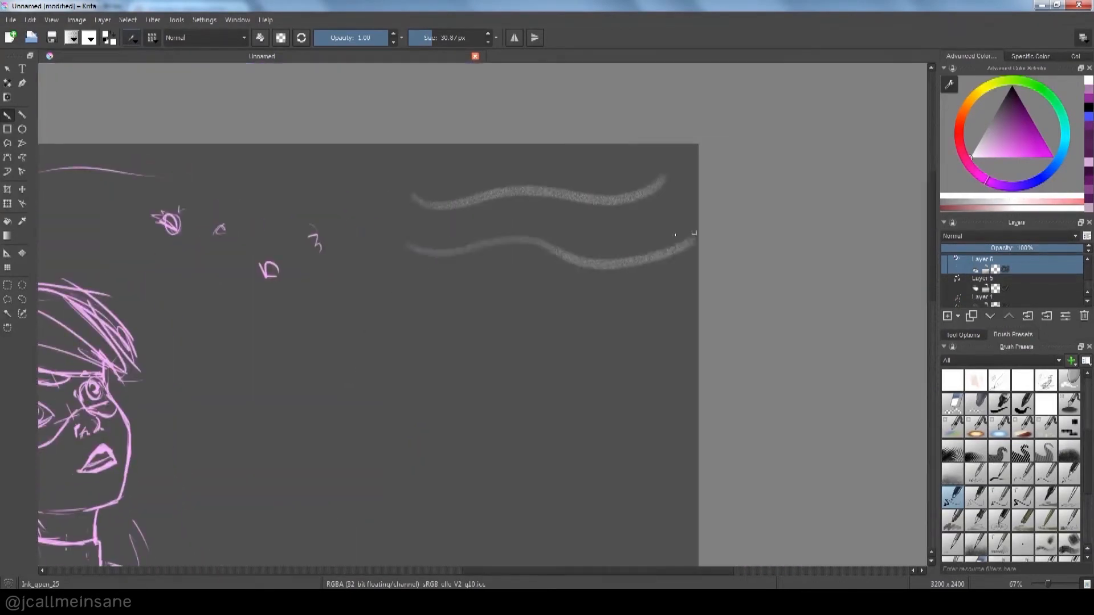
{"action": "left_click_drag", "start_coordinate": [393, 293], "coordinate": [696, 278]}
{"action": "mouse_move", "coordinate": [479, 276]}
{"action": "left_mouse_down"}
{"action": "mouse_move", "coordinate": [564, 267]}
{"action": "mouse_move", "coordinate": [520, 247]}
{"action": "mouse_move", "coordinate": [610, 215]}
{"action": "mouse_move", "coordinate": [450, 250]}
{"action": "left_mouse_up"}
{"action": "mouse_move", "coordinate": [436, 171]}
{"action": "left_mouse_down"}
{"action": "mouse_move", "coordinate": [653, 164]}
{"action": "mouse_move", "coordinate": [655, 180]}
{"action": "mouse_move", "coordinate": [580, 173]}
{"action": "mouse_move", "coordinate": [701, 154]}
{"action": "mouse_move", "coordinate": [572, 157]}
{"action": "mouse_move", "coordinate": [698, 167]}
{"action": "left_mouse_up"}
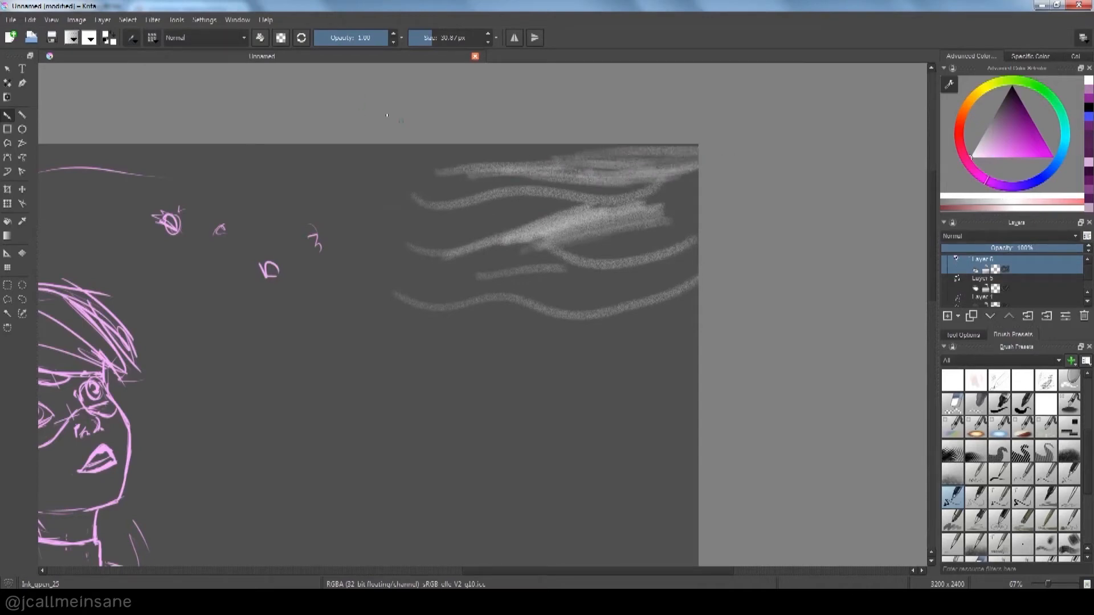
Enable pressure-controlled spacing with the curve's high end lowered to about a fifth, and paint one long test stroke
{"action": "left_click", "coordinate": [134, 40]}
{"action": "left_click", "coordinate": [269, 173]}
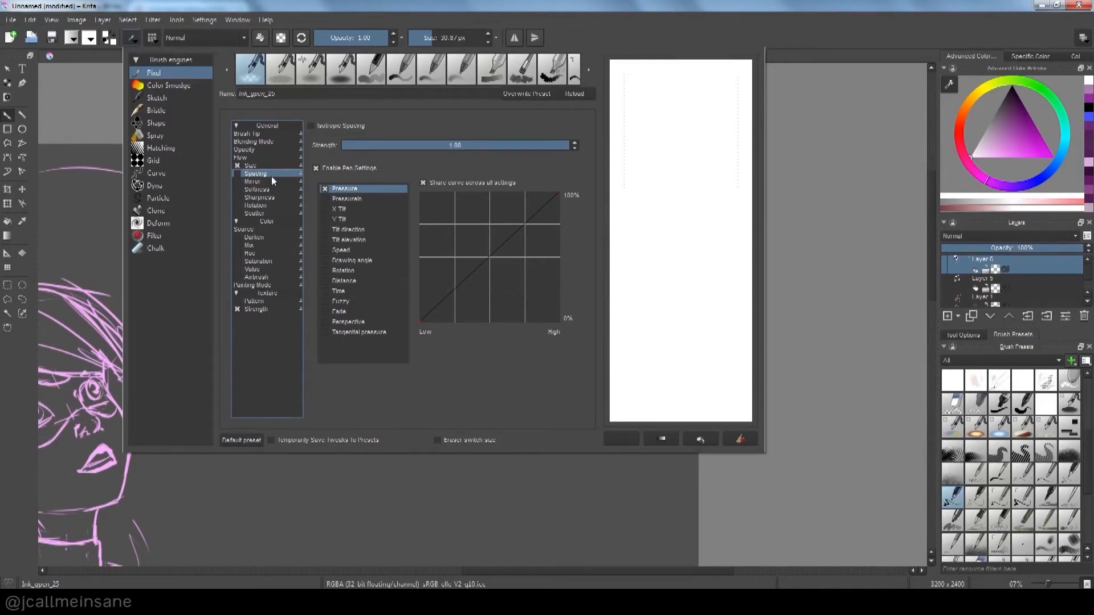
{"action": "left_click", "coordinate": [238, 173]}
{"action": "left_click", "coordinate": [535, 148]}
{"action": "left_click_drag", "start_coordinate": [534, 149], "coordinate": [577, 154]}
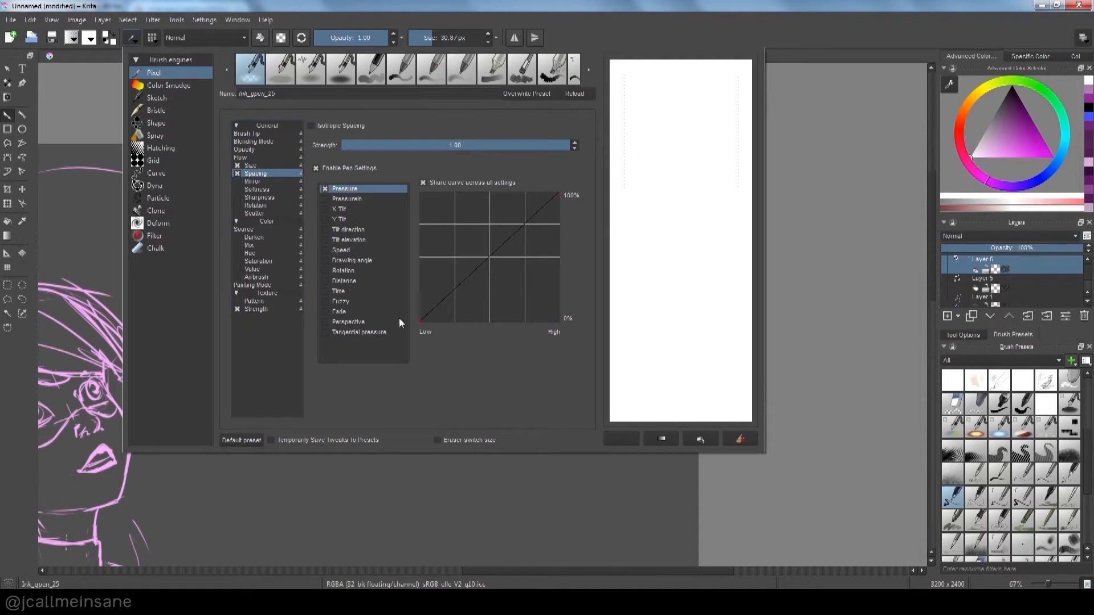
{"action": "left_click_drag", "start_coordinate": [563, 216], "coordinate": [574, 294]}
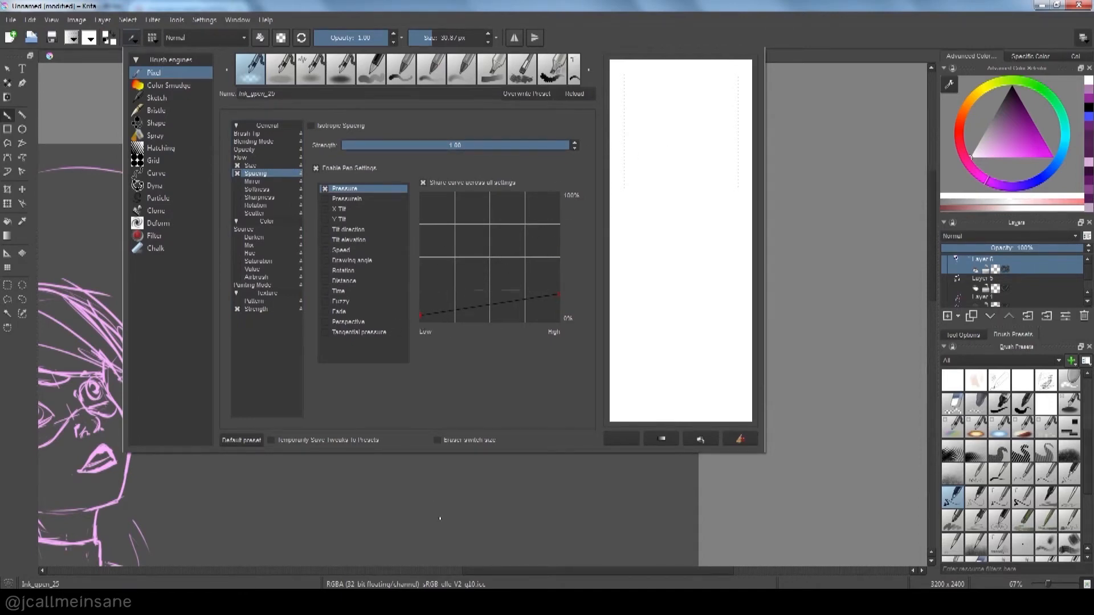
{"action": "left_click", "coordinate": [402, 461]}
{"action": "left_click_drag", "start_coordinate": [373, 462], "coordinate": [640, 436]}
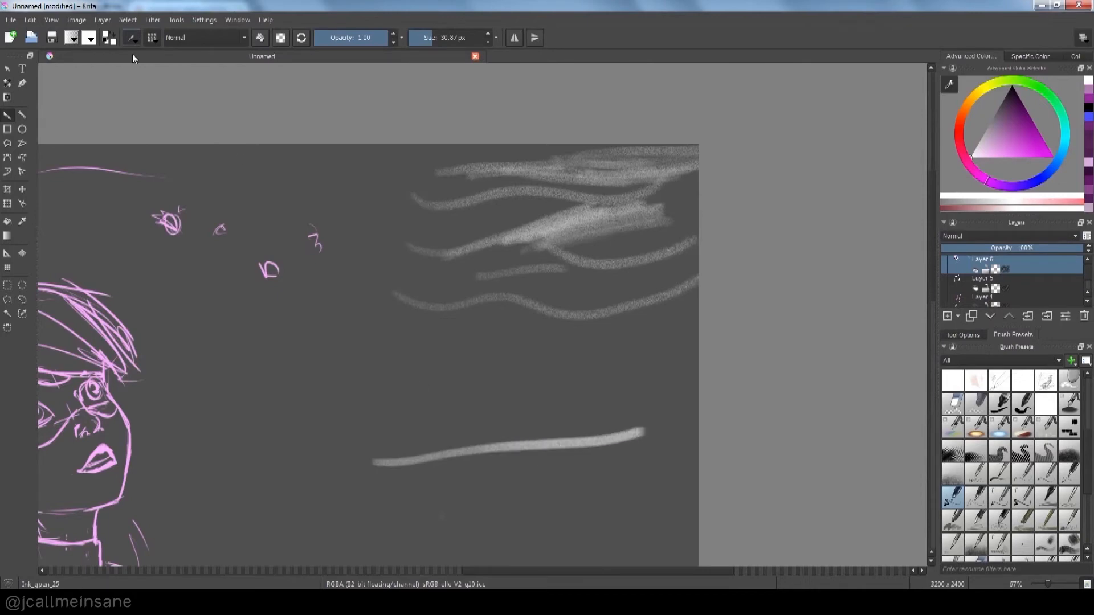
Restore the spacing curve to a full diagonal and set the spacing strength to 0.22
{"action": "key", "text": "F5"}
{"action": "left_click_drag", "start_coordinate": [562, 295], "coordinate": [561, 174]}
{"action": "left_click", "coordinate": [324, 189]}
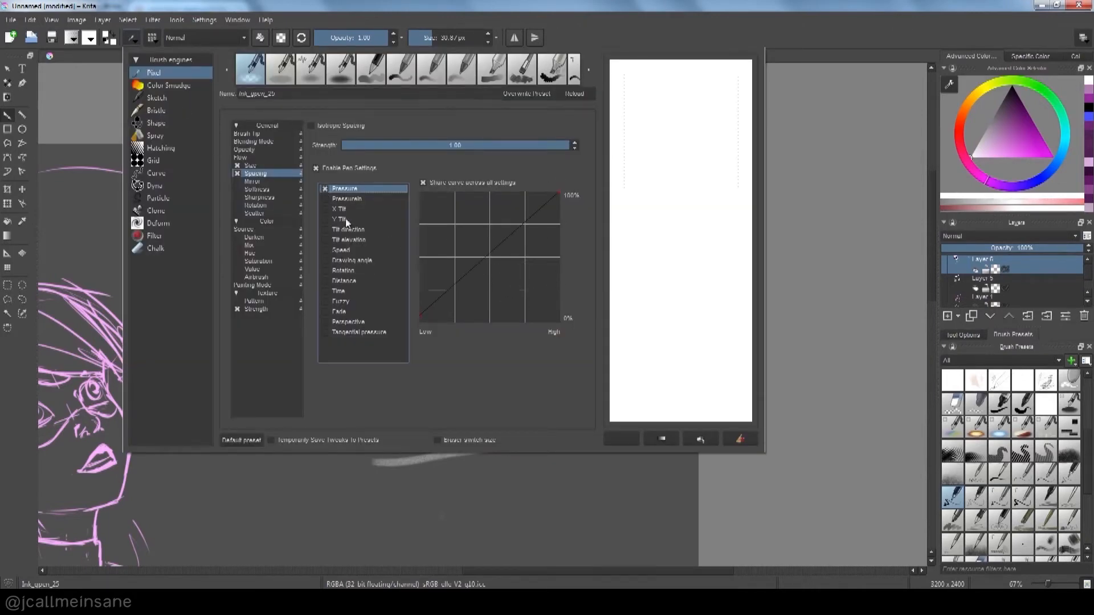
{"action": "left_click_drag", "start_coordinate": [526, 145], "coordinate": [477, 149]}
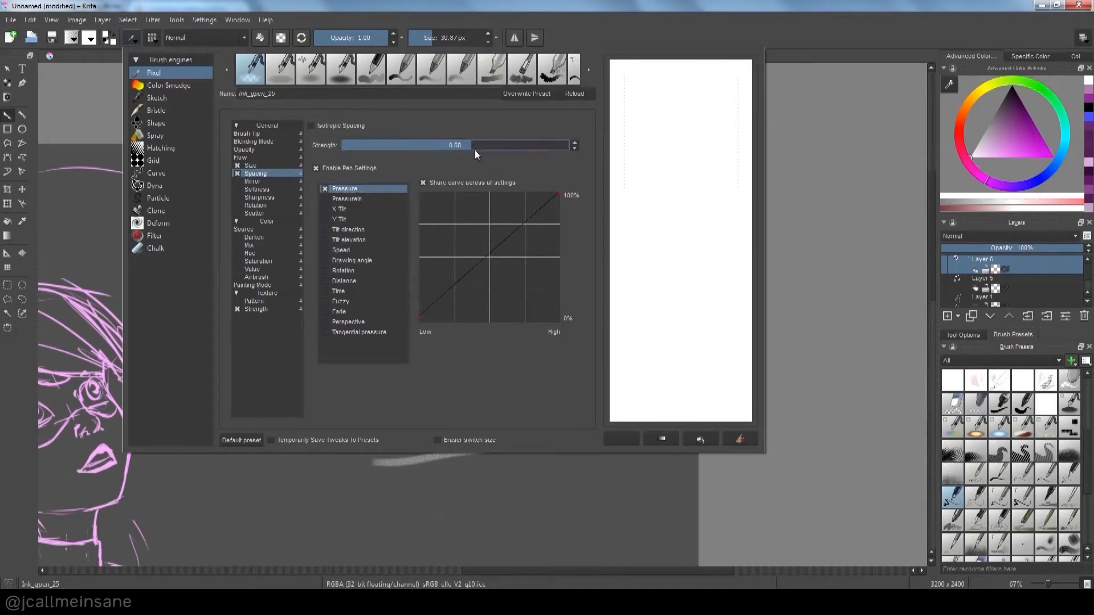
{"action": "left_click_drag", "start_coordinate": [405, 153], "coordinate": [390, 153]}
{"action": "left_click", "coordinate": [378, 490]}
Paint three long horizontal test strokes between the wavy lines and the lower stroke
{"action": "left_click_drag", "start_coordinate": [350, 381], "coordinate": [683, 372]}
{"action": "left_click_drag", "start_coordinate": [419, 411], "coordinate": [652, 399]}
{"action": "left_click_drag", "start_coordinate": [418, 342], "coordinate": [649, 339]}
Set spacing strength to 1.00 and control it by PressureIn instead of Pressure, with a flatter curve ending just below half
{"action": "left_click", "coordinate": [131, 38]}
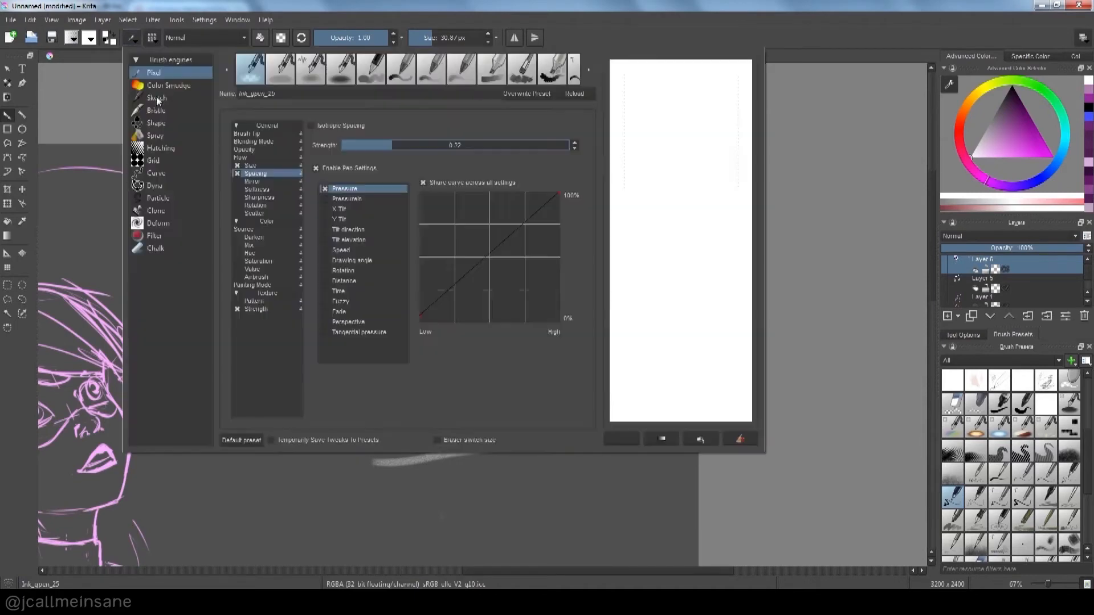
{"action": "left_click_drag", "start_coordinate": [422, 146], "coordinate": [645, 147]}
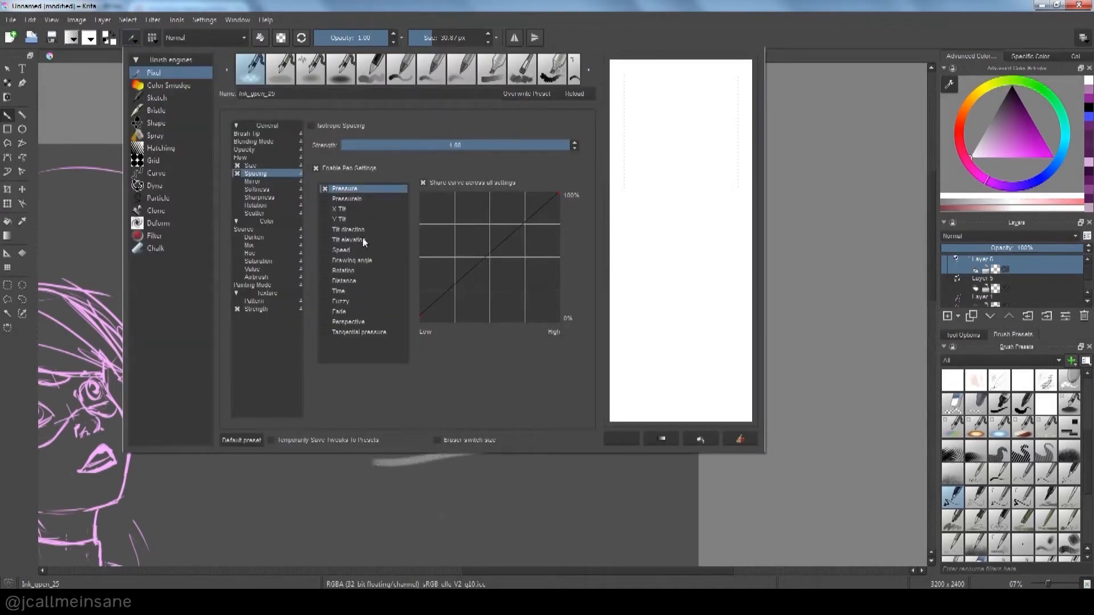
{"action": "left_click", "coordinate": [336, 199]}
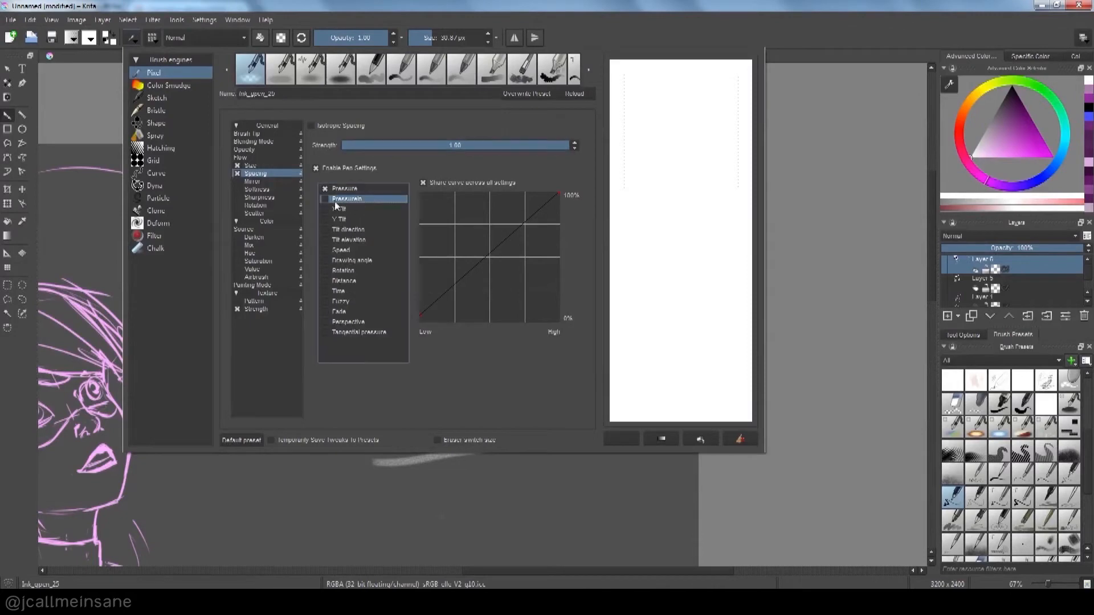
{"action": "left_click", "coordinate": [325, 189]}
{"action": "left_click_drag", "start_coordinate": [419, 315], "coordinate": [419, 289]}
{"action": "left_click_drag", "start_coordinate": [557, 194], "coordinate": [576, 265]}
{"action": "left_click", "coordinate": [800, 233]}
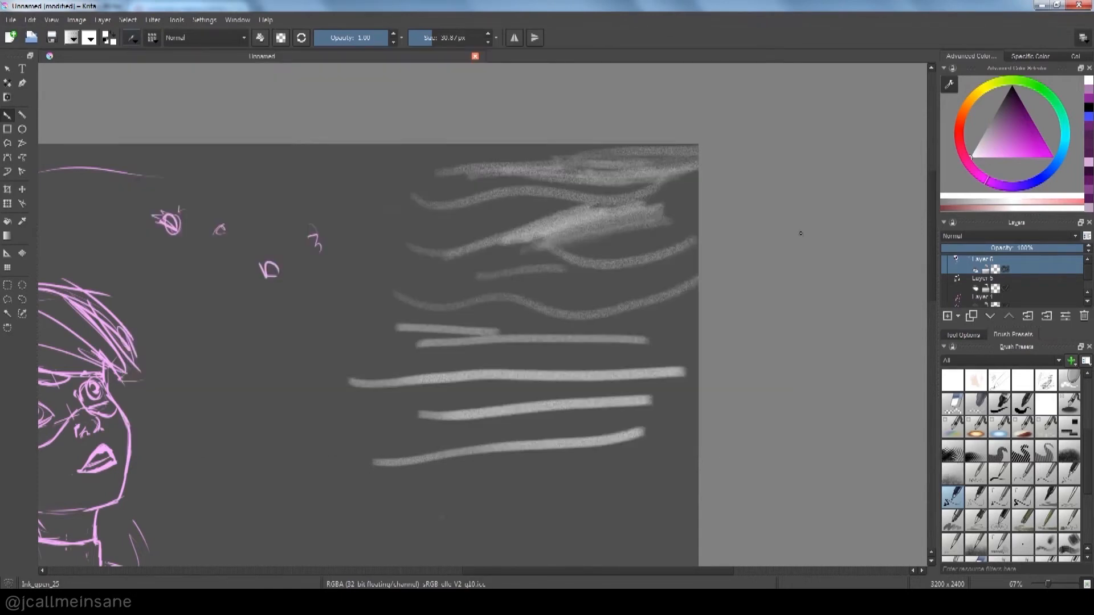
Paint one long stroke over the lowest wavy line and three more below the horizontal strokes
{"action": "left_click_drag", "start_coordinate": [385, 319], "coordinate": [695, 282]}
{"action": "left_click_drag", "start_coordinate": [412, 518], "coordinate": [630, 487]}
{"action": "left_click_drag", "start_coordinate": [422, 490], "coordinate": [650, 462]}
{"action": "left_click_drag", "start_coordinate": [441, 470], "coordinate": [639, 450]}
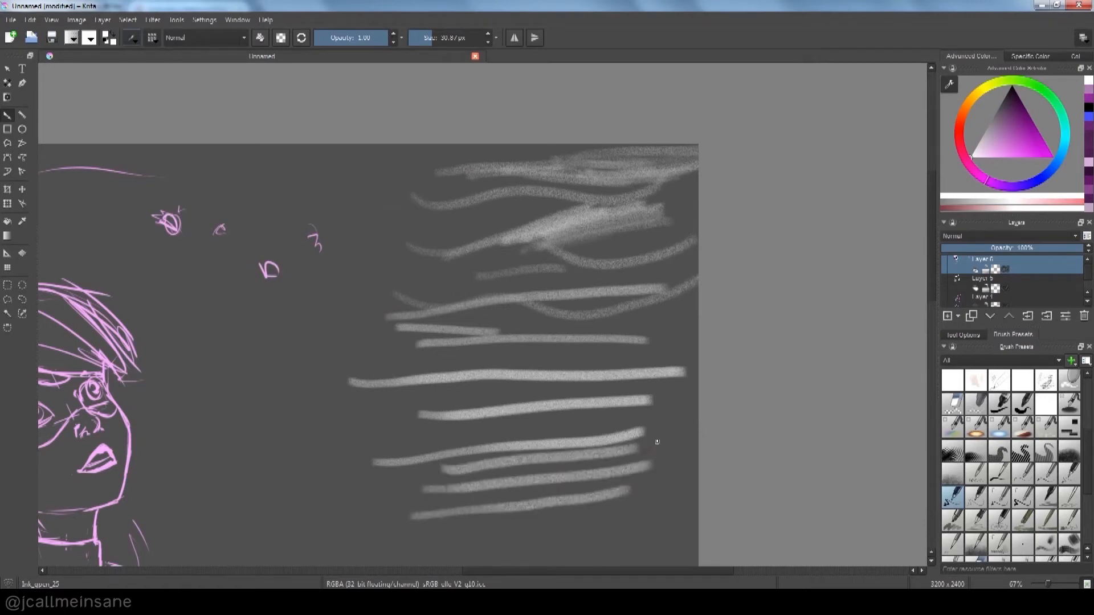
Paint overlapping strokes in the gaps between the horizontal test lines at 200% zoom
{"action": "scroll", "coordinate": [668, 423], "scroll_direction": "up", "scroll_amount": 3}
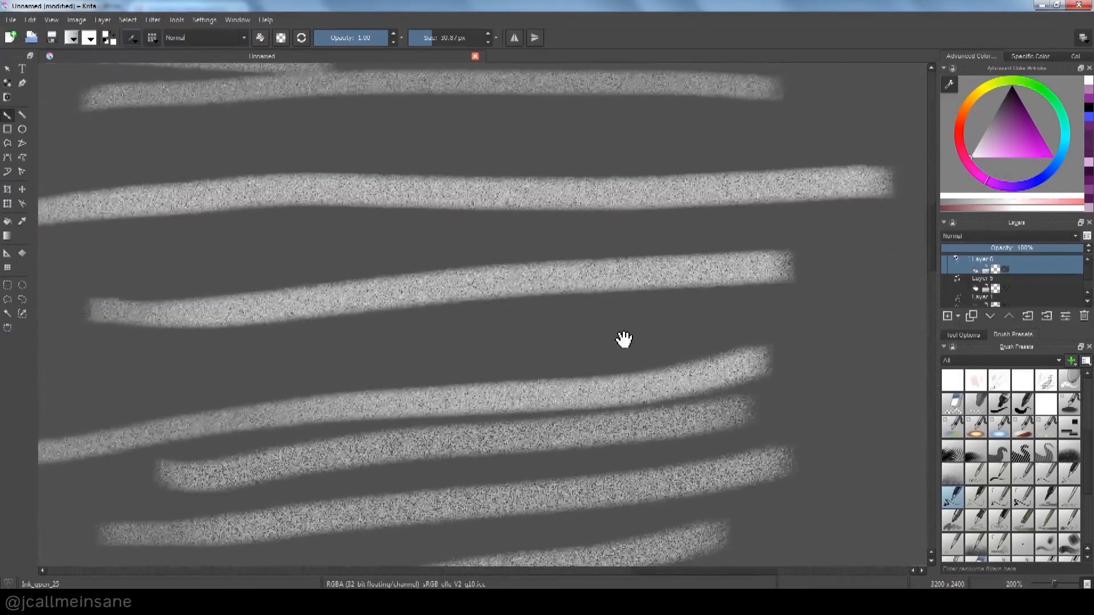
{"action": "left_click_drag", "start_coordinate": [441, 320], "coordinate": [812, 320]}
{"action": "mouse_move", "coordinate": [354, 342]}
{"action": "left_mouse_down"}
{"action": "mouse_move", "coordinate": [690, 344]}
{"action": "mouse_move", "coordinate": [430, 326]}
{"action": "mouse_move", "coordinate": [654, 288]}
{"action": "mouse_move", "coordinate": [883, 271]}
{"action": "left_mouse_up"}
{"action": "mouse_move", "coordinate": [883, 274]}
{"action": "left_mouse_down"}
{"action": "mouse_move", "coordinate": [819, 303]}
{"action": "mouse_move", "coordinate": [625, 250]}
{"action": "mouse_move", "coordinate": [649, 270]}
{"action": "left_mouse_up"}
{"action": "mouse_move", "coordinate": [453, 402]}
{"action": "left_mouse_down"}
{"action": "mouse_move", "coordinate": [733, 384]}
{"action": "mouse_move", "coordinate": [829, 365]}
{"action": "left_mouse_up"}
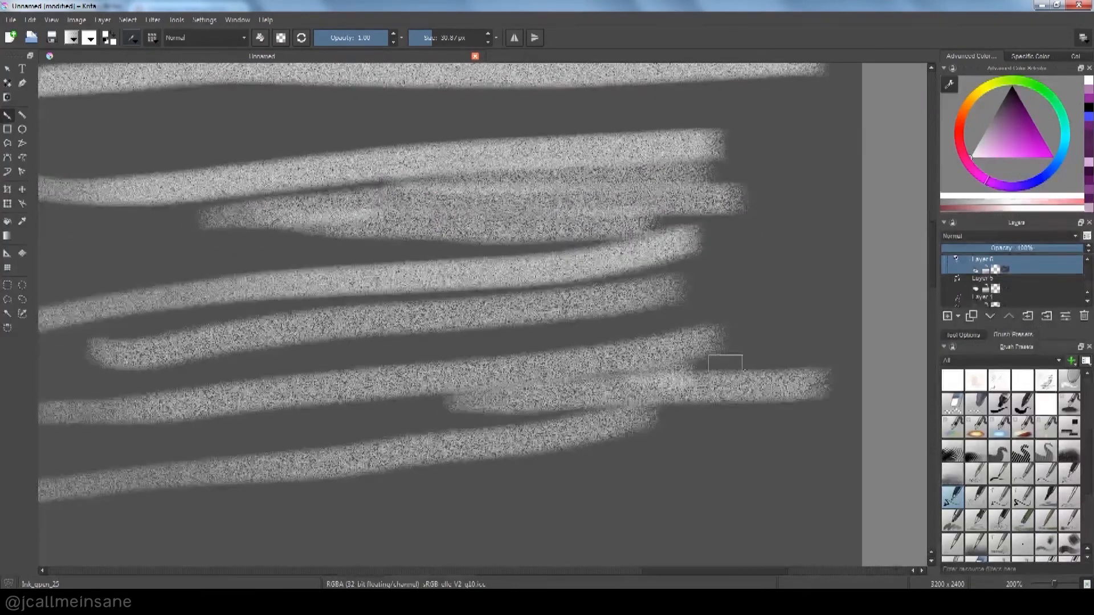
Lower the high end of the spacing curve further and paint overlapping strokes along the canvas's right edge
{"action": "left_click", "coordinate": [132, 37]}
{"action": "left_click_drag", "start_coordinate": [558, 269], "coordinate": [564, 301]}
{"action": "left_click", "coordinate": [557, 485]}
{"action": "mouse_move", "coordinate": [538, 336]}
{"action": "left_mouse_down"}
{"action": "mouse_move", "coordinate": [774, 324]}
{"action": "mouse_move", "coordinate": [826, 320]}
{"action": "left_mouse_up"}
{"action": "mouse_move", "coordinate": [693, 294]}
{"action": "left_mouse_down"}
{"action": "mouse_move", "coordinate": [843, 305]}
{"action": "mouse_move", "coordinate": [722, 268]}
{"action": "mouse_move", "coordinate": [728, 247]}
{"action": "mouse_move", "coordinate": [908, 253]}
{"action": "left_mouse_up"}
{"action": "left_click_drag", "start_coordinate": [727, 238], "coordinate": [872, 244]}
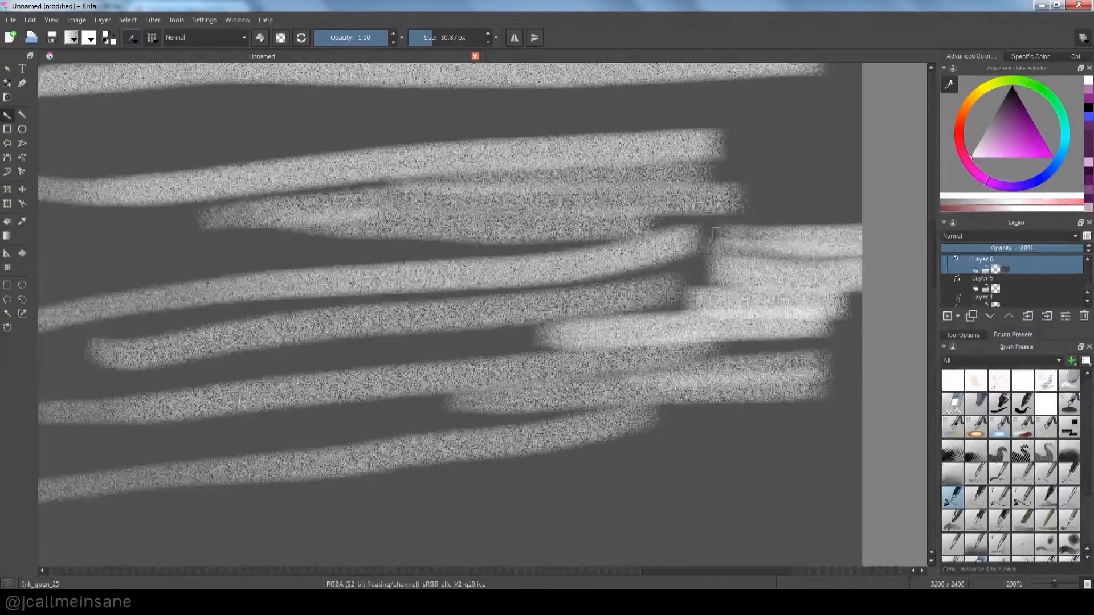
{"action": "mouse_move", "coordinate": [576, 463]}
{"action": "left_mouse_down"}
{"action": "mouse_move", "coordinate": [775, 386]}
{"action": "mouse_move", "coordinate": [681, 373]}
{"action": "mouse_move", "coordinate": [867, 359]}
{"action": "mouse_move", "coordinate": [702, 351]}
{"action": "mouse_move", "coordinate": [871, 349]}
{"action": "left_mouse_up"}
{"action": "left_click_drag", "start_coordinate": [631, 374], "coordinate": [627, 396]}
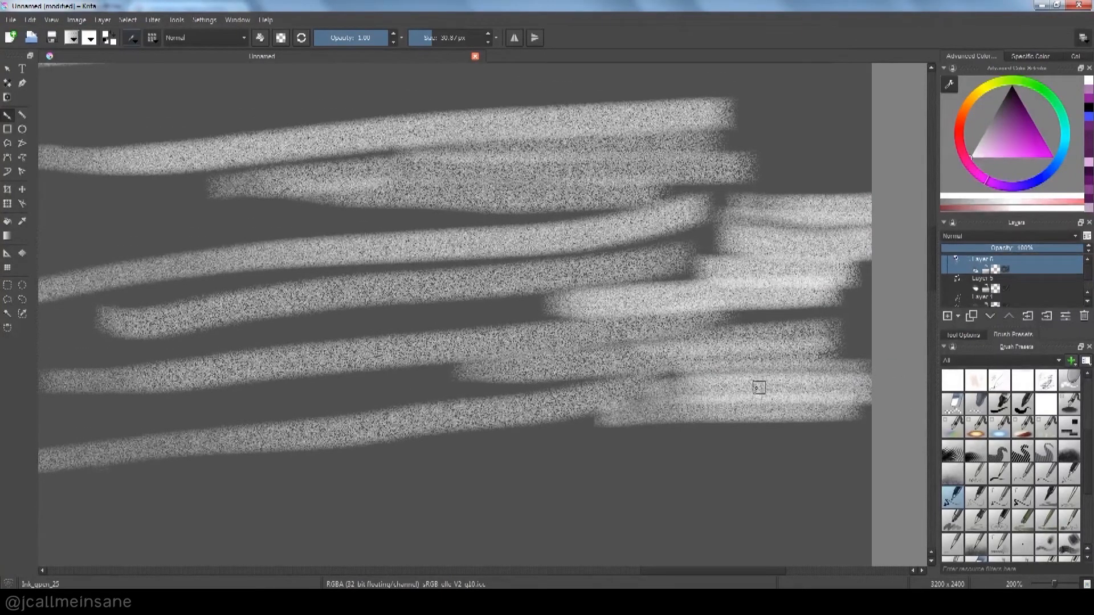
Lower the low end of the spacing curve to 0% and paint two short horizontal strokes below the others
{"action": "left_click", "coordinate": [140, 36]}
{"action": "left_click_drag", "start_coordinate": [422, 289], "coordinate": [422, 319]}
{"action": "left_click", "coordinate": [471, 506]}
{"action": "left_click_drag", "start_coordinate": [444, 505], "coordinate": [820, 502]}
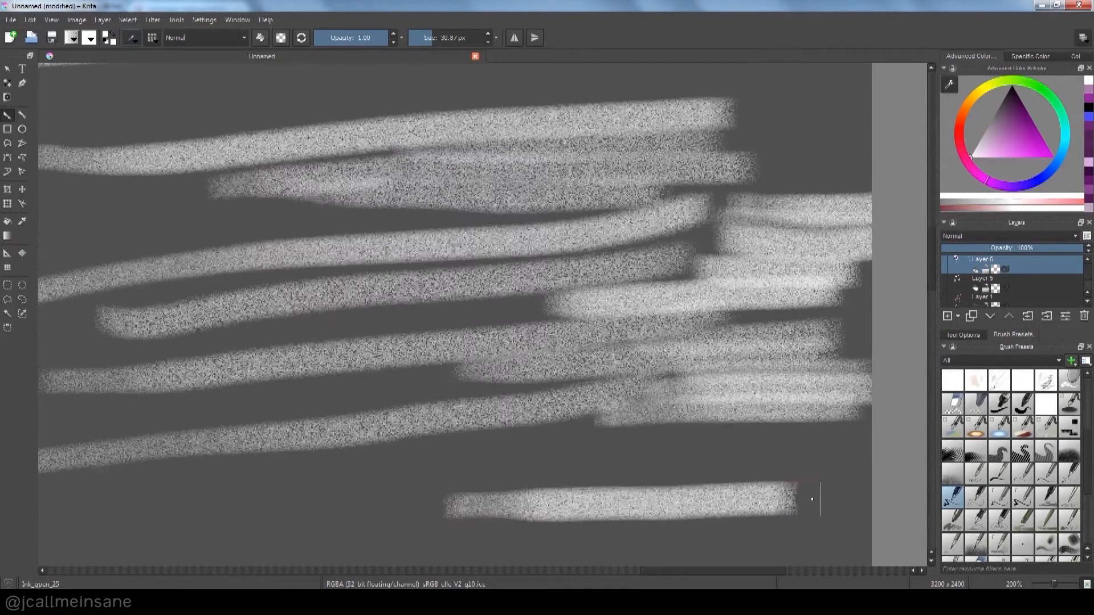
{"action": "left_click_drag", "start_coordinate": [555, 462], "coordinate": [810, 465]}
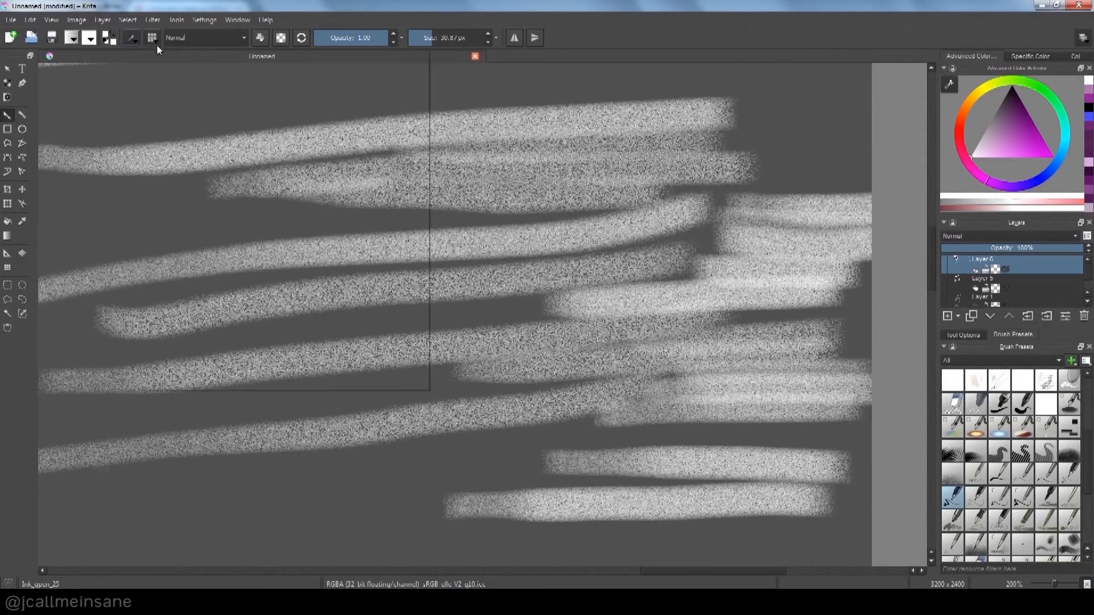
Raise the low end of the shared spacing curve to 100% and paint a horizontal stroke joining the upper of the two lowest lines
{"action": "left_click", "coordinate": [152, 38]}
{"action": "left_click", "coordinate": [132, 37]}
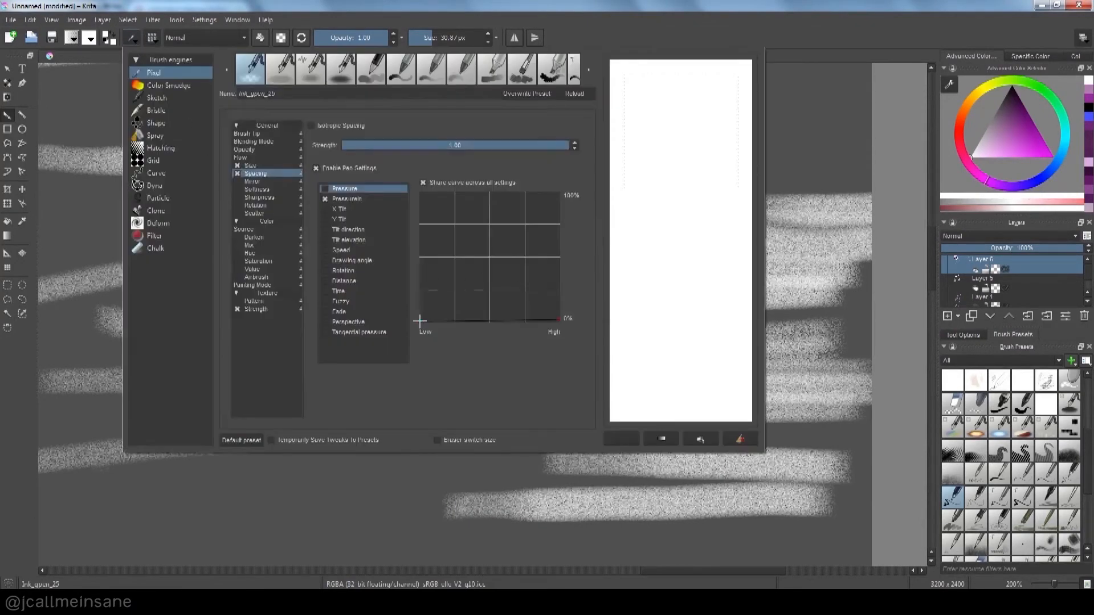
{"action": "left_click_drag", "start_coordinate": [420, 318], "coordinate": [414, 185]}
{"action": "left_click", "coordinate": [540, 458]}
{"action": "left_click_drag", "start_coordinate": [321, 470], "coordinate": [587, 460]}
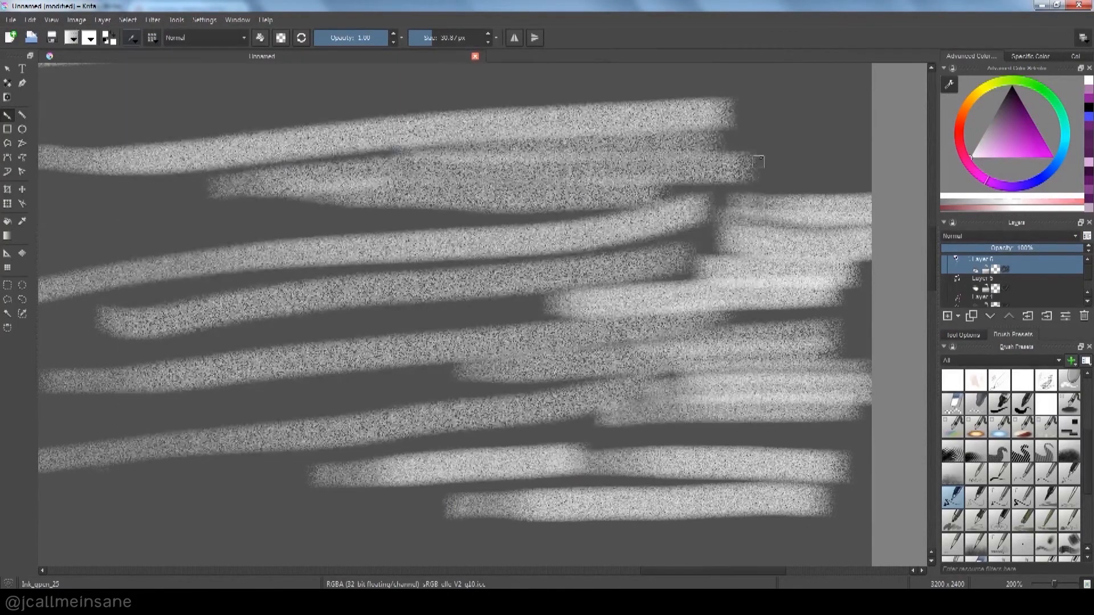
Stop sharing the spacing curve, then set PressureIn's high end to 100% and flatten its low part at about 25%
{"action": "left_click", "coordinate": [132, 38]}
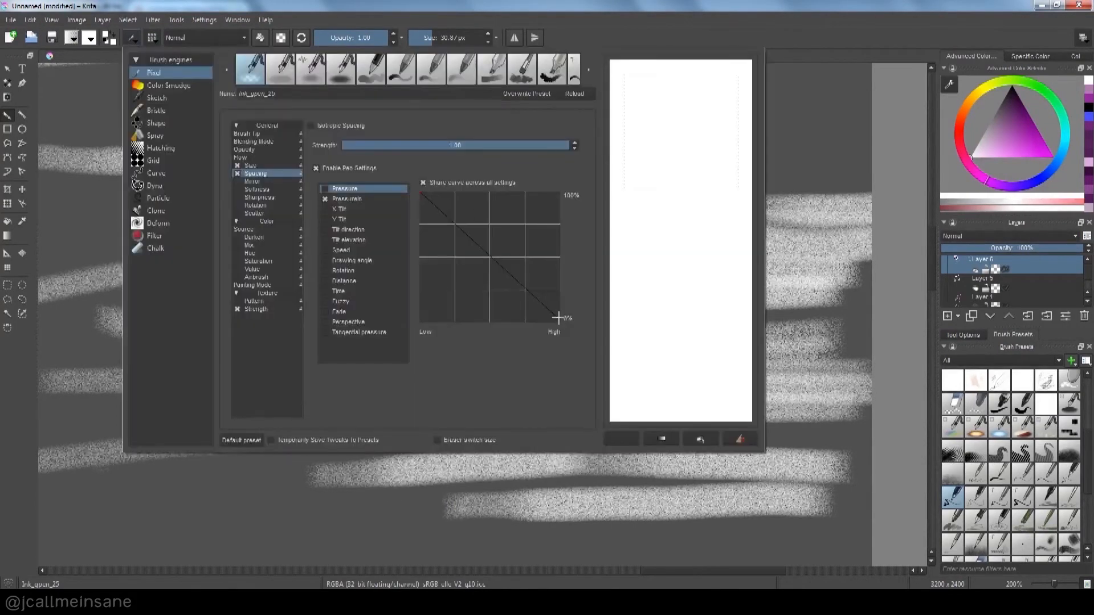
{"action": "left_click", "coordinate": [382, 200]}
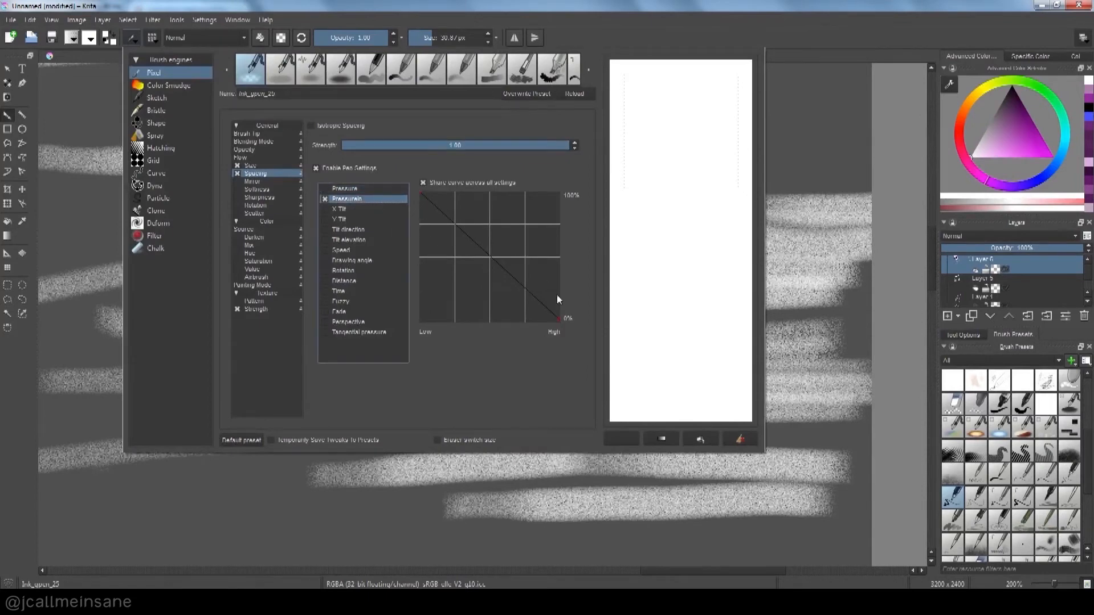
{"action": "left_click_drag", "start_coordinate": [557, 318], "coordinate": [561, 208]}
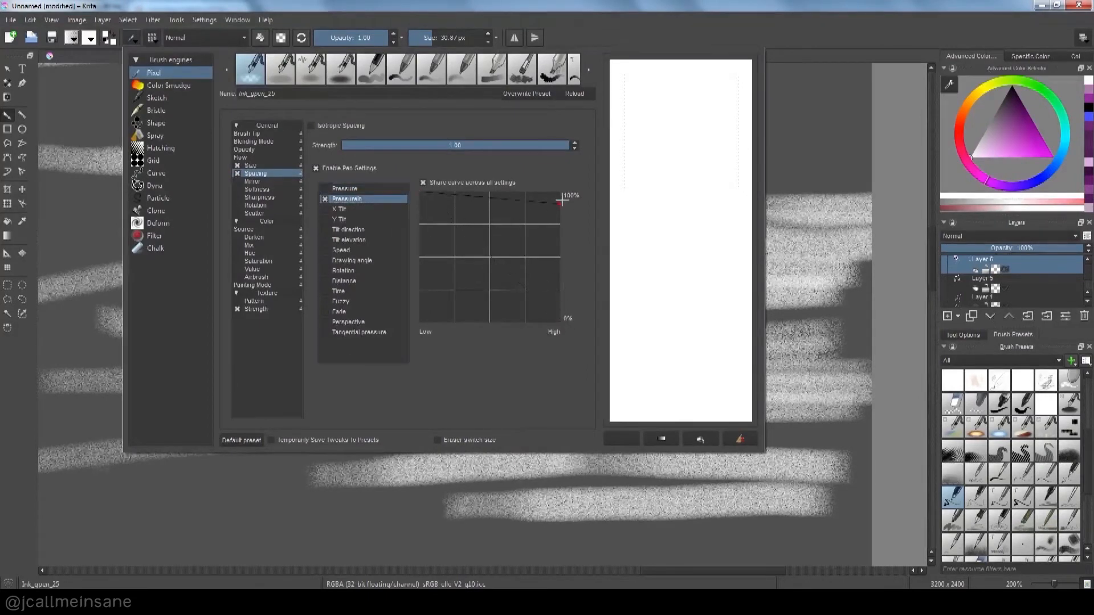
{"action": "mouse_move", "coordinate": [423, 194]}
{"action": "left_mouse_down"}
{"action": "mouse_move", "coordinate": [422, 224]}
{"action": "mouse_move", "coordinate": [461, 268]}
{"action": "mouse_move", "coordinate": [466, 291]}
{"action": "left_mouse_up"}
Paint horizontal test strokes near the canvas's right edge and in the gaps above and below the long bright line
{"action": "left_click", "coordinate": [781, 164]}
{"action": "left_click_drag", "start_coordinate": [701, 158], "coordinate": [857, 166]}
{"action": "left_click_drag", "start_coordinate": [772, 152], "coordinate": [750, 258]}
{"action": "left_click_drag", "start_coordinate": [393, 191], "coordinate": [826, 189]}
{"action": "mouse_move", "coordinate": [225, 173]}
{"action": "left_mouse_down"}
{"action": "mouse_move", "coordinate": [530, 159]}
{"action": "mouse_move", "coordinate": [526, 235]}
{"action": "mouse_move", "coordinate": [543, 252]}
{"action": "left_mouse_up"}
{"action": "left_click_drag", "start_coordinate": [381, 194], "coordinate": [826, 192]}
{"action": "left_click_drag", "start_coordinate": [424, 172], "coordinate": [815, 170]}
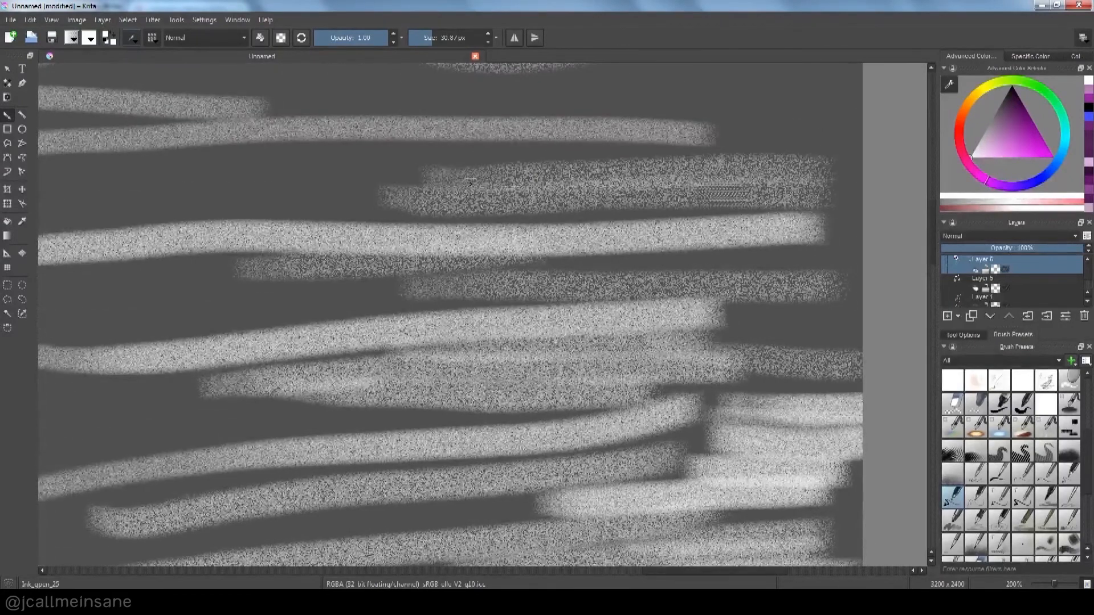
Paint overlapping strokes extending the speckled band leftward above the long bright line, and inspect their texture at 400% zoom
{"action": "left_click_drag", "start_coordinate": [485, 202], "coordinate": [556, 210]}
{"action": "left_click_drag", "start_coordinate": [469, 169], "coordinate": [717, 160]}
{"action": "left_click_drag", "start_coordinate": [383, 185], "coordinate": [537, 187]}
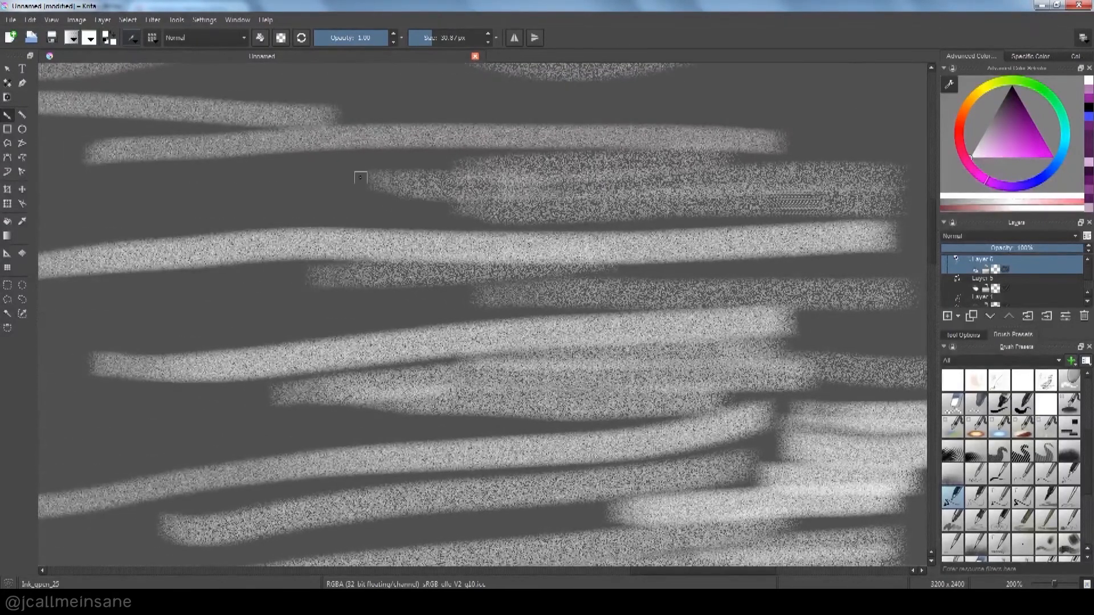
{"action": "left_click_drag", "start_coordinate": [294, 174], "coordinate": [506, 163]}
{"action": "left_click_drag", "start_coordinate": [218, 197], "coordinate": [504, 201]}
{"action": "left_click_drag", "start_coordinate": [358, 212], "coordinate": [352, 216]}
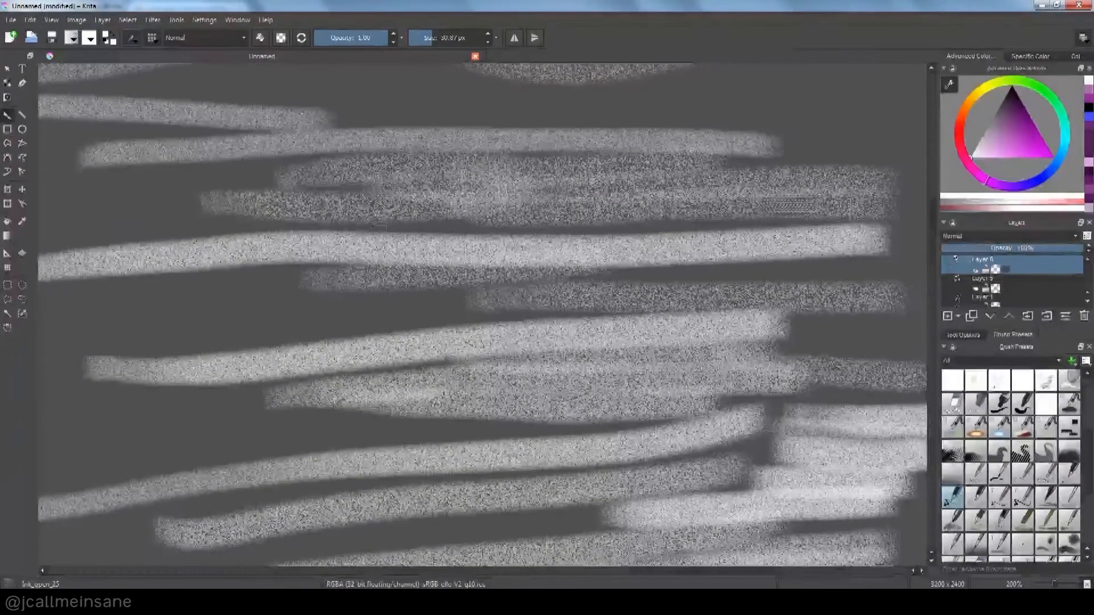
{"action": "scroll", "coordinate": [385, 227], "scroll_direction": "up", "scroll_amount": 2}
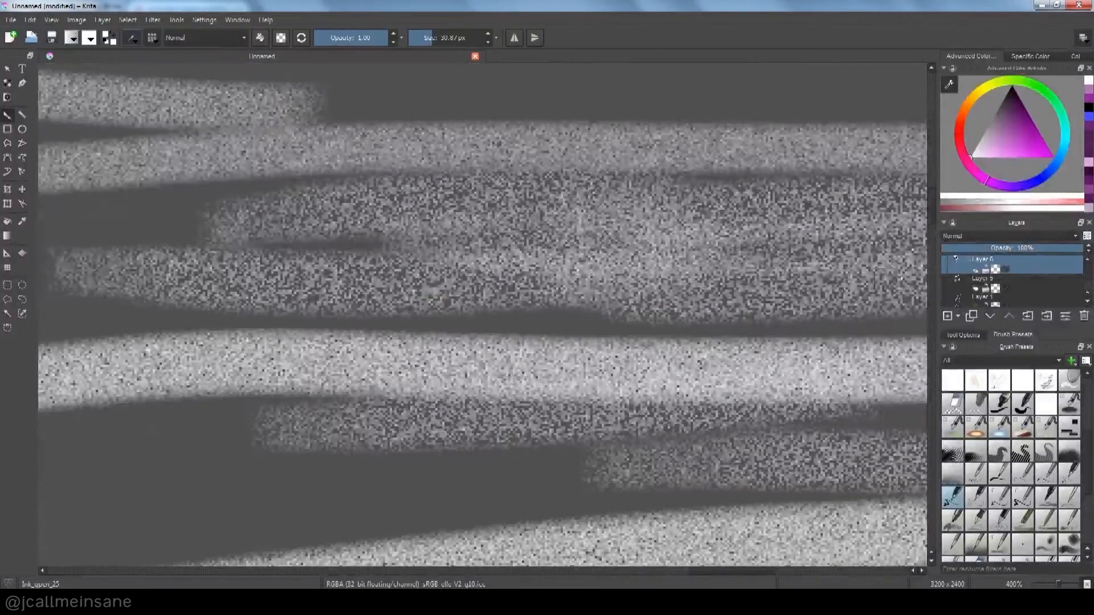
Name the brush preset TutorialBrush and save it as a new preset
{"action": "left_click", "coordinate": [138, 42]}
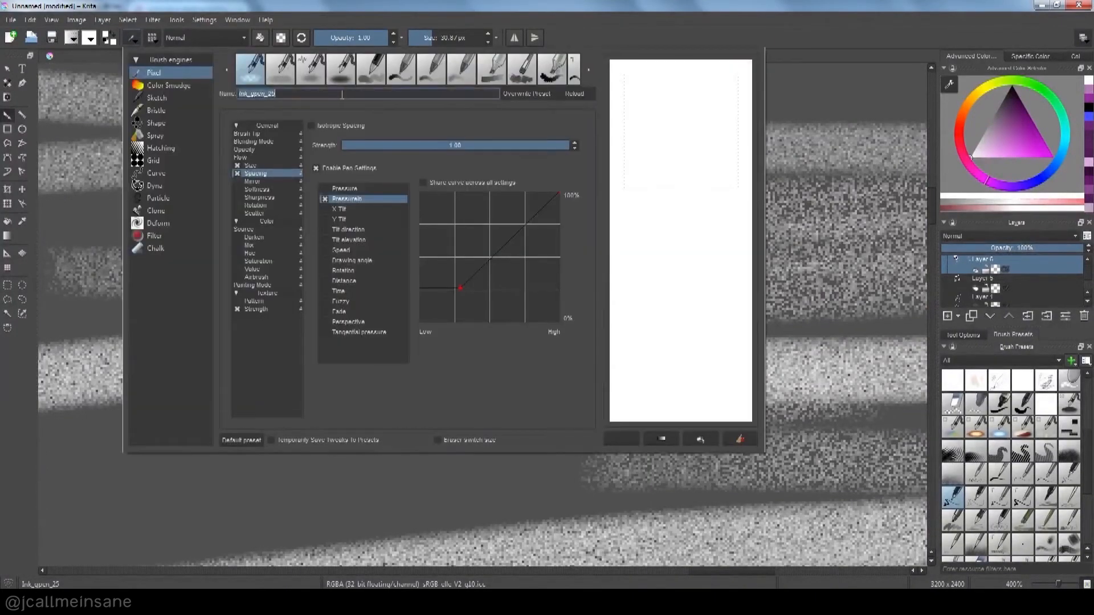
{"action": "type", "text": "Tutorial8"}
{"action": "type", "text": "rush"}
{"action": "left_click", "coordinate": [531, 95]}
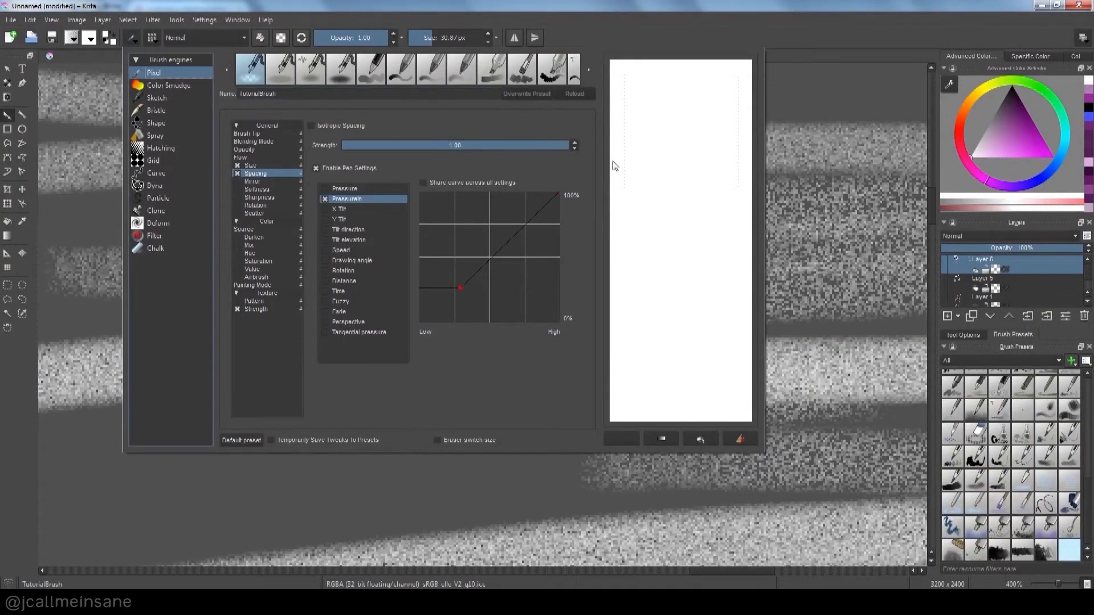
Switch to the custom pen preset at 24 px and choose a dark purple painting colour
{"action": "left_click", "coordinate": [1088, 527]}
{"action": "left_click_drag", "start_coordinate": [1089, 502], "coordinate": [1089, 421]}
{"action": "left_click", "coordinate": [1070, 448]}
{"action": "left_click", "coordinate": [1016, 113]}
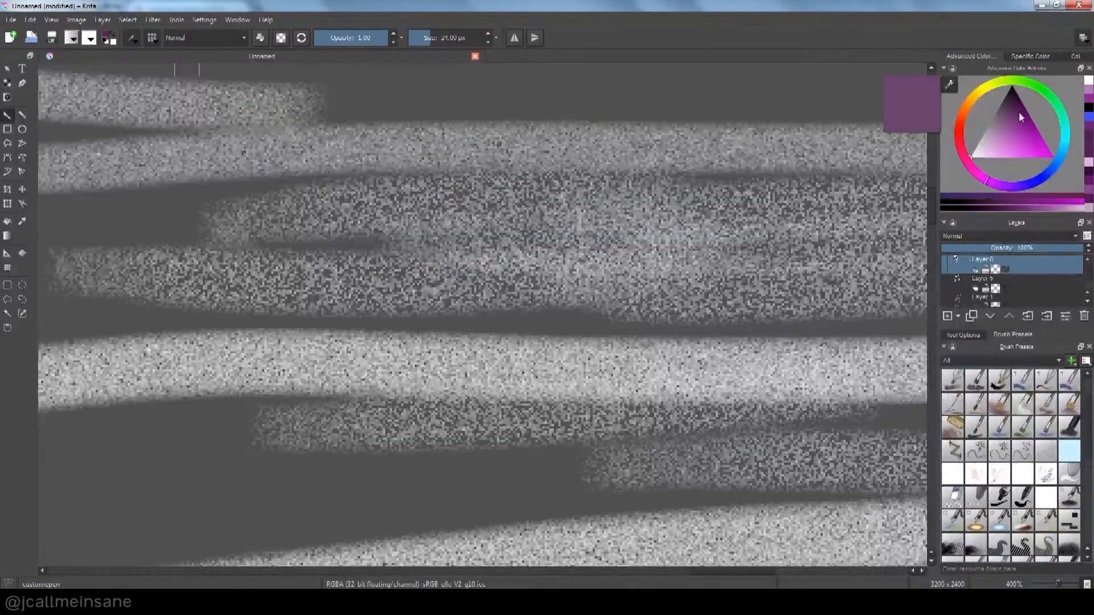
Circle one spot on the long bright line and one on the speckled band in purple, undoing the stray extra mark
{"action": "mouse_move", "coordinate": [260, 370]}
{"action": "left_mouse_down"}
{"action": "mouse_move", "coordinate": [273, 373]}
{"action": "mouse_move", "coordinate": [258, 389]}
{"action": "left_mouse_up"}
{"action": "left_click_drag", "start_coordinate": [489, 385], "coordinate": [406, 385]}
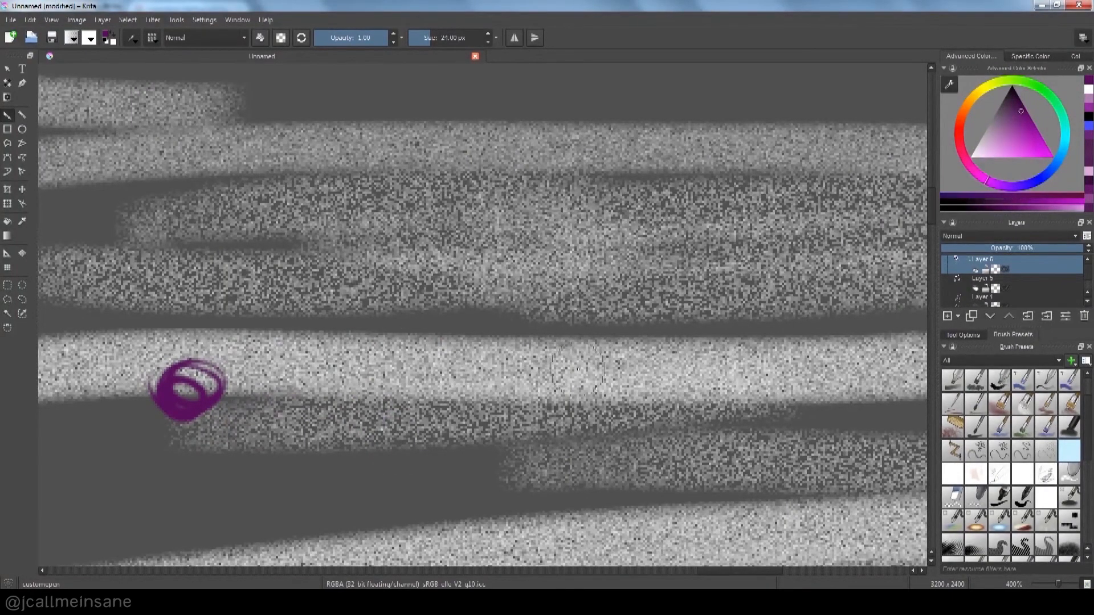
{"action": "mouse_move", "coordinate": [569, 170]}
{"action": "left_mouse_down"}
{"action": "mouse_move", "coordinate": [579, 210]}
{"action": "mouse_move", "coordinate": [596, 168]}
{"action": "mouse_move", "coordinate": [602, 196]}
{"action": "left_mouse_up"}
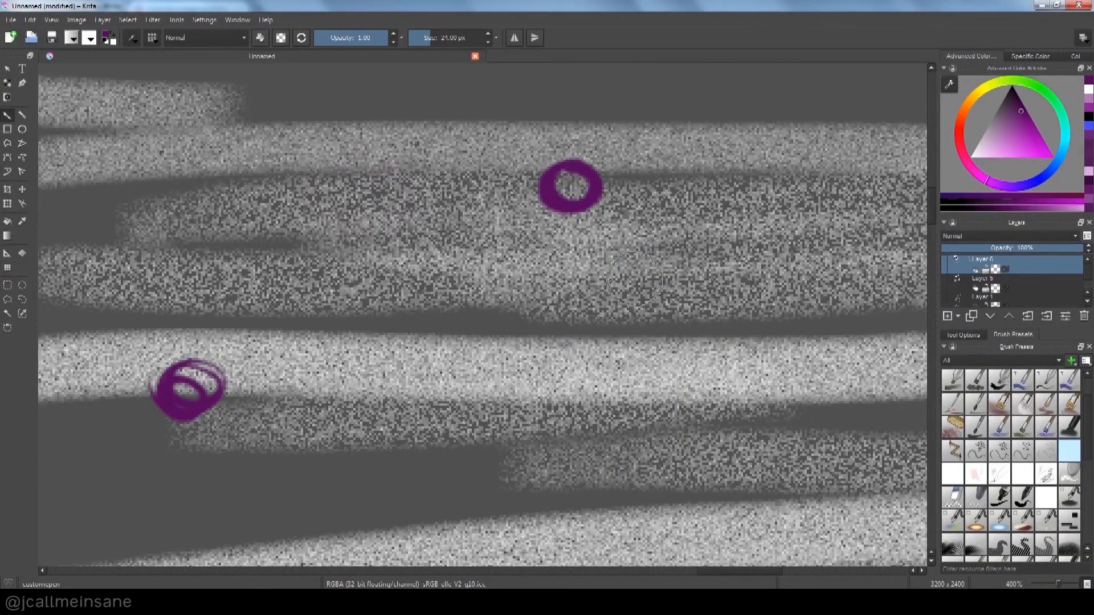
{"action": "left_click_drag", "start_coordinate": [642, 107], "coordinate": [661, 109]}
{"action": "key", "text": "ctrl+z"}
Compare the grain of the speckled band with the bright line around the purple circles, up close and at 100% zoom
{"action": "mouse_move", "coordinate": [561, 285]}
{"action": "left_mouse_down"}
{"action": "mouse_move", "coordinate": [535, 308]}
{"action": "mouse_move", "coordinate": [415, 319]}
{"action": "left_mouse_up"}
{"action": "mouse_move", "coordinate": [595, 314]}
{"action": "left_mouse_down"}
{"action": "mouse_move", "coordinate": [495, 298]}
{"action": "mouse_move", "coordinate": [440, 331]}
{"action": "left_mouse_up"}
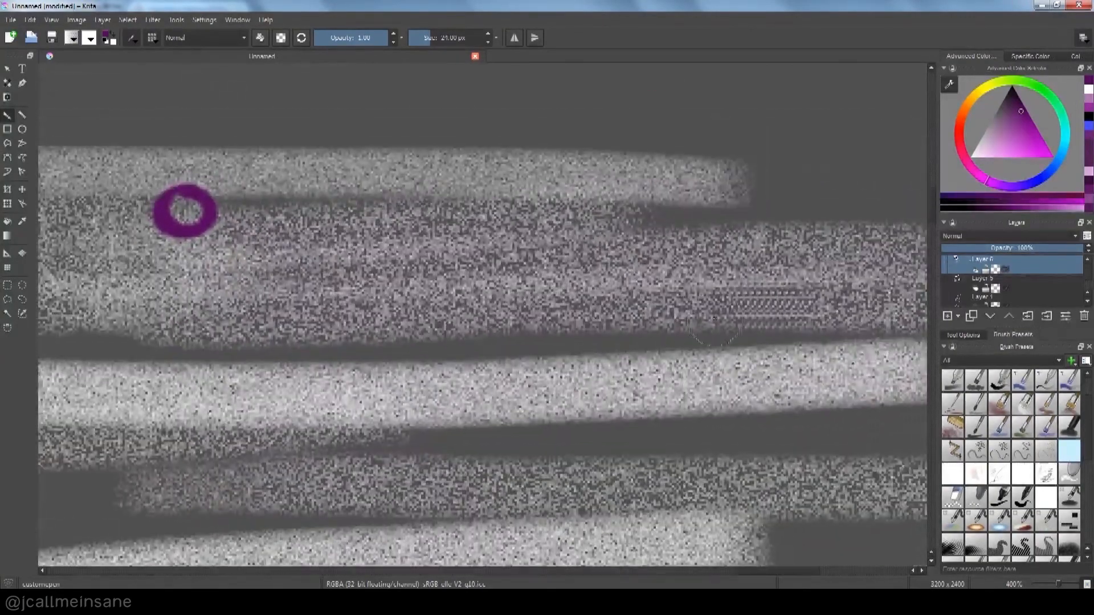
{"action": "left_click_drag", "start_coordinate": [524, 313], "coordinate": [720, 319]}
{"action": "mouse_move", "coordinate": [447, 337]}
{"action": "left_mouse_down"}
{"action": "mouse_move", "coordinate": [733, 301]}
{"action": "mouse_move", "coordinate": [777, 338]}
{"action": "left_mouse_up"}
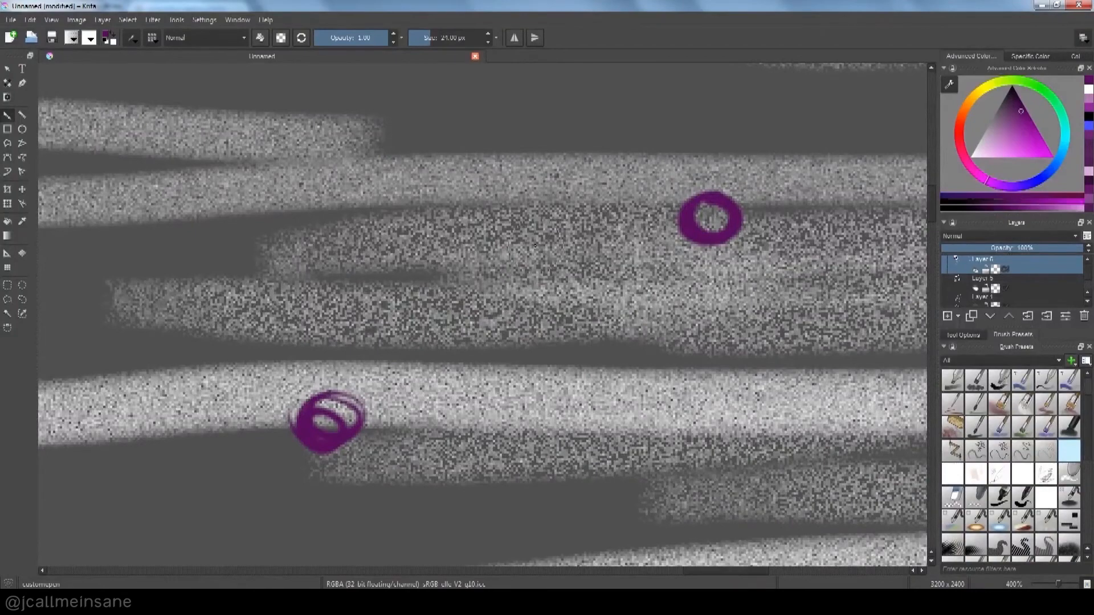
{"action": "scroll", "coordinate": [535, 246], "scroll_direction": "down", "scroll_amount": 1}
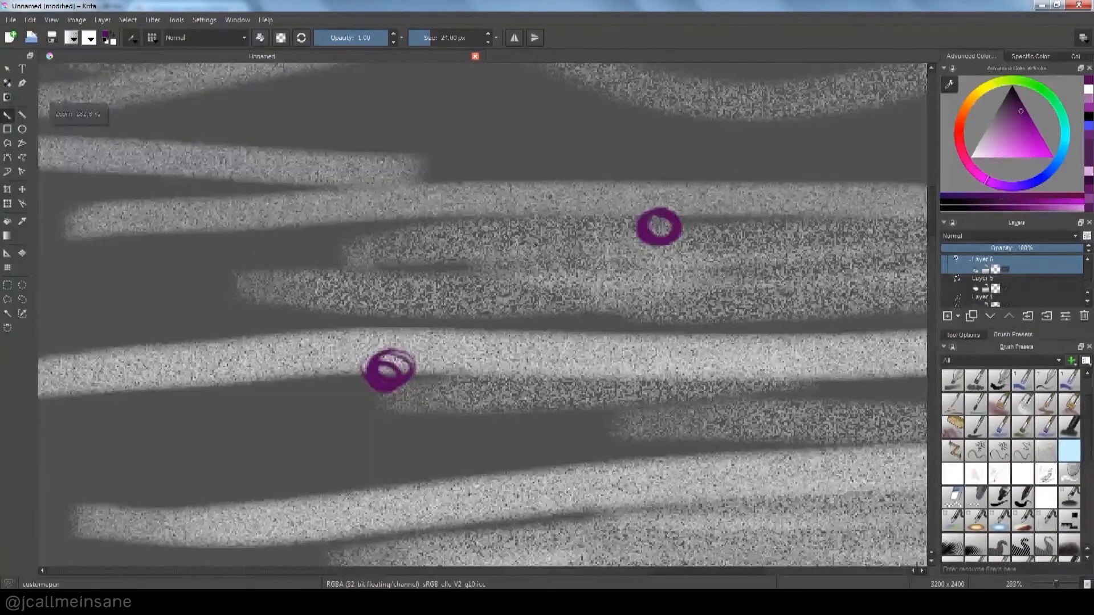
{"action": "scroll", "coordinate": [634, 363], "scroll_direction": "down", "scroll_amount": 1}
{"action": "left_click_drag", "start_coordinate": [636, 394], "coordinate": [511, 371]}
{"action": "scroll", "coordinate": [518, 361], "scroll_direction": "down", "scroll_amount": 2}
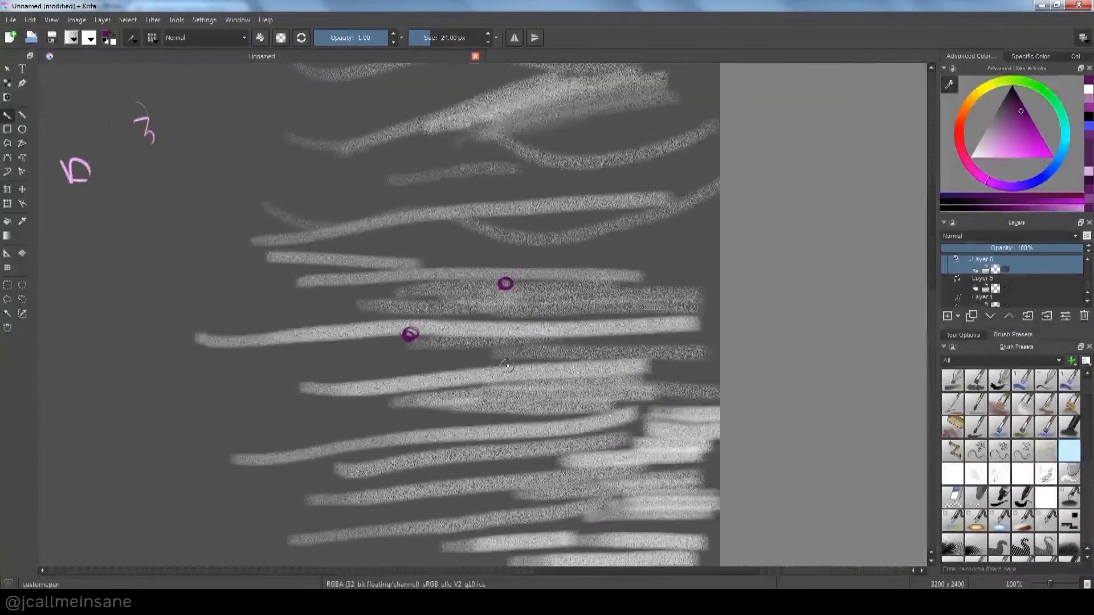
Select the TutorialBrush preset for painting on the empty canvas area below the test strokes
{"action": "left_click_drag", "start_coordinate": [627, 398], "coordinate": [639, 304]}
{"action": "mouse_move", "coordinate": [647, 403]}
{"action": "left_mouse_down"}
{"action": "mouse_move", "coordinate": [665, 204]}
{"action": "mouse_move", "coordinate": [648, 328]}
{"action": "mouse_move", "coordinate": [638, 285]}
{"action": "left_mouse_up"}
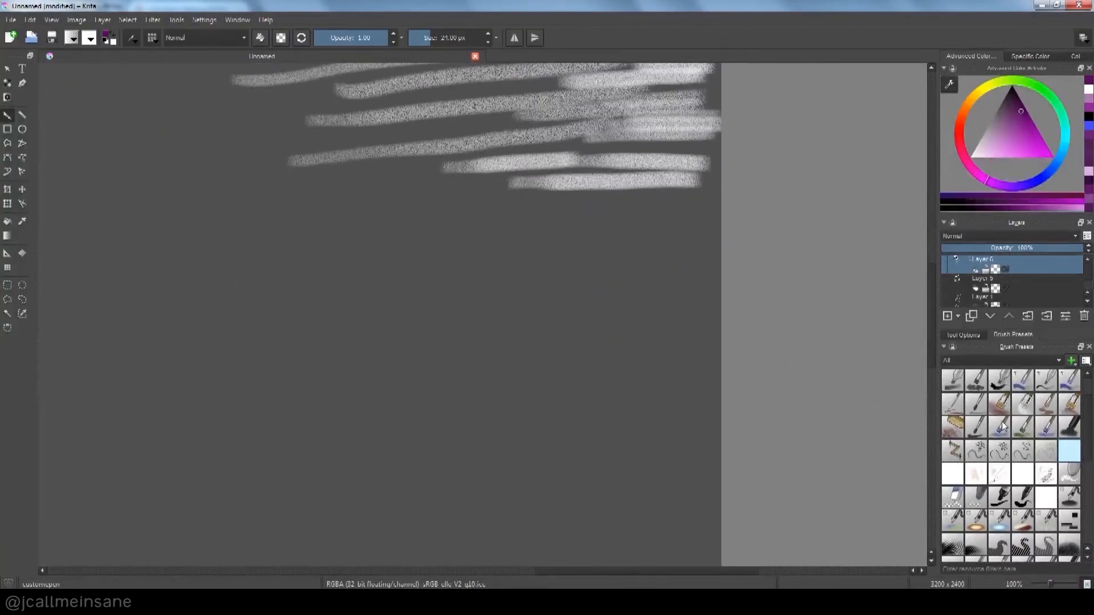
{"action": "scroll", "coordinate": [1089, 541], "scroll_direction": "down", "scroll_amount": 5}
{"action": "left_click", "coordinate": [1071, 550]}
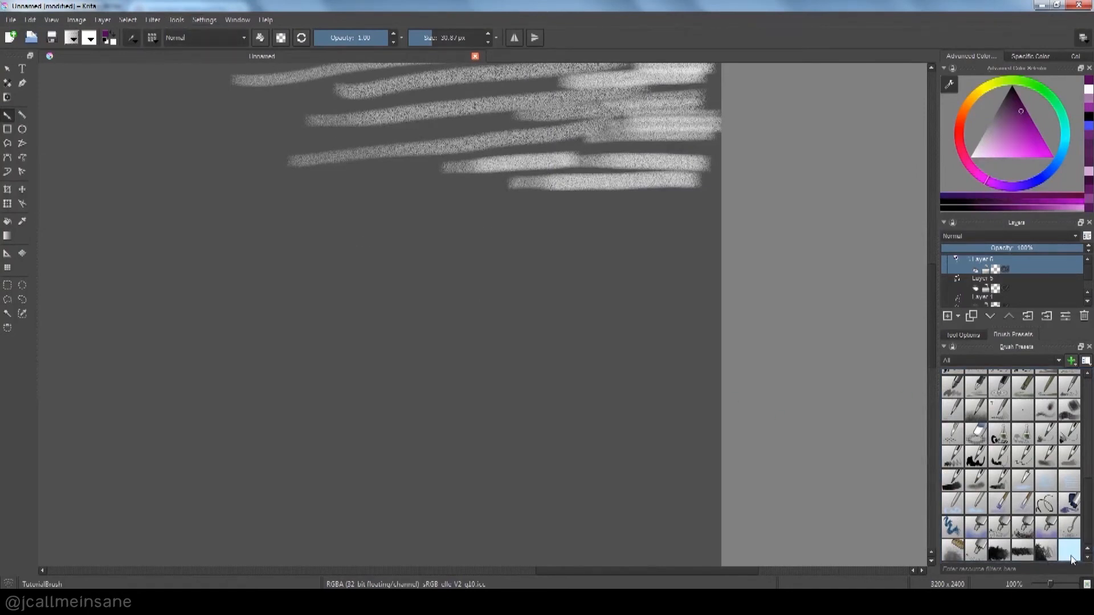
{"action": "left_click_drag", "start_coordinate": [1091, 543], "coordinate": [1090, 560]}
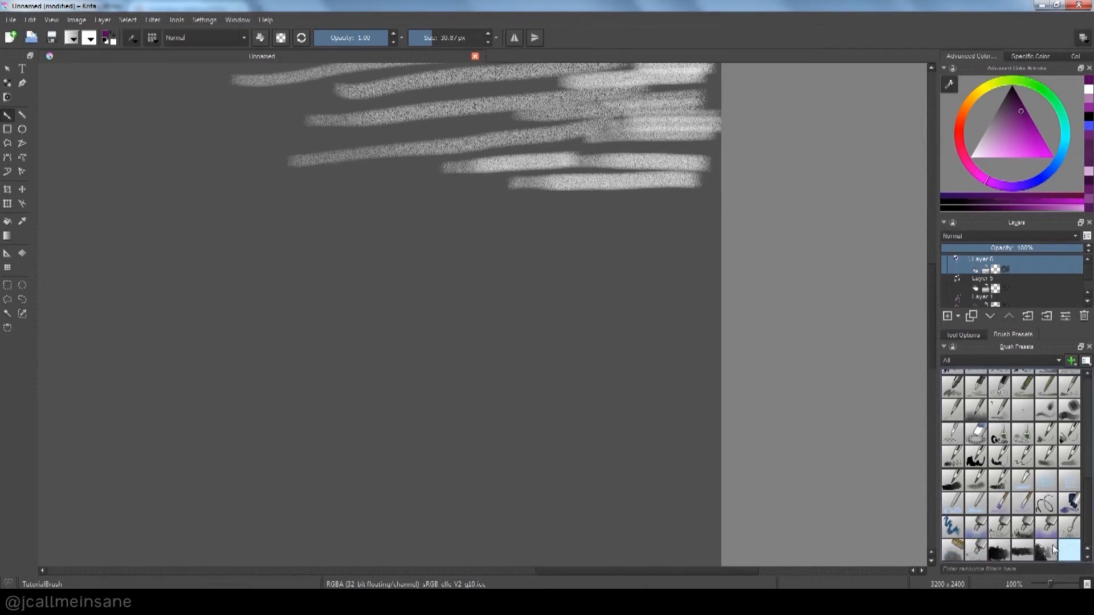
Make Pressure the spacing sensor in place of PressureIn and turn the Spacing option off
{"action": "left_click", "coordinate": [134, 39]}
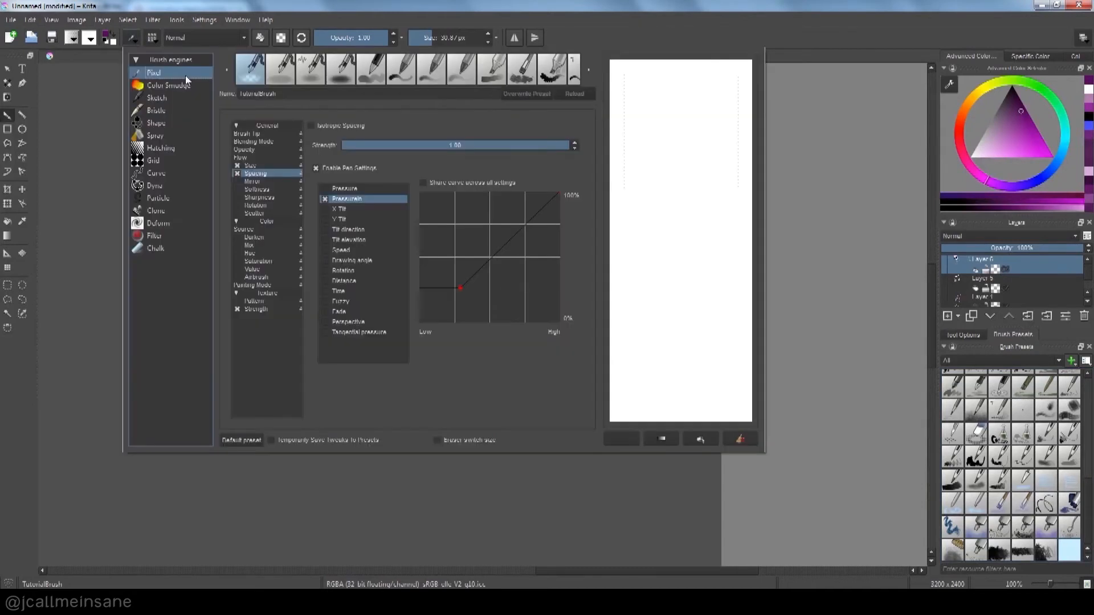
{"action": "mouse_move", "coordinate": [459, 286]}
{"action": "left_mouse_down"}
{"action": "mouse_move", "coordinate": [460, 271]}
{"action": "mouse_move", "coordinate": [420, 321]}
{"action": "left_mouse_up"}
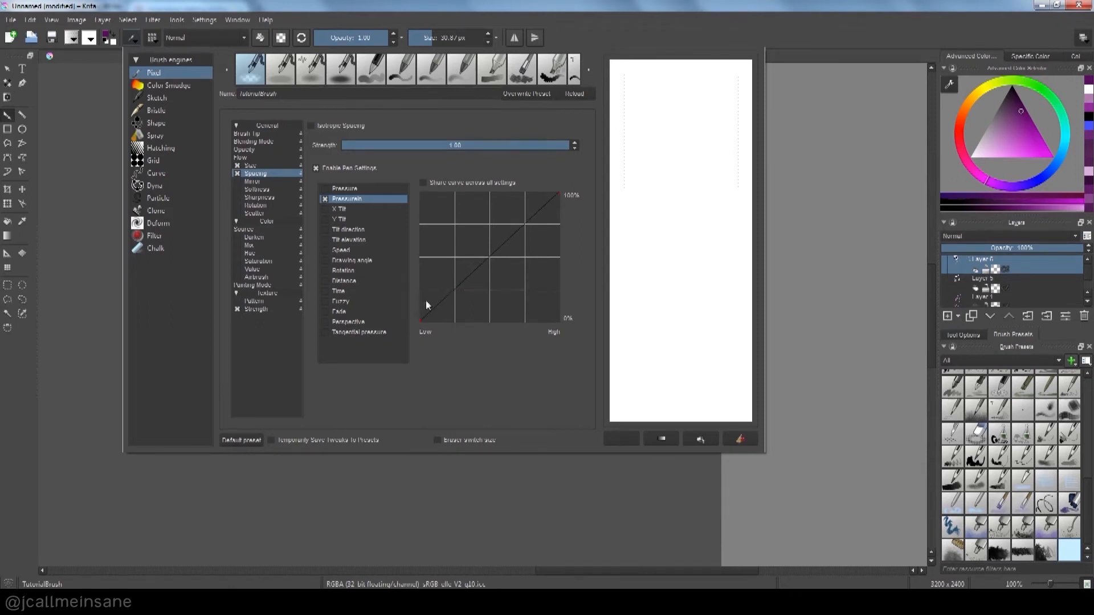
{"action": "left_click", "coordinate": [326, 190]}
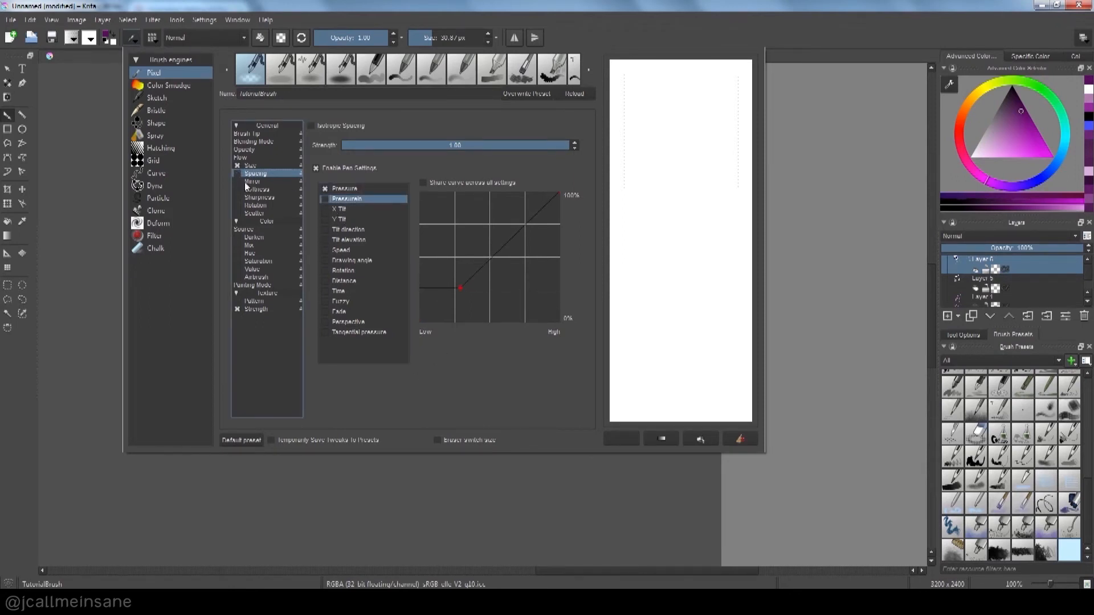
Enable Rotation for the brush, driven by PressureIn, X Tilt and Y Tilt instead of Pressure
{"action": "left_click", "coordinate": [262, 184]}
{"action": "left_click", "coordinate": [266, 190]}
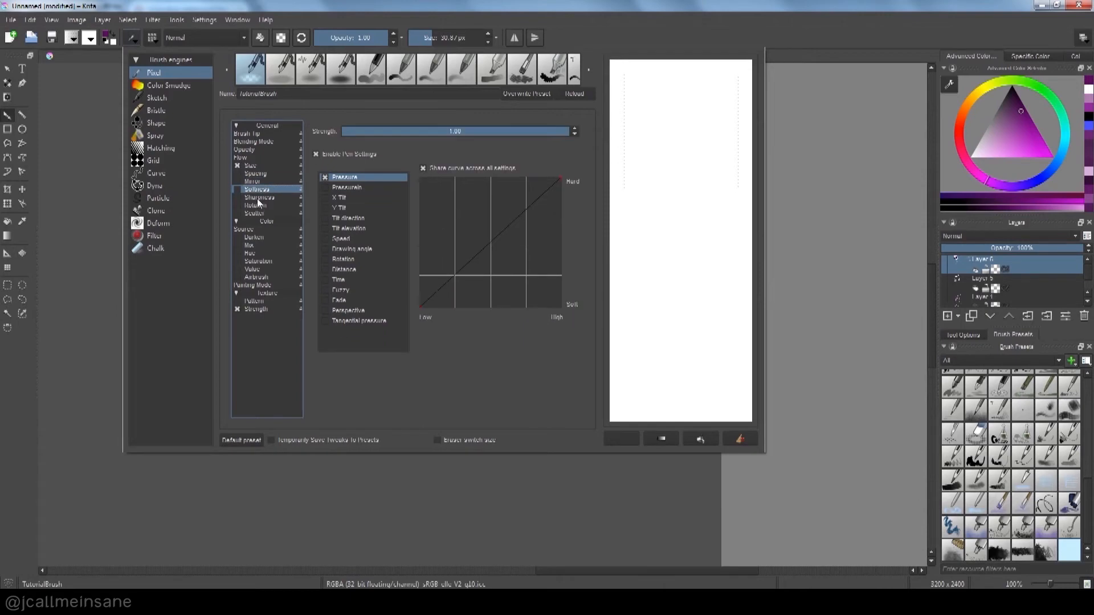
{"action": "left_click", "coordinate": [265, 206]}
{"action": "left_click", "coordinate": [325, 177]}
{"action": "left_click", "coordinate": [327, 186]}
{"action": "left_click", "coordinate": [326, 178]}
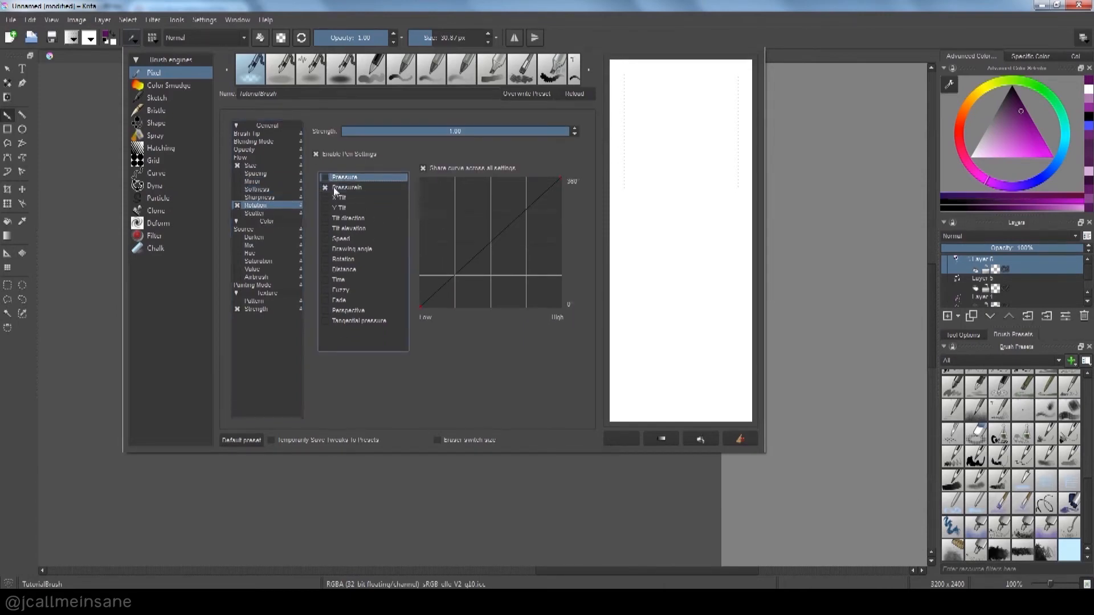
{"action": "left_click", "coordinate": [328, 198]}
{"action": "left_click", "coordinate": [327, 208]}
Shape the shared rotation curve into a wave with a raised middle, a dip near the high side and a lowered high end
{"action": "left_click", "coordinate": [335, 192]}
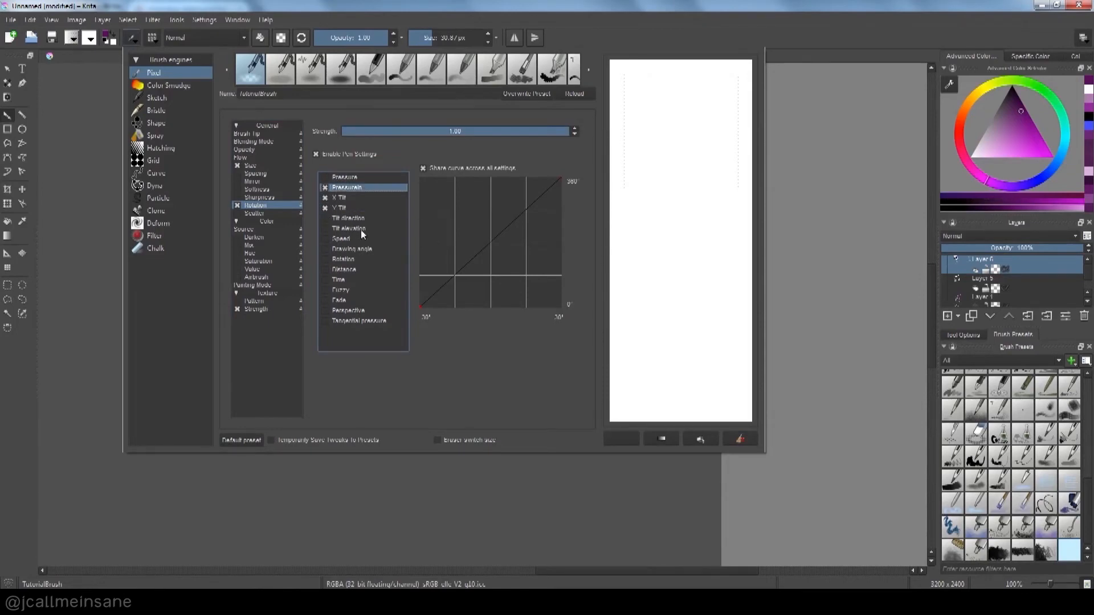
{"action": "left_click", "coordinate": [358, 207]}
{"action": "left_click", "coordinate": [360, 188]}
{"action": "left_click_drag", "start_coordinate": [518, 227], "coordinate": [515, 262]}
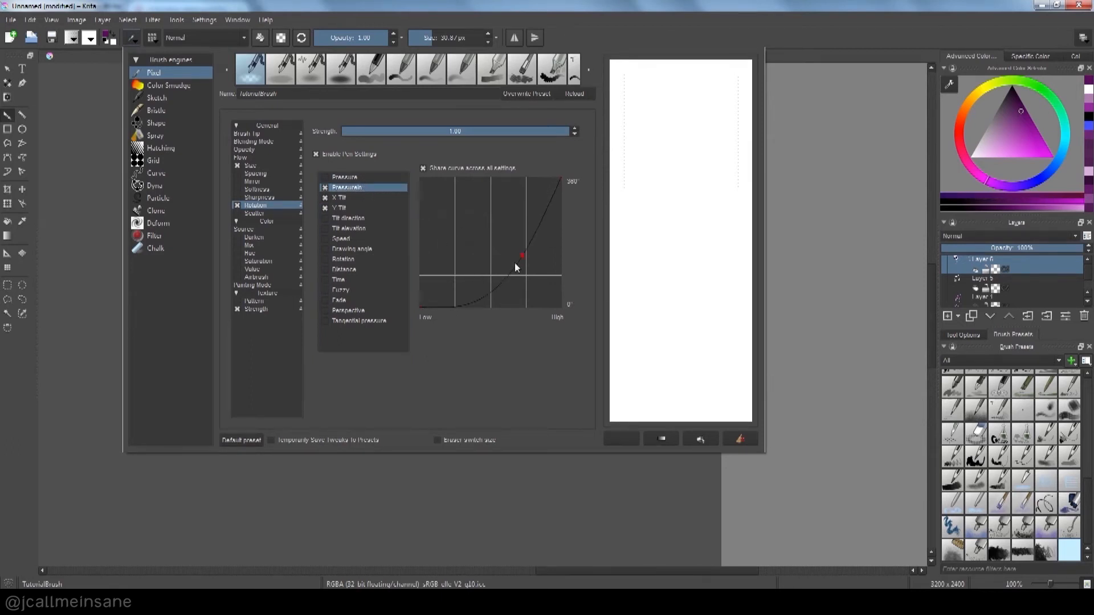
{"action": "left_click", "coordinate": [440, 295]}
{"action": "left_click_drag", "start_coordinate": [462, 297], "coordinate": [467, 236]}
{"action": "left_click_drag", "start_coordinate": [556, 183], "coordinate": [561, 221]}
{"action": "left_click", "coordinate": [353, 198]}
{"action": "left_click", "coordinate": [352, 209]}
Paint looping dark purple strokes on the empty area below the test lines
{"action": "left_click", "coordinate": [453, 523]}
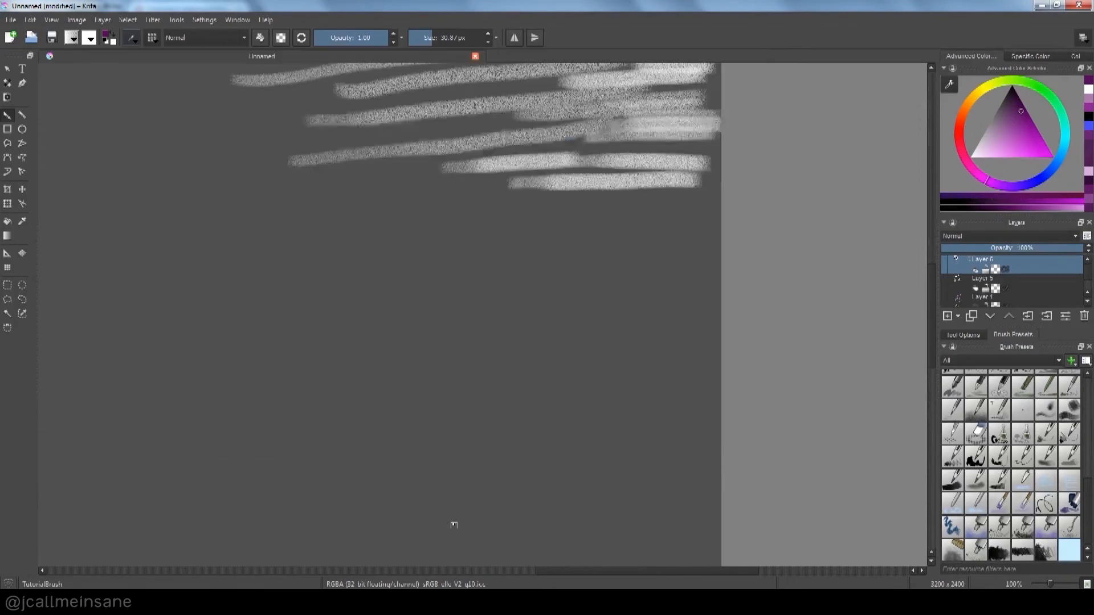
{"action": "mouse_move", "coordinate": [500, 286]}
{"action": "left_mouse_down"}
{"action": "mouse_move", "coordinate": [420, 373]}
{"action": "mouse_move", "coordinate": [424, 256]}
{"action": "mouse_move", "coordinate": [336, 310]}
{"action": "mouse_move", "coordinate": [402, 351]}
{"action": "left_mouse_up"}
{"action": "mouse_move", "coordinate": [462, 339]}
{"action": "left_mouse_down"}
{"action": "mouse_move", "coordinate": [507, 304]}
{"action": "mouse_move", "coordinate": [527, 352]}
{"action": "mouse_move", "coordinate": [570, 322]}
{"action": "mouse_move", "coordinate": [495, 273]}
{"action": "mouse_move", "coordinate": [538, 393]}
{"action": "mouse_move", "coordinate": [464, 325]}
{"action": "left_mouse_up"}
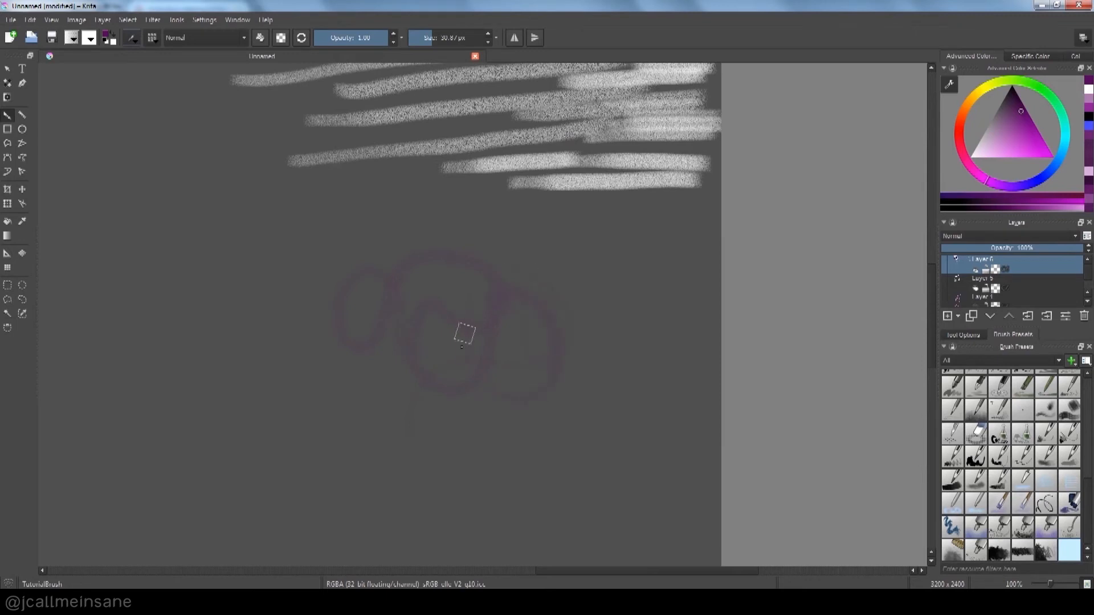
Change the painting colour to near-white and paint looping and wavy strokes over the purple loops
{"action": "left_click", "coordinate": [976, 163]}
{"action": "mouse_move", "coordinate": [430, 307]}
{"action": "left_mouse_down"}
{"action": "mouse_move", "coordinate": [605, 286]}
{"action": "mouse_move", "coordinate": [580, 317]}
{"action": "mouse_move", "coordinate": [405, 262]}
{"action": "mouse_move", "coordinate": [476, 303]}
{"action": "mouse_move", "coordinate": [501, 288]}
{"action": "left_mouse_up"}
{"action": "mouse_move", "coordinate": [244, 434]}
{"action": "left_mouse_down"}
{"action": "mouse_move", "coordinate": [289, 388]}
{"action": "mouse_move", "coordinate": [353, 427]}
{"action": "mouse_move", "coordinate": [412, 420]}
{"action": "mouse_move", "coordinate": [466, 443]}
{"action": "mouse_move", "coordinate": [469, 380]}
{"action": "mouse_move", "coordinate": [400, 377]}
{"action": "left_mouse_up"}
{"action": "mouse_move", "coordinate": [334, 370]}
{"action": "left_mouse_down"}
{"action": "mouse_move", "coordinate": [305, 333]}
{"action": "mouse_move", "coordinate": [345, 317]}
{"action": "mouse_move", "coordinate": [343, 350]}
{"action": "mouse_move", "coordinate": [350, 305]}
{"action": "left_mouse_up"}
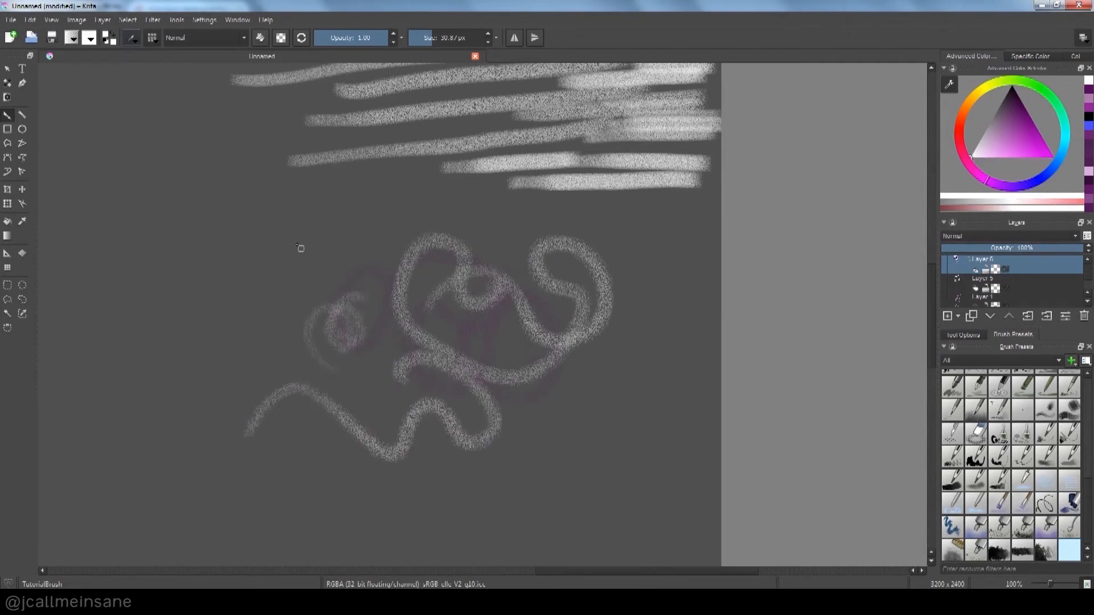
Stop sharing the rotation curve, straighten PressureIn's curve by removing its inner points, and display X Tilt's curve
{"action": "left_click", "coordinate": [138, 39]}
{"action": "left_click", "coordinate": [443, 171]}
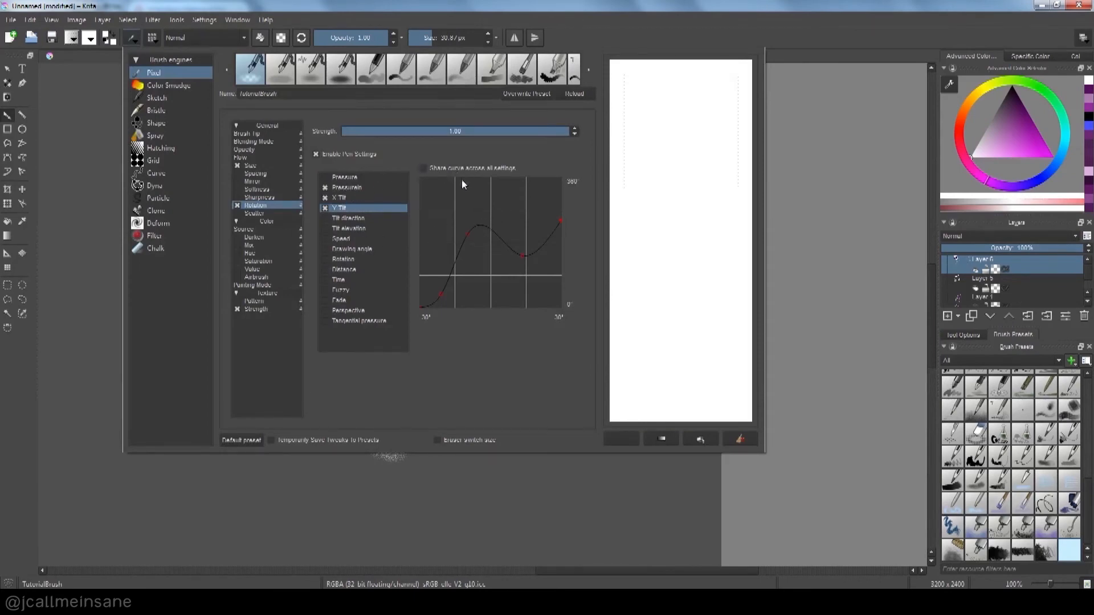
{"action": "left_click", "coordinate": [359, 188]}
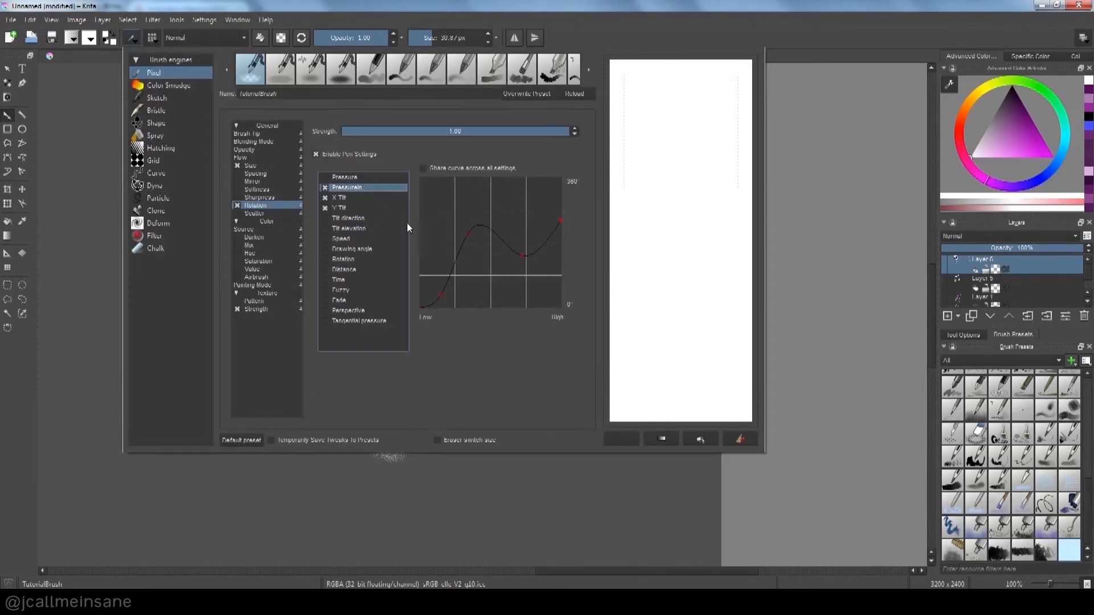
{"action": "left_click", "coordinate": [524, 255]}
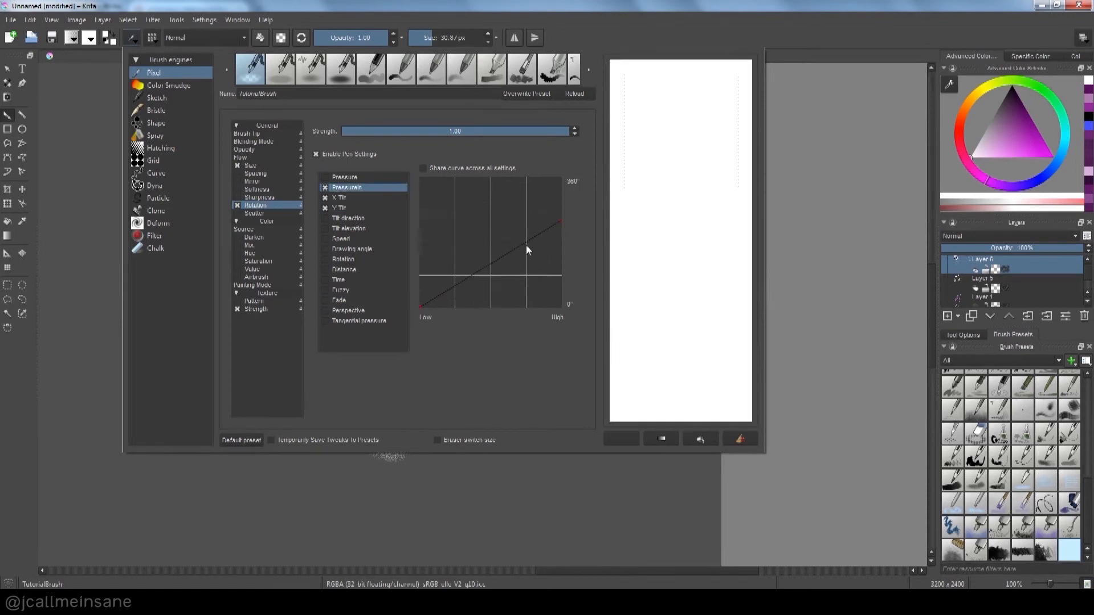
{"action": "left_click_drag", "start_coordinate": [561, 220], "coordinate": [563, 225]}
{"action": "left_click", "coordinate": [378, 197]}
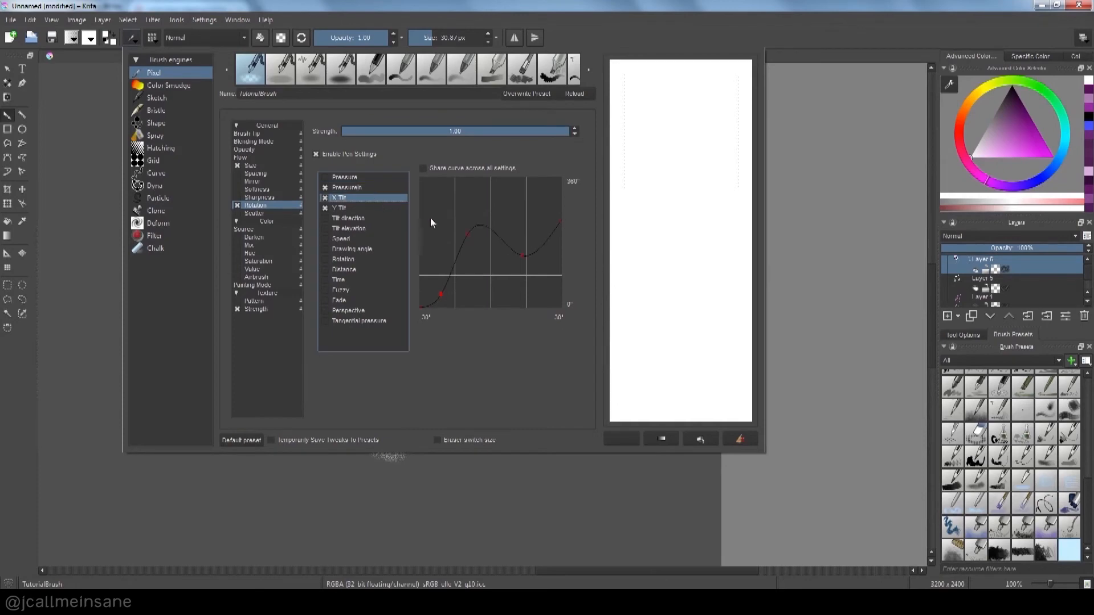
Reshape X Tilt's rotation curve into a tall peak near the high side, and Y Tilt's into a gentle rise from a raised low end
{"action": "left_click_drag", "start_coordinate": [523, 257], "coordinate": [565, 269]}
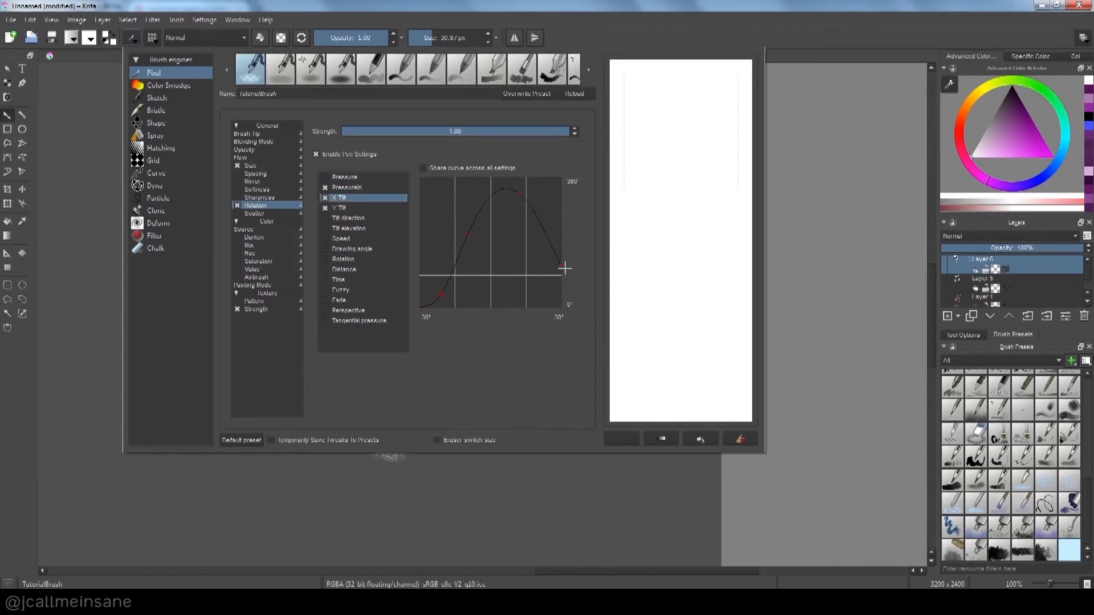
{"action": "left_click", "coordinate": [367, 208]}
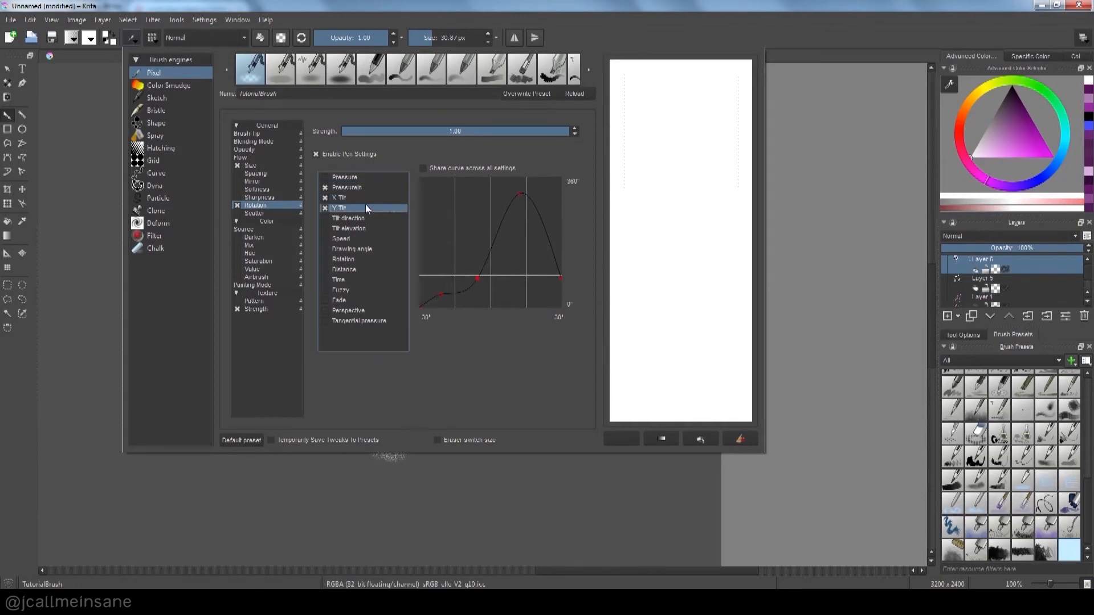
{"action": "left_click_drag", "start_coordinate": [470, 250], "coordinate": [471, 228]}
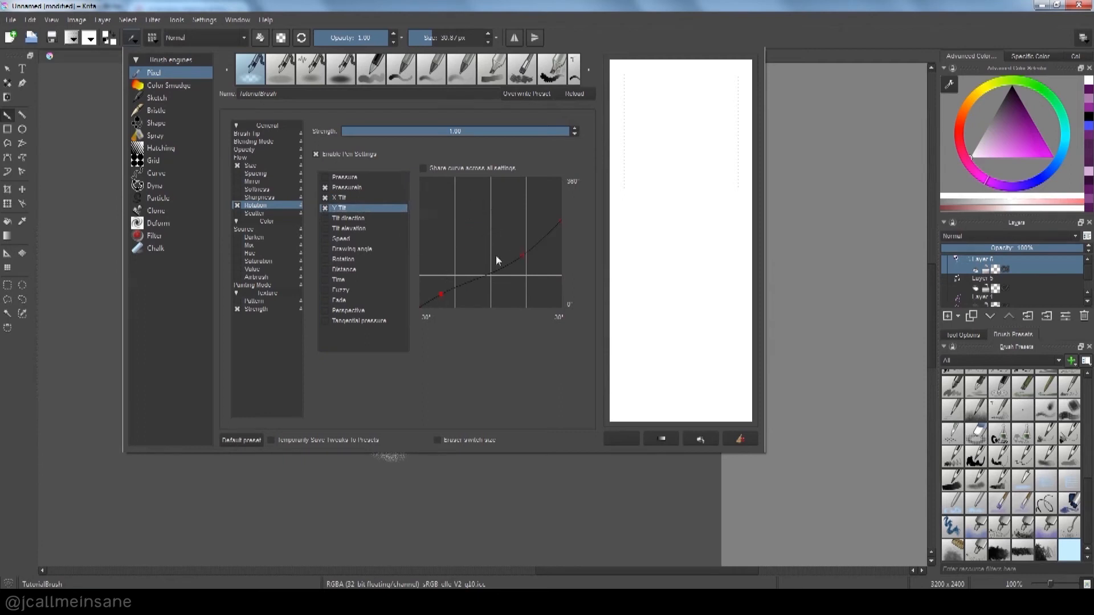
{"action": "left_click_drag", "start_coordinate": [458, 285], "coordinate": [505, 264]}
{"action": "left_click_drag", "start_coordinate": [420, 305], "coordinate": [420, 289]}
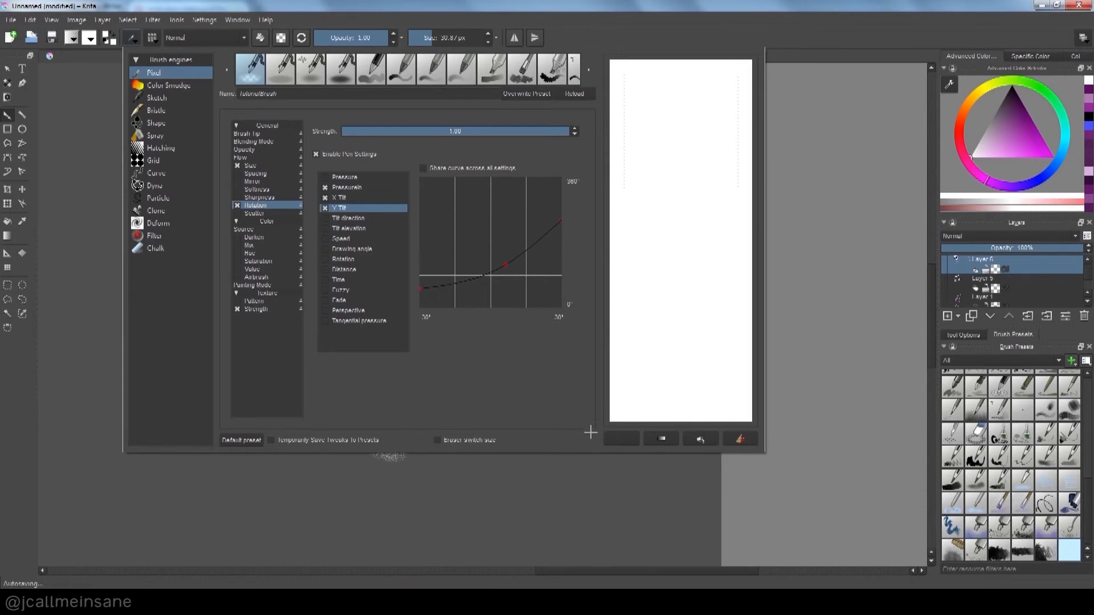
{"action": "left_click", "coordinate": [507, 18]}
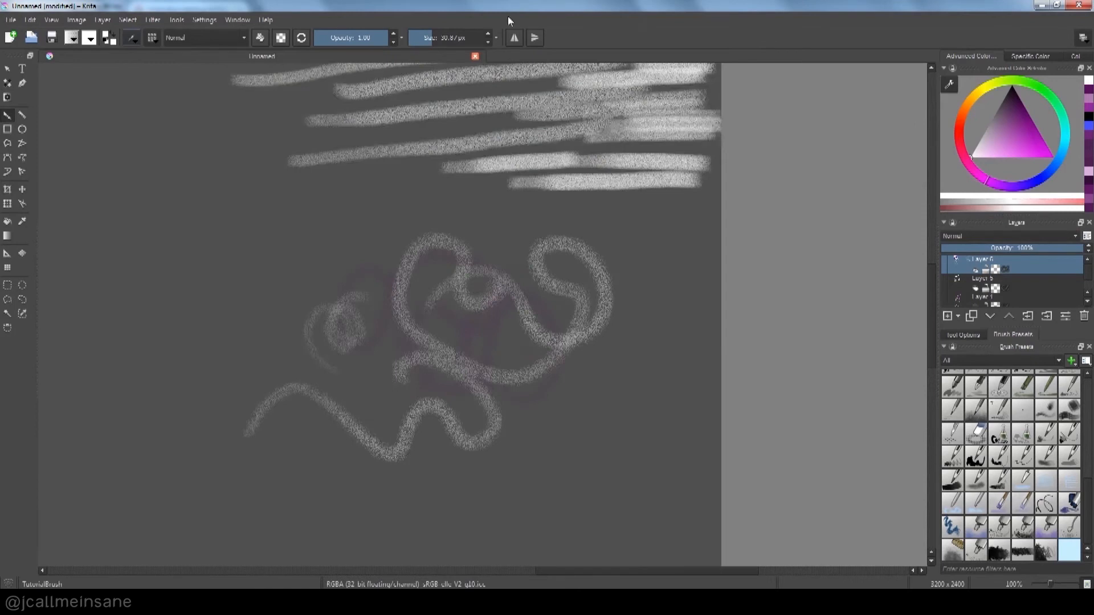
Paint wavy, angular and short straight near-white test strokes around and across the looping strokes
{"action": "mouse_move", "coordinate": [336, 278]}
{"action": "left_mouse_down"}
{"action": "mouse_move", "coordinate": [348, 236]}
{"action": "mouse_move", "coordinate": [359, 256]}
{"action": "mouse_move", "coordinate": [377, 249]}
{"action": "mouse_move", "coordinate": [373, 223]}
{"action": "mouse_move", "coordinate": [406, 200]}
{"action": "mouse_move", "coordinate": [447, 241]}
{"action": "mouse_move", "coordinate": [476, 222]}
{"action": "mouse_move", "coordinate": [475, 196]}
{"action": "mouse_move", "coordinate": [526, 231]}
{"action": "mouse_move", "coordinate": [653, 235]}
{"action": "mouse_move", "coordinate": [641, 316]}
{"action": "left_mouse_up"}
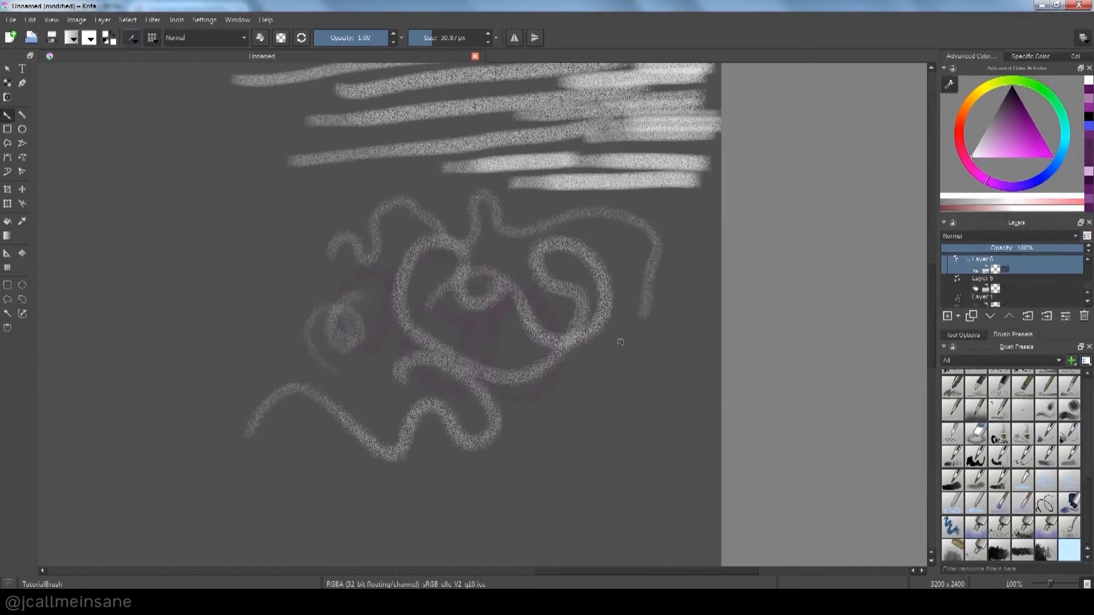
{"action": "mouse_move", "coordinate": [634, 355]}
{"action": "left_mouse_down"}
{"action": "mouse_move", "coordinate": [603, 333]}
{"action": "mouse_move", "coordinate": [633, 444]}
{"action": "mouse_move", "coordinate": [653, 450]}
{"action": "mouse_move", "coordinate": [660, 382]}
{"action": "mouse_move", "coordinate": [584, 422]}
{"action": "left_mouse_up"}
{"action": "mouse_move", "coordinate": [532, 484]}
{"action": "left_mouse_down"}
{"action": "mouse_move", "coordinate": [577, 433]}
{"action": "mouse_move", "coordinate": [614, 429]}
{"action": "left_mouse_up"}
{"action": "left_click_drag", "start_coordinate": [294, 505], "coordinate": [449, 490]}
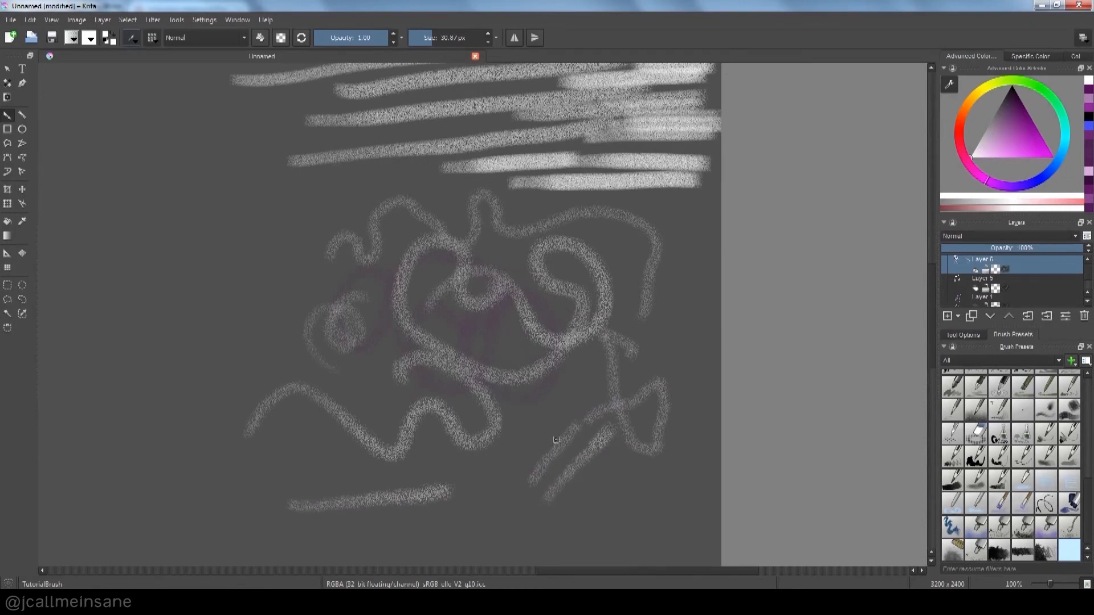
{"action": "left_click_drag", "start_coordinate": [537, 265], "coordinate": [534, 275]}
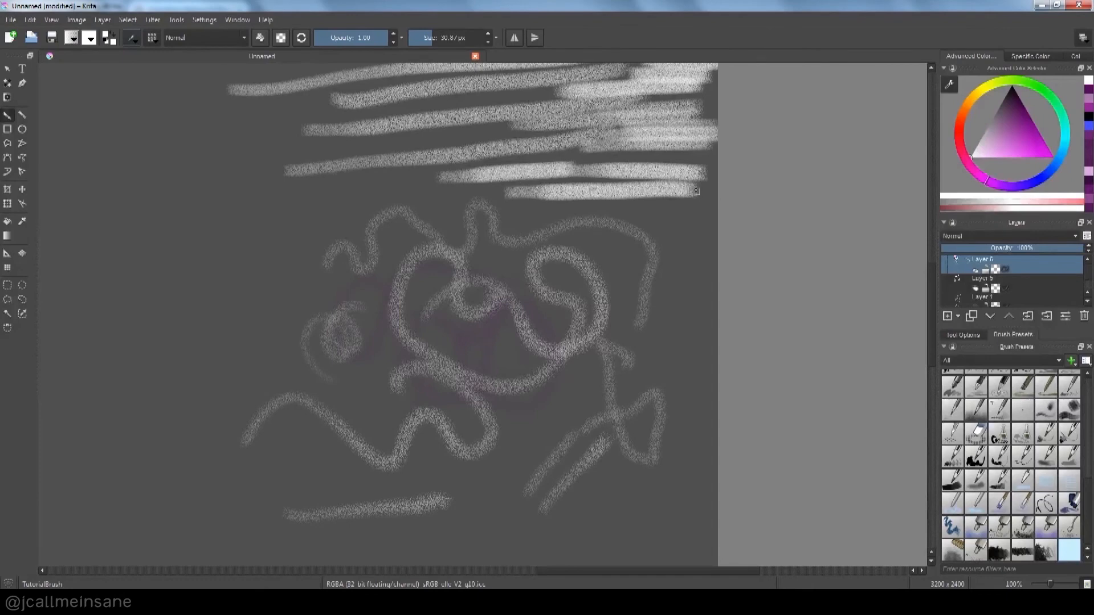
{"action": "left_click_drag", "start_coordinate": [558, 367], "coordinate": [593, 299]}
{"action": "mouse_move", "coordinate": [455, 457]}
{"action": "left_mouse_down"}
{"action": "mouse_move", "coordinate": [509, 464]}
{"action": "mouse_move", "coordinate": [499, 437]}
{"action": "mouse_move", "coordinate": [534, 431]}
{"action": "mouse_move", "coordinate": [498, 412]}
{"action": "mouse_move", "coordinate": [548, 409]}
{"action": "left_mouse_up"}
{"action": "left_click_drag", "start_coordinate": [483, 402], "coordinate": [611, 386]}
{"action": "left_click_drag", "start_coordinate": [542, 364], "coordinate": [644, 354]}
{"action": "left_click_drag", "start_coordinate": [412, 378], "coordinate": [492, 422]}
{"action": "left_click_drag", "start_coordinate": [291, 317], "coordinate": [372, 318]}
{"action": "left_click_drag", "start_coordinate": [413, 351], "coordinate": [370, 411]}
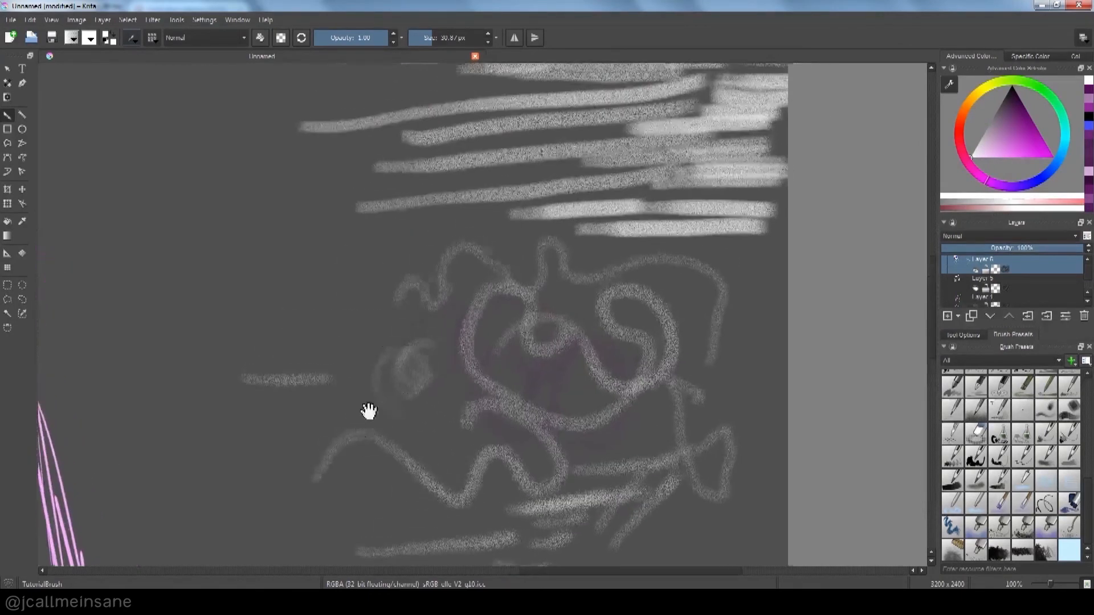
Disable PressureIn for rotation and simplify X Tilt's curve to one raised middle point with a raised high end
{"action": "left_click", "coordinate": [132, 39]}
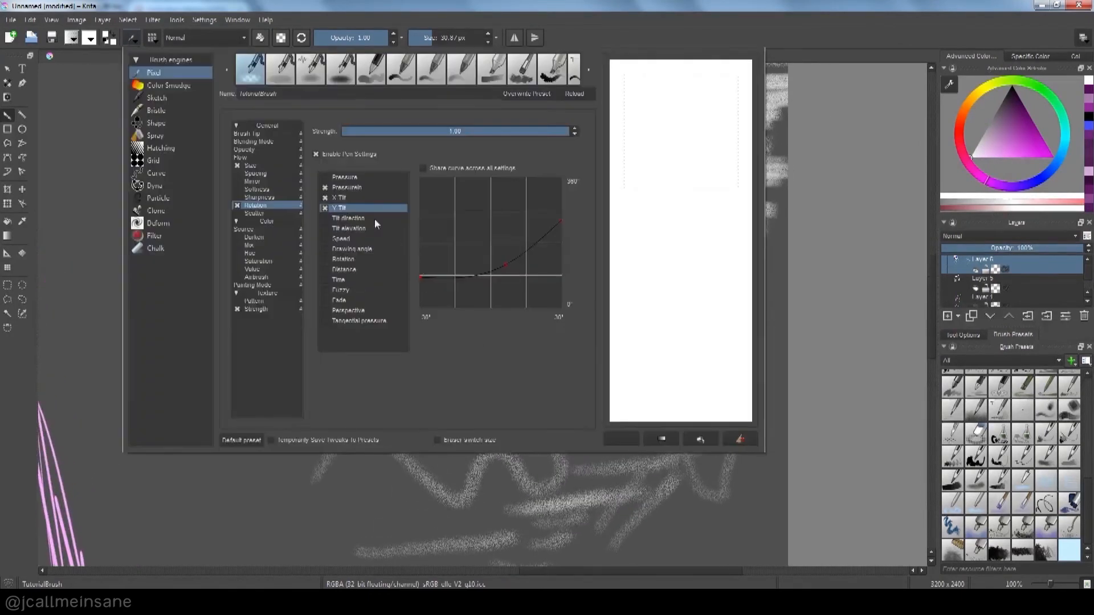
{"action": "left_click", "coordinate": [325, 187]}
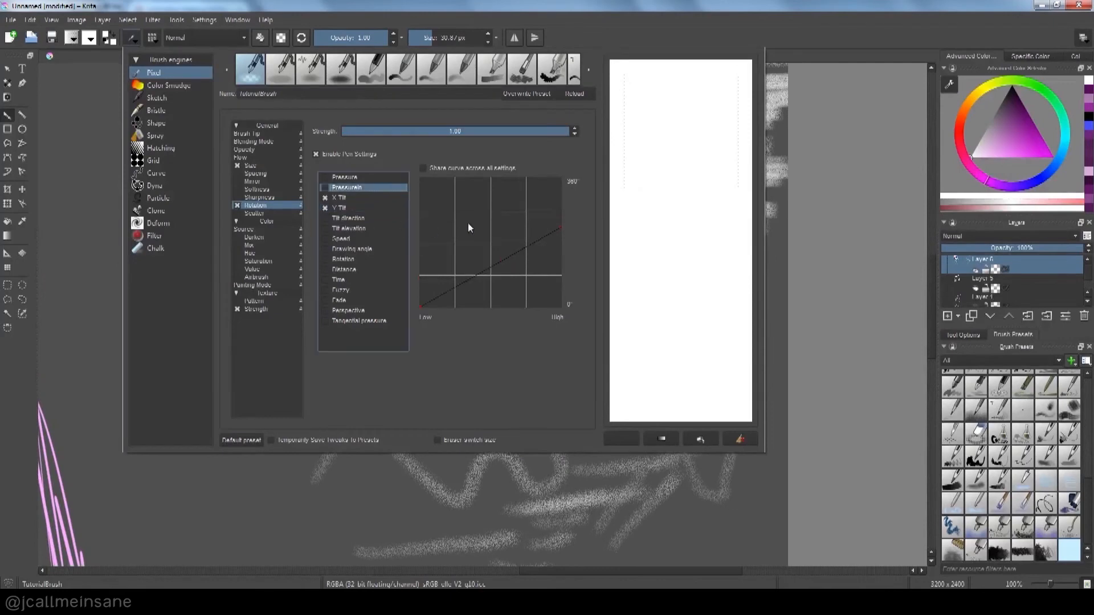
{"action": "left_click", "coordinate": [350, 197]}
{"action": "left_click_drag", "start_coordinate": [561, 275], "coordinate": [560, 214]}
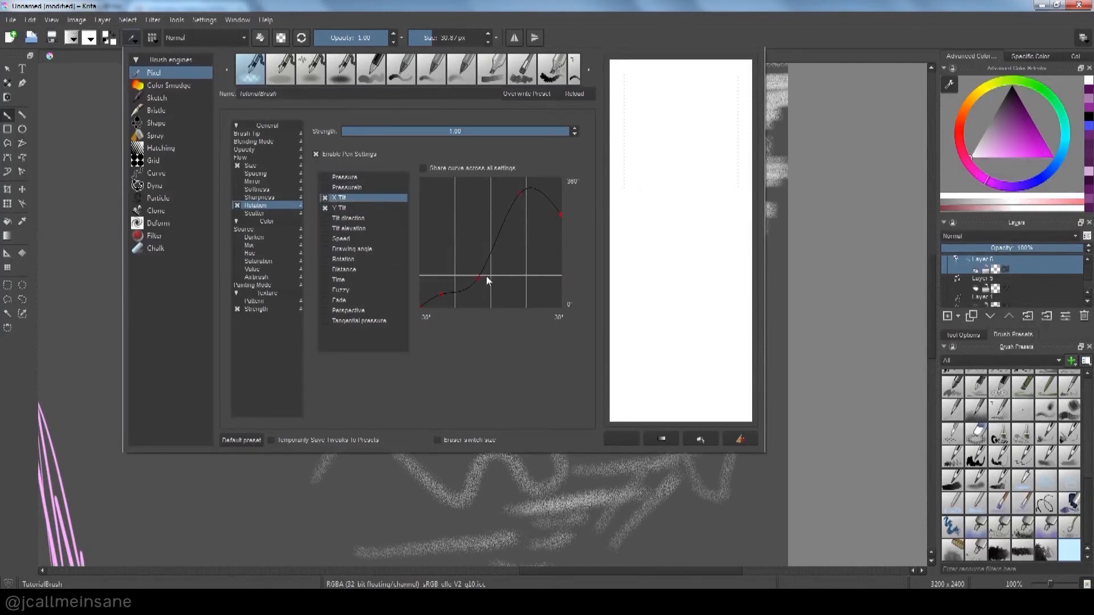
{"action": "key", "text": "Delete"}
{"action": "left_click", "coordinate": [441, 292]}
{"action": "key", "text": "Delete"}
{"action": "left_click_drag", "start_coordinate": [517, 195], "coordinate": [488, 229]}
{"action": "left_click", "coordinate": [652, 456]}
Paint looping, straight and wavy test strokes in the empty area beside the existing loops
{"action": "mouse_move", "coordinate": [260, 237]}
{"action": "left_mouse_down"}
{"action": "mouse_move", "coordinate": [317, 276]}
{"action": "mouse_move", "coordinate": [342, 237]}
{"action": "mouse_move", "coordinate": [369, 307]}
{"action": "mouse_move", "coordinate": [324, 331]}
{"action": "mouse_move", "coordinate": [240, 341]}
{"action": "left_mouse_up"}
{"action": "left_click_drag", "start_coordinate": [215, 301], "coordinate": [313, 305]}
{"action": "mouse_move", "coordinate": [383, 244]}
{"action": "left_mouse_down"}
{"action": "mouse_move", "coordinate": [454, 234]}
{"action": "mouse_move", "coordinate": [464, 218]}
{"action": "mouse_move", "coordinate": [489, 235]}
{"action": "left_mouse_up"}
{"action": "mouse_move", "coordinate": [304, 163]}
{"action": "left_mouse_down"}
{"action": "mouse_move", "coordinate": [340, 177]}
{"action": "mouse_move", "coordinate": [323, 215]}
{"action": "mouse_move", "coordinate": [309, 180]}
{"action": "mouse_move", "coordinate": [293, 184]}
{"action": "mouse_move", "coordinate": [270, 229]}
{"action": "mouse_move", "coordinate": [294, 254]}
{"action": "mouse_move", "coordinate": [379, 244]}
{"action": "left_mouse_up"}
Turn Y Tilt's rotation curve into a straight diagonal from 0° to 360° by removing its inner point
{"action": "left_click", "coordinate": [152, 38]}
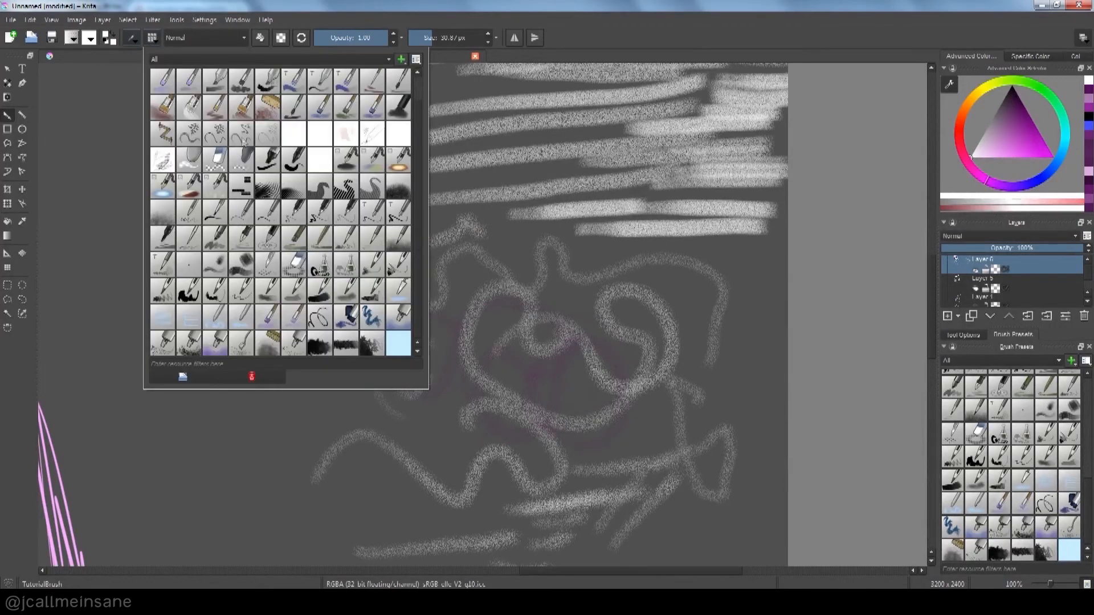
{"action": "left_click", "coordinate": [130, 38]}
{"action": "left_click", "coordinate": [130, 38]}
{"action": "left_click", "coordinate": [406, 208]}
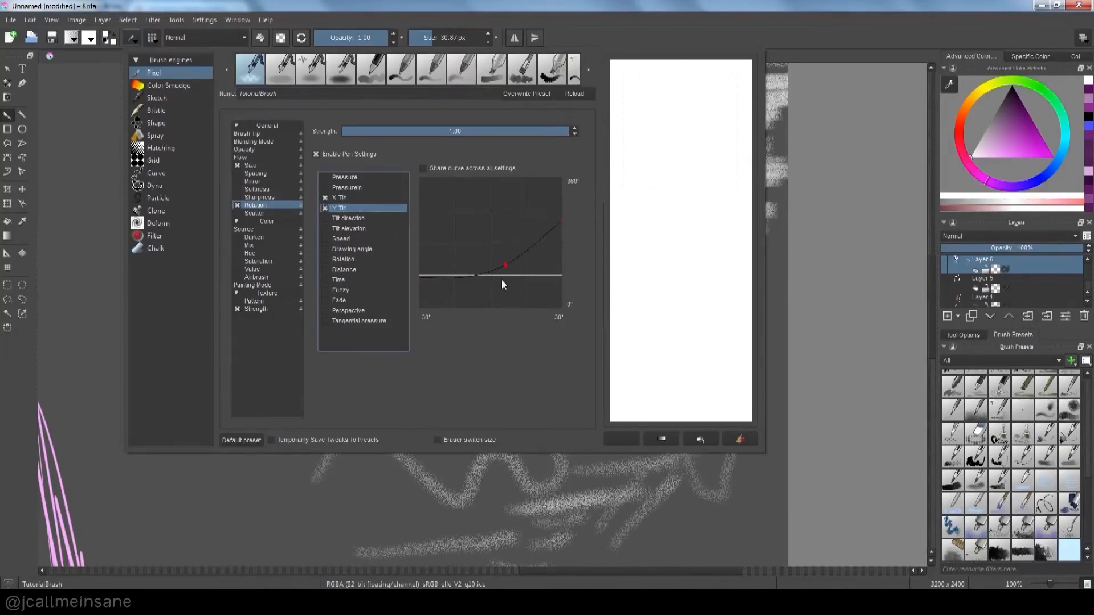
{"action": "left_click_drag", "start_coordinate": [505, 265], "coordinate": [561, 180]}
{"action": "left_click_drag", "start_coordinate": [420, 278], "coordinate": [420, 307]}
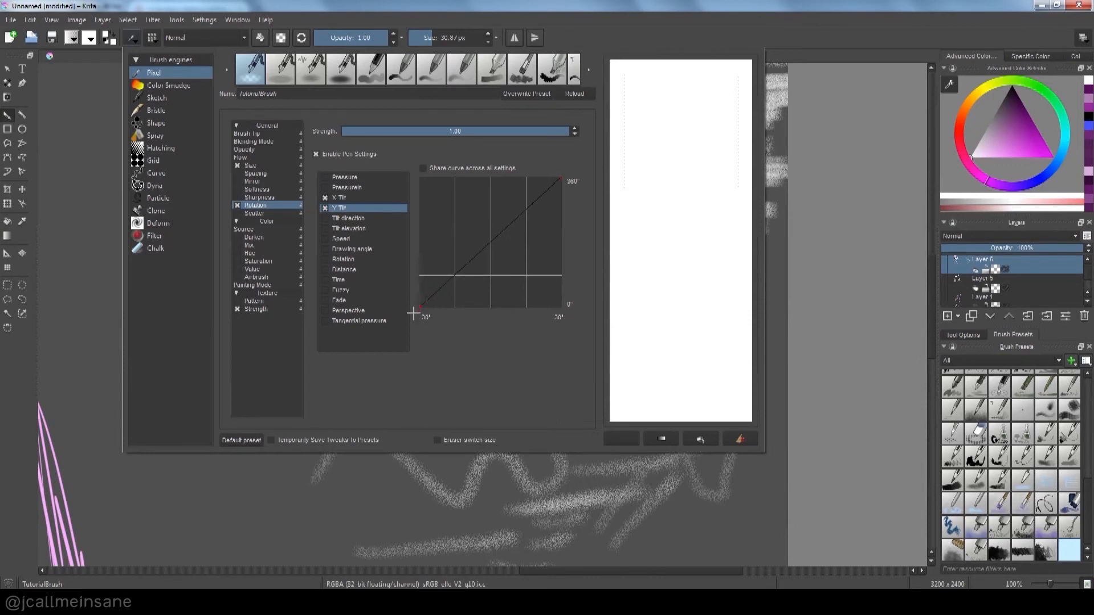
Flatten X Tilt's rotation curve by lowering its middle and high-end points and raising its low end
{"action": "left_click", "coordinate": [346, 198]}
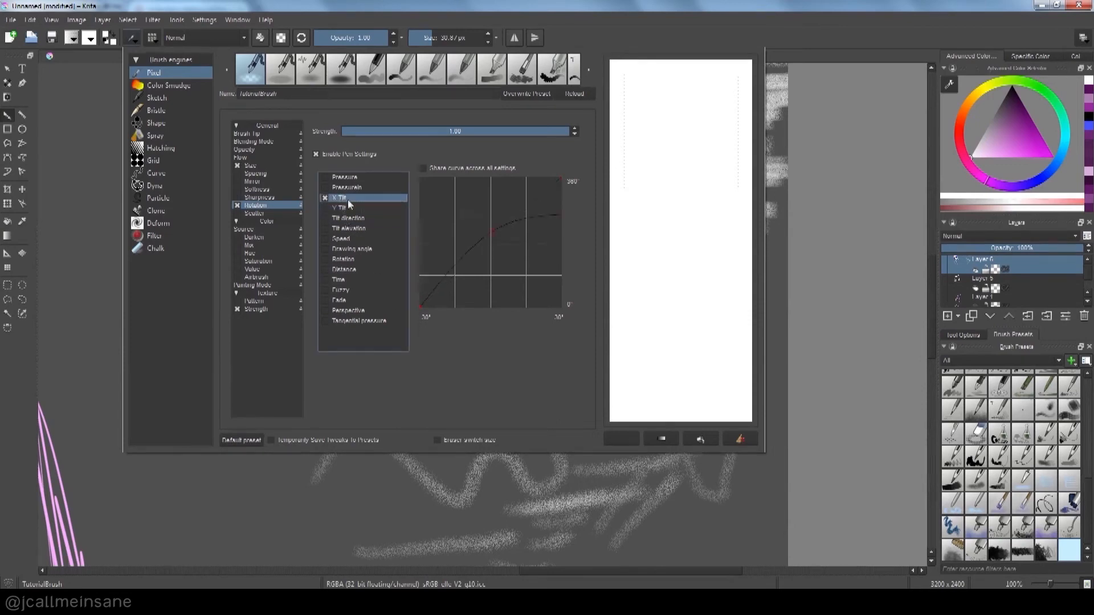
{"action": "left_click_drag", "start_coordinate": [493, 229], "coordinate": [495, 258]}
{"action": "left_click_drag", "start_coordinate": [559, 217], "coordinate": [556, 256]}
{"action": "left_click_drag", "start_coordinate": [425, 304], "coordinate": [421, 266]}
{"action": "left_click", "coordinate": [595, 495]}
Paint a long wavy test stroke, undo it, and paint a short horizontal stroke beside the large loops
{"action": "mouse_move", "coordinate": [174, 209]}
{"action": "left_mouse_down"}
{"action": "mouse_move", "coordinate": [221, 238]}
{"action": "mouse_move", "coordinate": [224, 255]}
{"action": "mouse_move", "coordinate": [253, 159]}
{"action": "mouse_move", "coordinate": [306, 151]}
{"action": "mouse_move", "coordinate": [368, 187]}
{"action": "mouse_move", "coordinate": [408, 257]}
{"action": "mouse_move", "coordinate": [497, 240]}
{"action": "mouse_move", "coordinate": [607, 271]}
{"action": "left_mouse_up"}
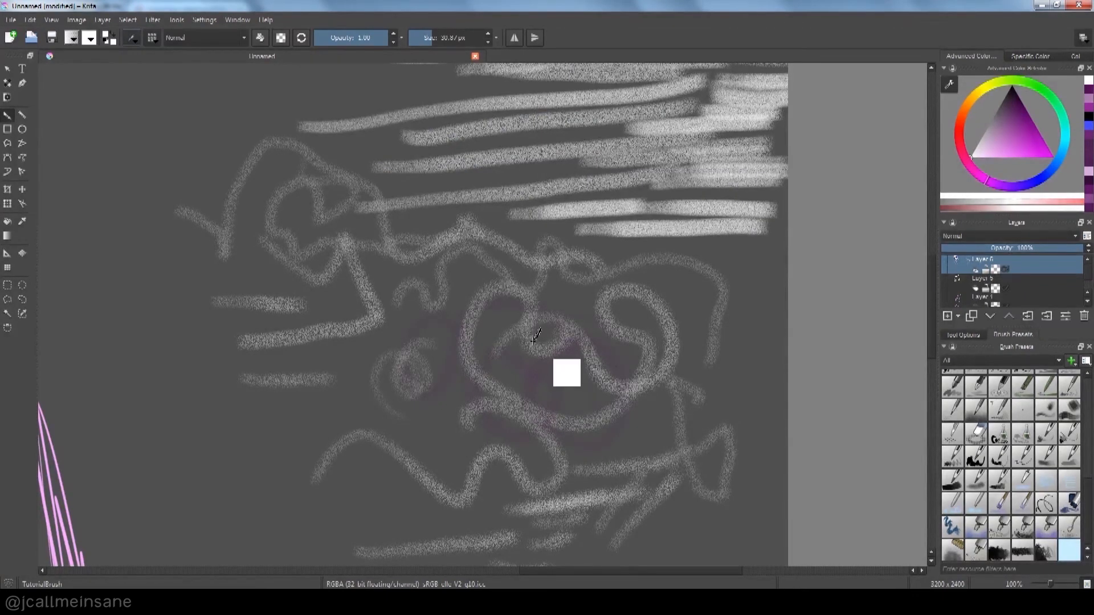
{"action": "key", "text": "ctrl+z"}
{"action": "mouse_move", "coordinate": [571, 282]}
{"action": "left_mouse_down"}
{"action": "mouse_move", "coordinate": [557, 211]}
{"action": "mouse_move", "coordinate": [542, 228]}
{"action": "mouse_move", "coordinate": [522, 223]}
{"action": "left_mouse_up"}
{"action": "mouse_move", "coordinate": [607, 251]}
{"action": "left_mouse_down"}
{"action": "mouse_move", "coordinate": [689, 249]}
{"action": "mouse_move", "coordinate": [660, 245]}
{"action": "left_mouse_up"}
Raise the low end of X Tilt's rotation curve and lower the high end of Y Tilt's curve
{"action": "left_click", "coordinate": [132, 38]}
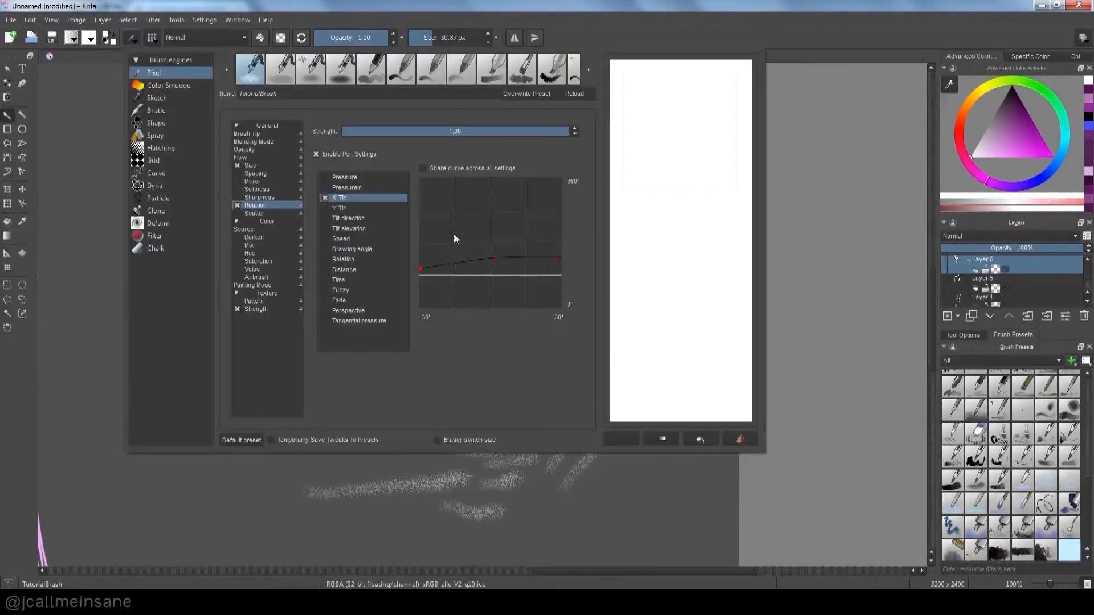
{"action": "left_click_drag", "start_coordinate": [422, 269], "coordinate": [425, 212]}
{"action": "left_click", "coordinate": [331, 207]}
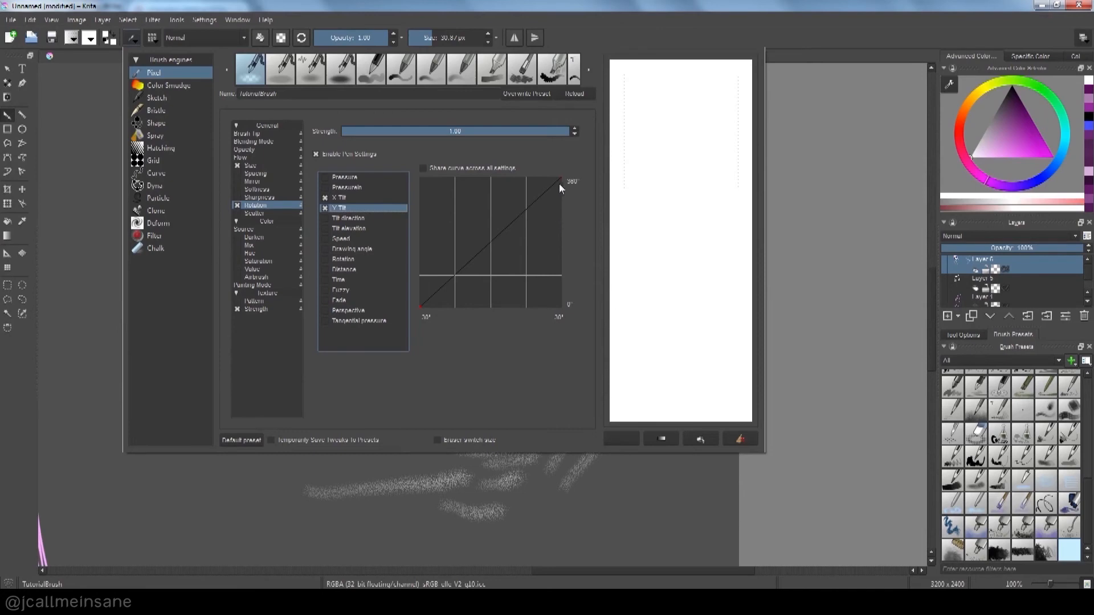
{"action": "left_click_drag", "start_coordinate": [560, 181], "coordinate": [561, 252]}
{"action": "left_click_drag", "start_coordinate": [468, 274], "coordinate": [466, 238]}
Enable PressureIn for rotation with a valley-shaped curve and test it with looping strokes
{"action": "left_click", "coordinate": [325, 188]}
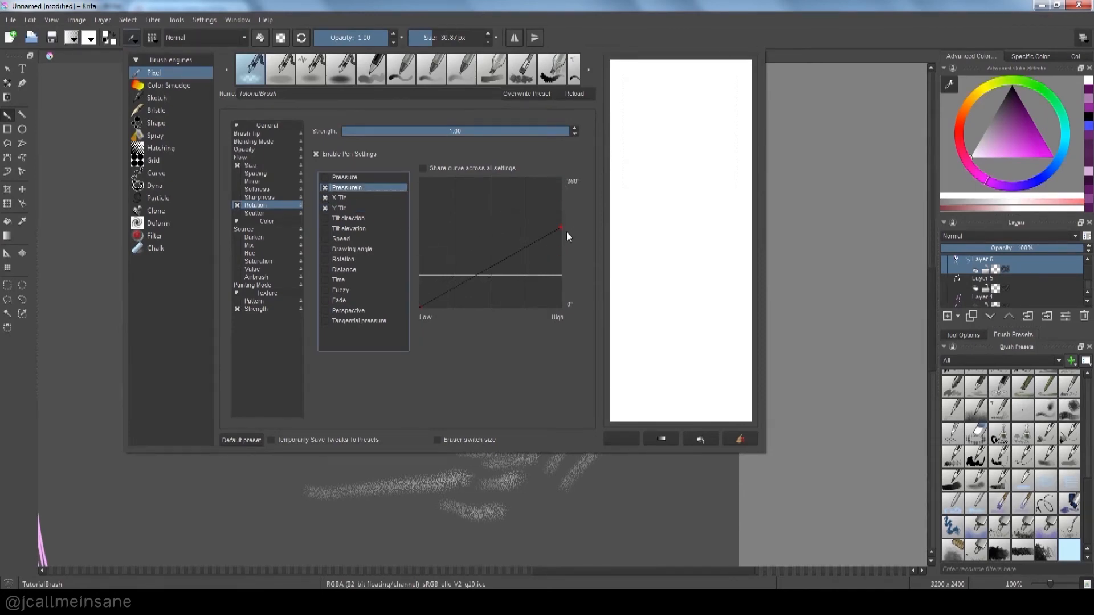
{"action": "left_click_drag", "start_coordinate": [422, 297], "coordinate": [421, 234]}
{"action": "left_click_drag", "start_coordinate": [469, 290], "coordinate": [498, 269]}
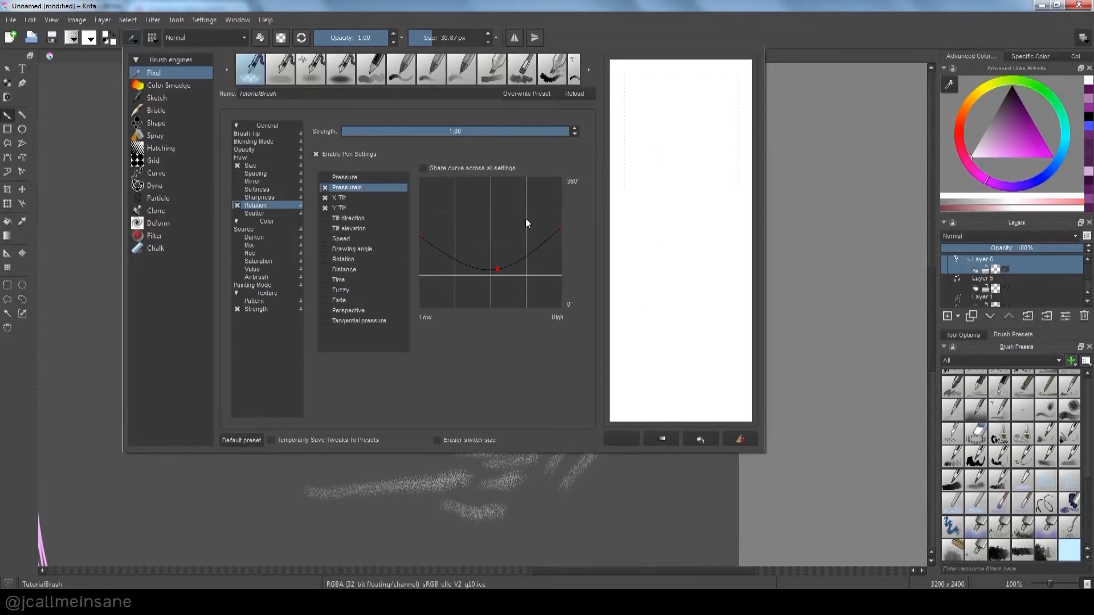
{"action": "left_click", "coordinate": [533, 491]}
{"action": "mouse_move", "coordinate": [332, 396]}
{"action": "left_mouse_down"}
{"action": "mouse_move", "coordinate": [384, 361]}
{"action": "mouse_move", "coordinate": [413, 380]}
{"action": "mouse_move", "coordinate": [319, 422]}
{"action": "mouse_move", "coordinate": [350, 462]}
{"action": "left_mouse_up"}
{"action": "left_click_drag", "start_coordinate": [665, 301], "coordinate": [695, 300]}
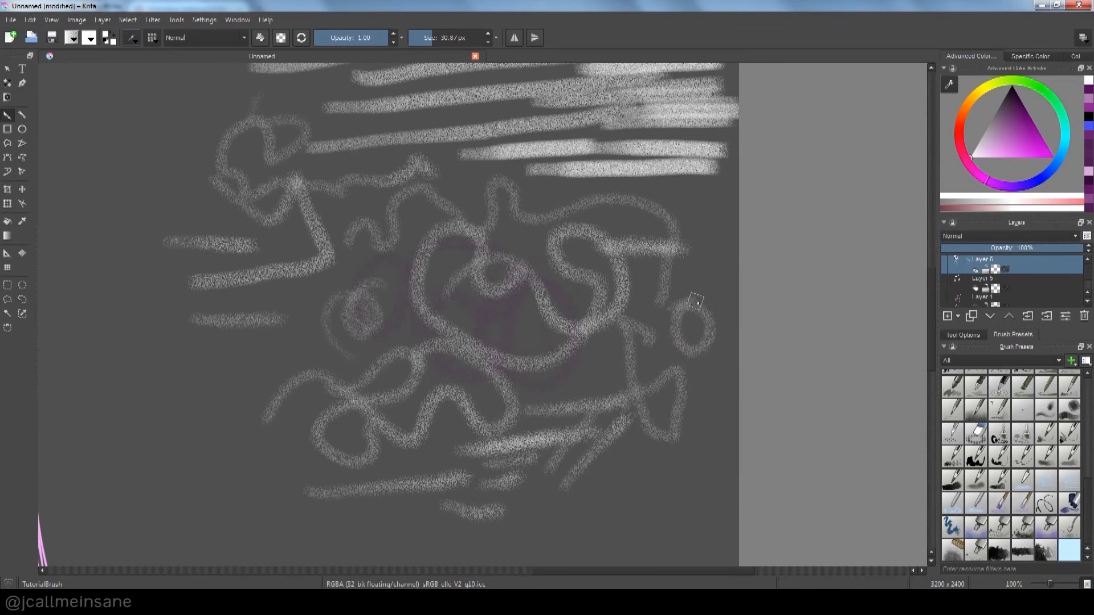
Flatten the upper half of PressureIn's rotation curve and test it with a long looping stroke and a short one
{"action": "left_click", "coordinate": [138, 40]}
{"action": "left_click_drag", "start_coordinate": [562, 228], "coordinate": [566, 174]}
{"action": "left_click", "coordinate": [483, 467]}
{"action": "mouse_move", "coordinate": [231, 339]}
{"action": "left_mouse_down"}
{"action": "mouse_move", "coordinate": [311, 334]}
{"action": "mouse_move", "coordinate": [251, 381]}
{"action": "mouse_move", "coordinate": [275, 392]}
{"action": "mouse_move", "coordinate": [391, 293]}
{"action": "mouse_move", "coordinate": [485, 368]}
{"action": "mouse_move", "coordinate": [538, 327]}
{"action": "mouse_move", "coordinate": [601, 367]}
{"action": "left_mouse_up"}
{"action": "mouse_move", "coordinate": [691, 204]}
{"action": "left_mouse_down"}
{"action": "mouse_move", "coordinate": [708, 209]}
{"action": "mouse_move", "coordinate": [713, 227]}
{"action": "left_mouse_up"}
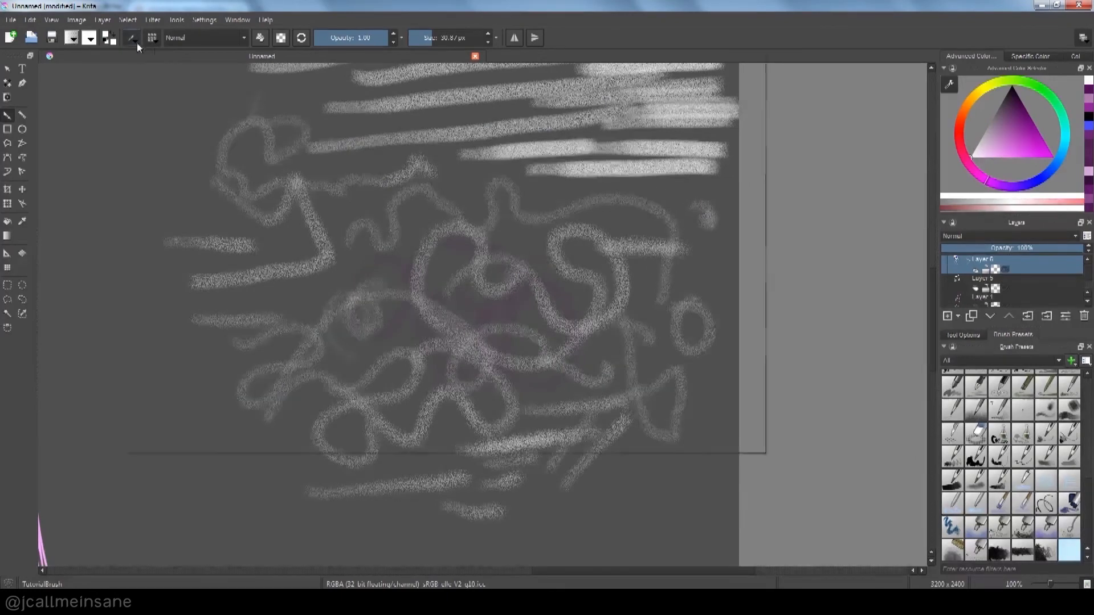
Remove the middle point of PressureIn's rotation curve, raise its high end to 360°, and paint small curly test strokes
{"action": "left_click", "coordinate": [136, 39]}
{"action": "left_click", "coordinate": [342, 198]}
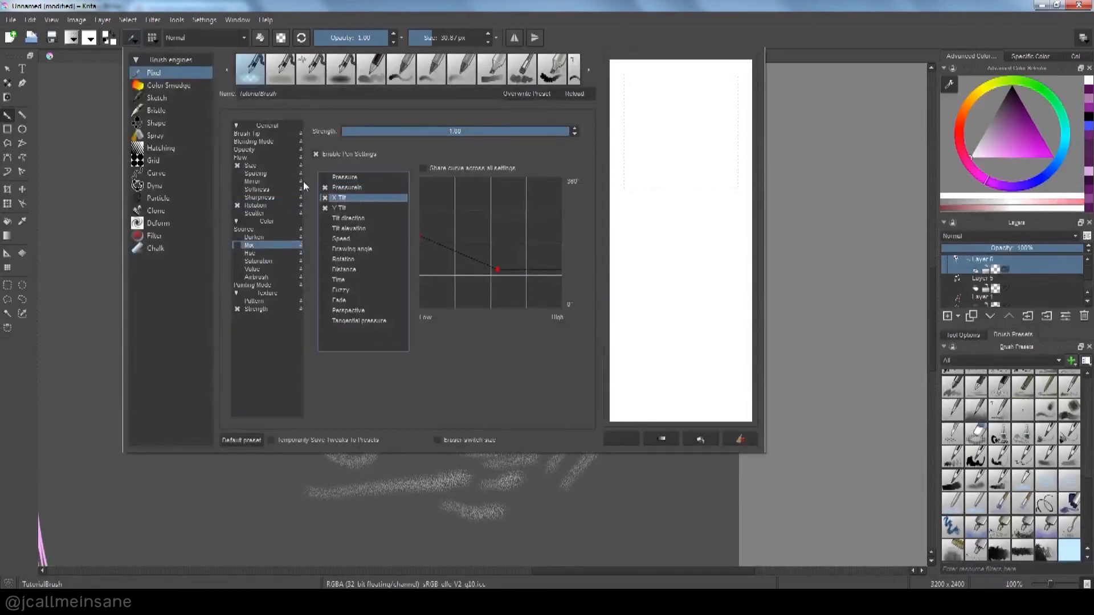
{"action": "left_click", "coordinate": [337, 189]}
{"action": "left_click", "coordinate": [265, 204]}
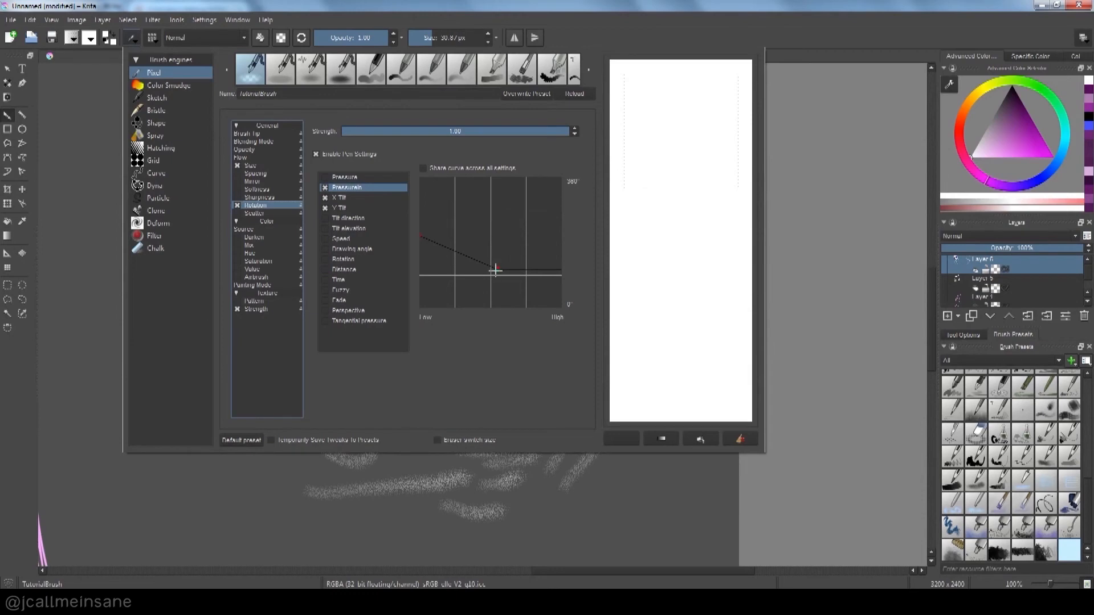
{"action": "left_click", "coordinate": [380, 188]}
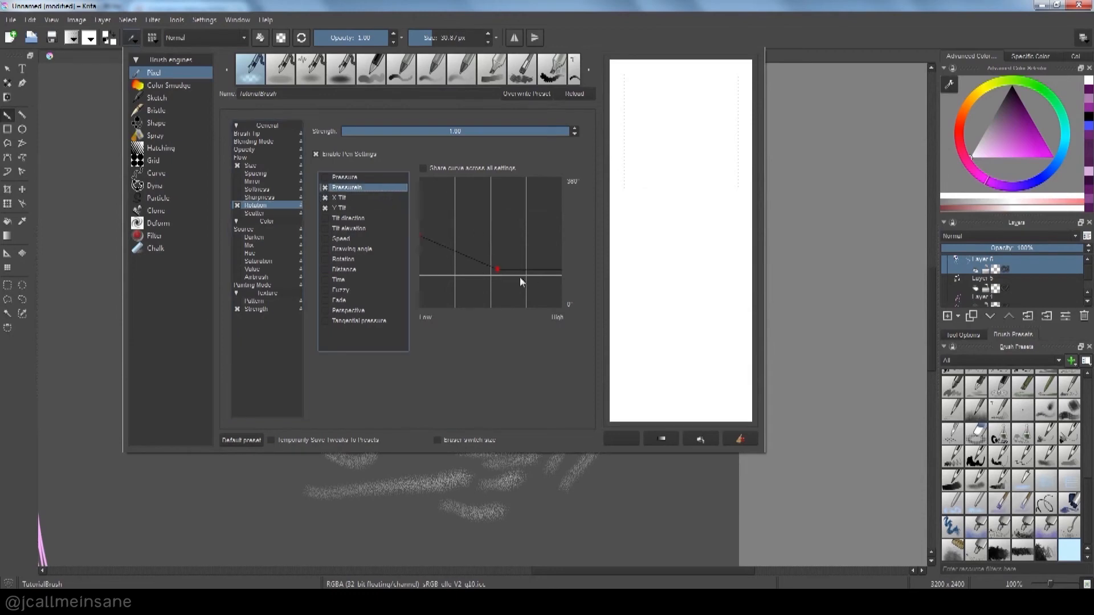
{"action": "left_click_drag", "start_coordinate": [496, 267], "coordinate": [562, 180]}
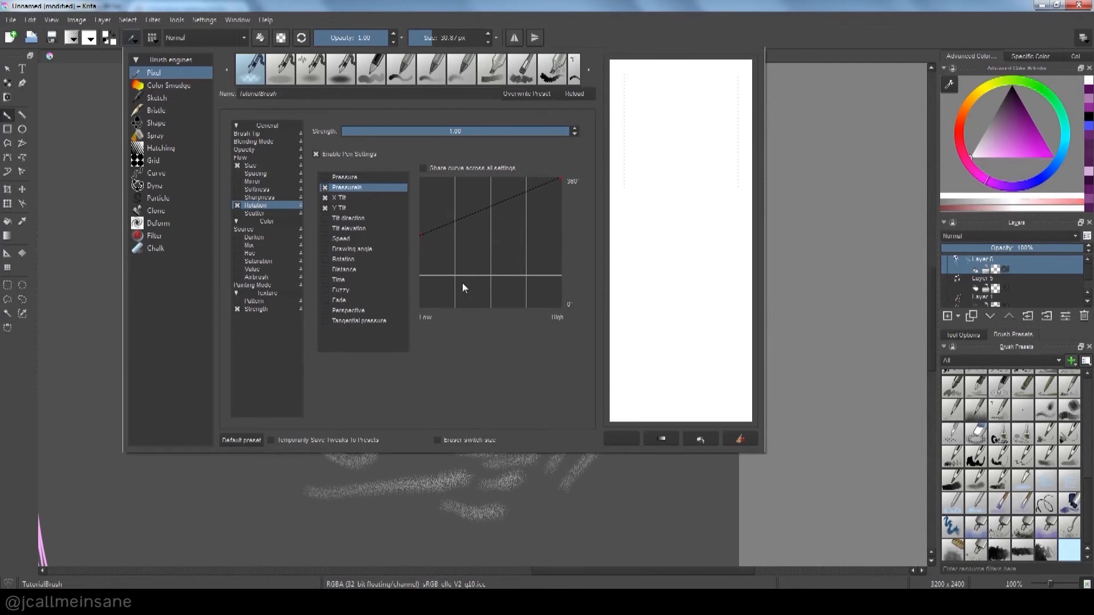
{"action": "left_click", "coordinate": [469, 468]}
{"action": "mouse_move", "coordinate": [385, 419]}
{"action": "left_mouse_down"}
{"action": "mouse_move", "coordinate": [467, 373]}
{"action": "mouse_move", "coordinate": [448, 419]}
{"action": "mouse_move", "coordinate": [463, 416]}
{"action": "left_mouse_up"}
{"action": "mouse_move", "coordinate": [637, 464]}
{"action": "left_mouse_down"}
{"action": "mouse_move", "coordinate": [656, 466]}
{"action": "mouse_move", "coordinate": [636, 473]}
{"action": "left_mouse_up"}
Add a deep dip near the high side of PressureIn's rotation curve and test it with a curly stroke
{"action": "left_click", "coordinate": [133, 38]}
{"action": "left_click_drag", "start_coordinate": [425, 234], "coordinate": [521, 268]}
{"action": "left_click", "coordinate": [560, 485]}
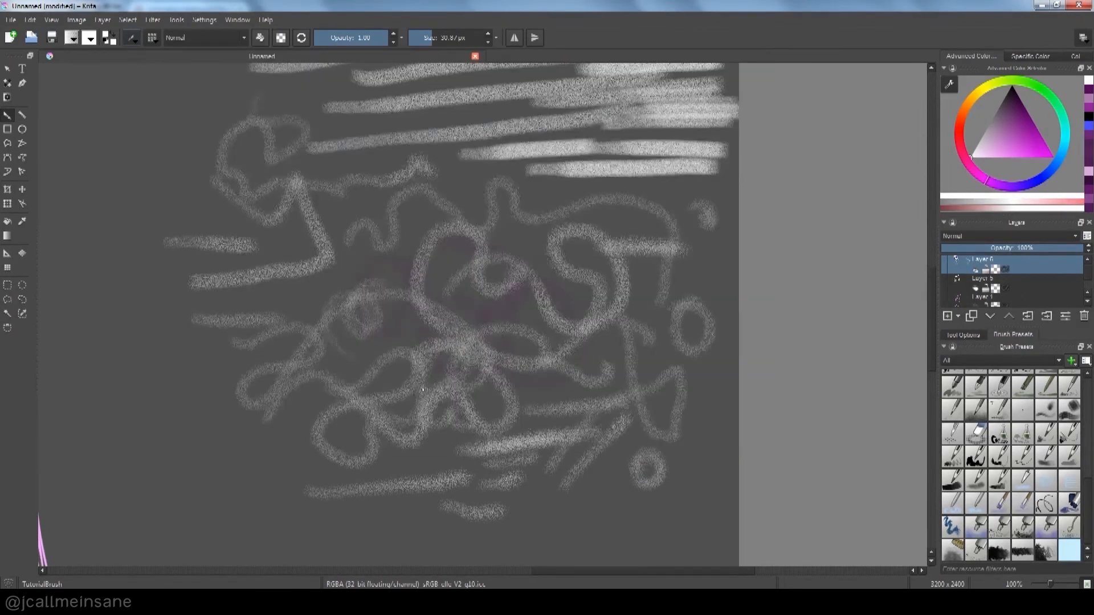
{"action": "mouse_move", "coordinate": [302, 186]}
{"action": "left_mouse_down"}
{"action": "mouse_move", "coordinate": [380, 223]}
{"action": "mouse_move", "coordinate": [345, 207]}
{"action": "left_mouse_up"}
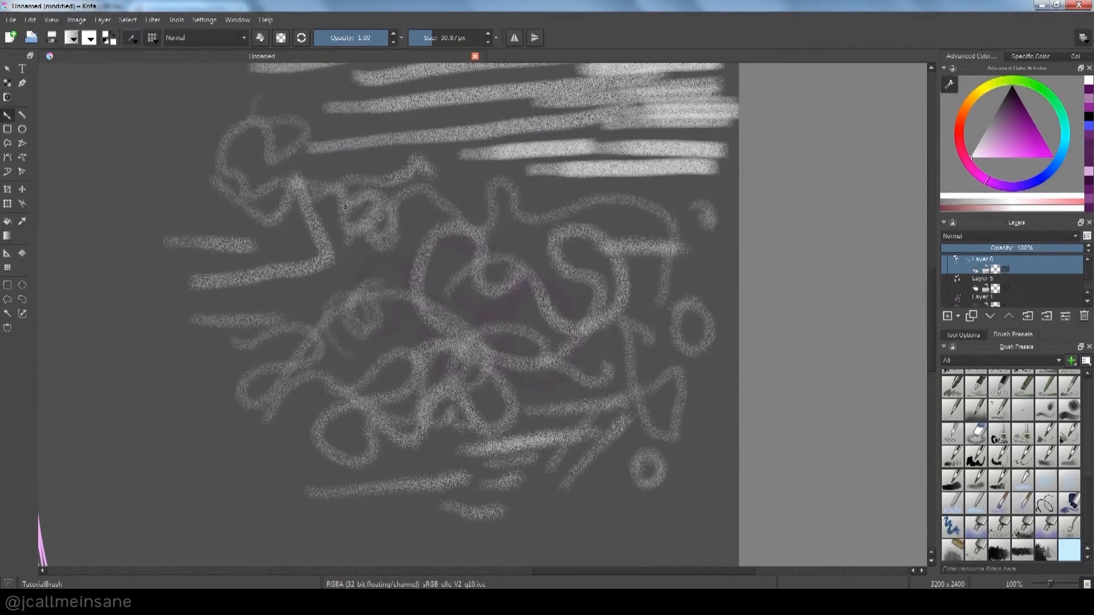
Raise the high end of Y Tilt's rotation curve to 360°
{"action": "left_click", "coordinate": [135, 37]}
{"action": "left_click", "coordinate": [349, 199]}
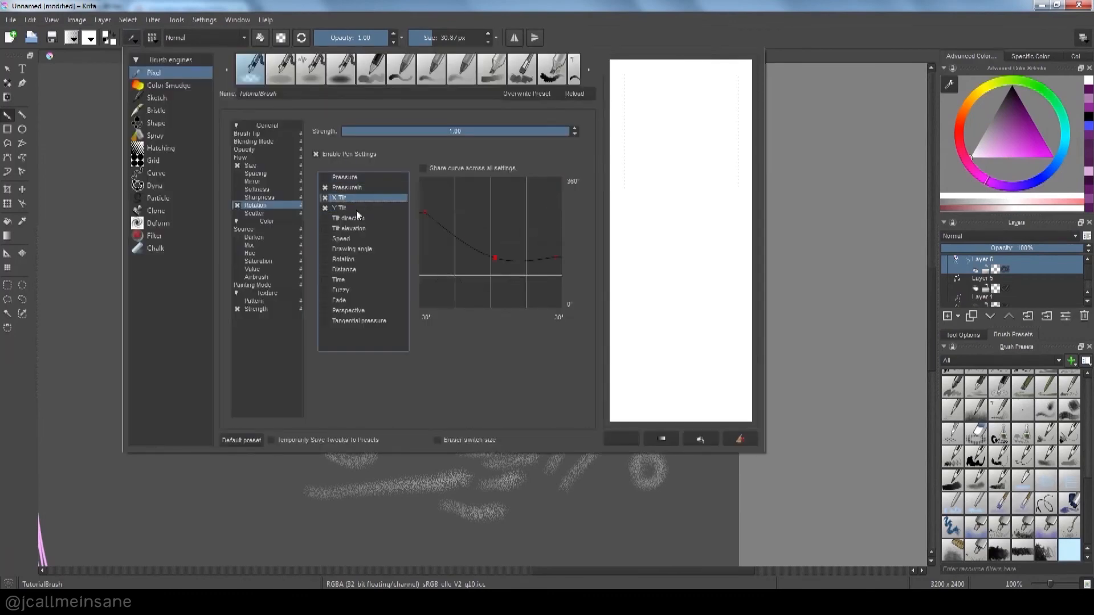
{"action": "left_click", "coordinate": [354, 209]}
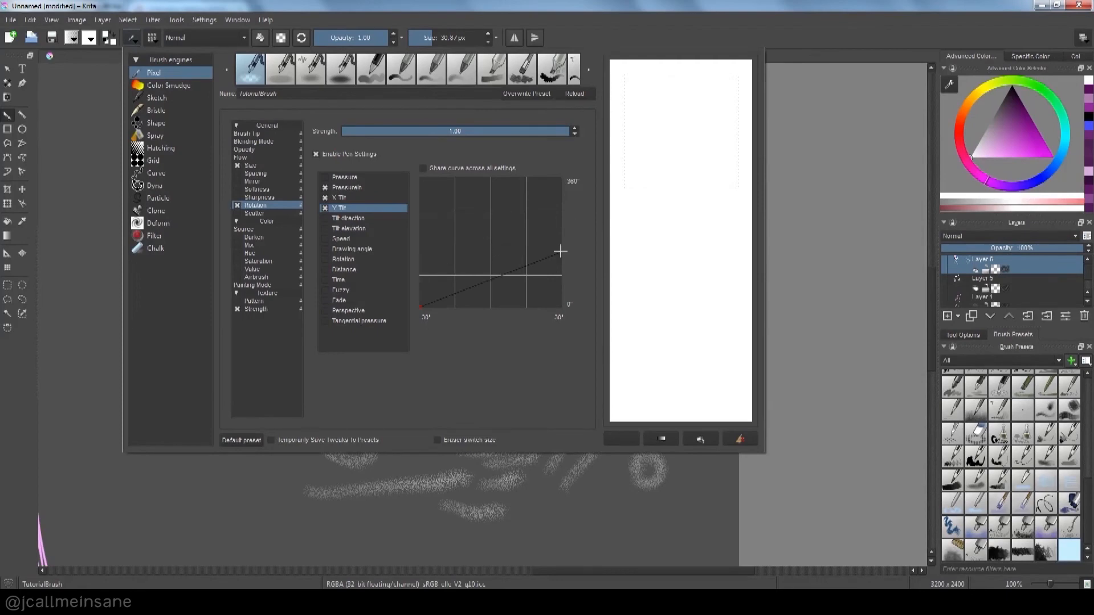
{"action": "left_click_drag", "start_coordinate": [562, 251], "coordinate": [561, 179]}
Drag X Tilt's rotation curve ends out to the 0° low corner and the 360° high corner
{"action": "left_click", "coordinate": [361, 200]}
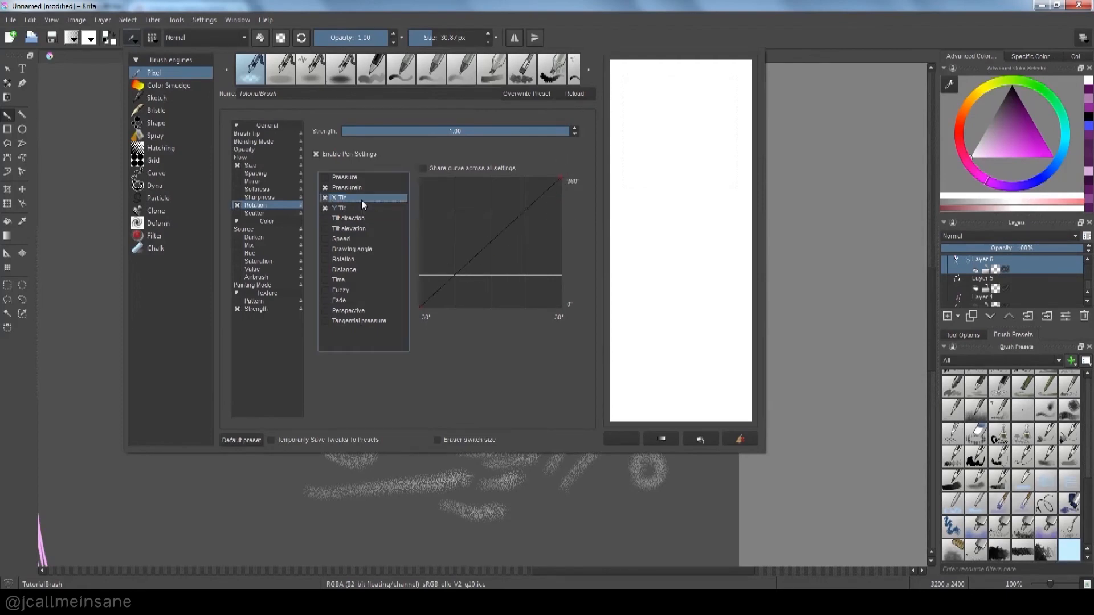
{"action": "left_click_drag", "start_coordinate": [555, 257], "coordinate": [560, 184]}
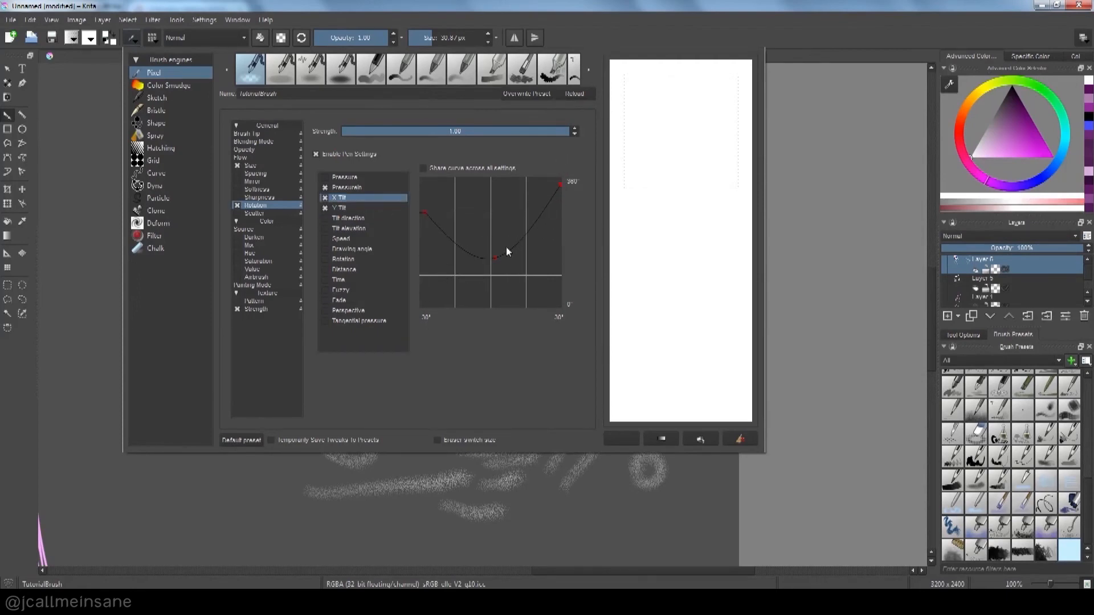
{"action": "left_click_drag", "start_coordinate": [425, 213], "coordinate": [402, 334]}
{"action": "left_click_drag", "start_coordinate": [563, 184], "coordinate": [569, 172]}
Disable X Tilt, Y Tilt and PressureIn for rotation, enable Pressure instead, and select the dip point on its curve
{"action": "left_click", "coordinate": [325, 198]}
{"action": "left_click", "coordinate": [326, 208]}
{"action": "left_click", "coordinate": [325, 187]}
{"action": "left_click", "coordinate": [325, 178]}
{"action": "left_click", "coordinate": [326, 188]}
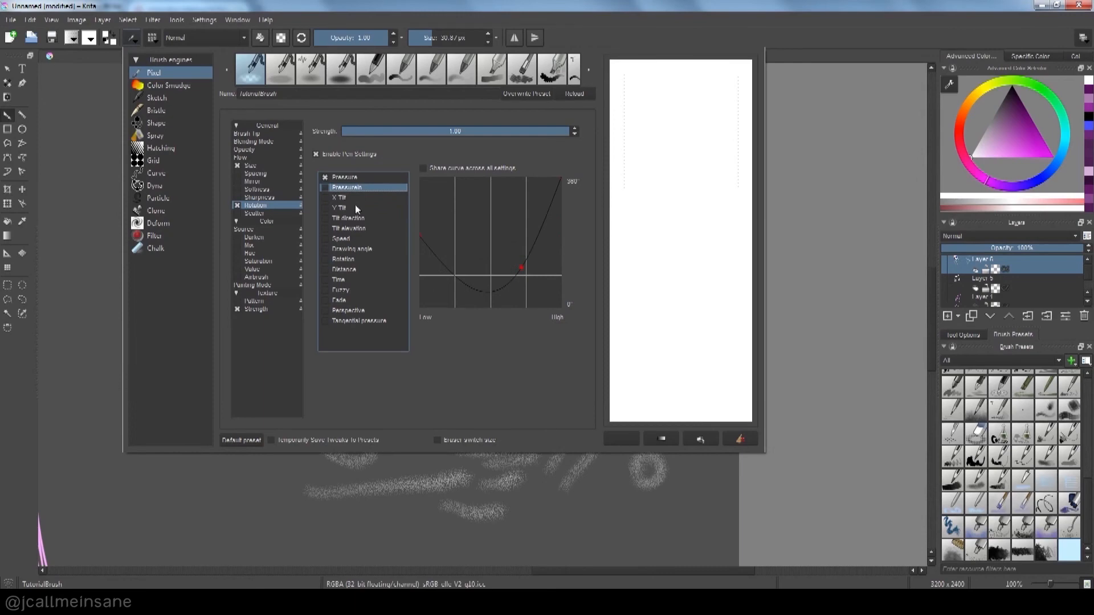
{"action": "left_click", "coordinate": [367, 178]}
{"action": "left_click", "coordinate": [521, 257]}
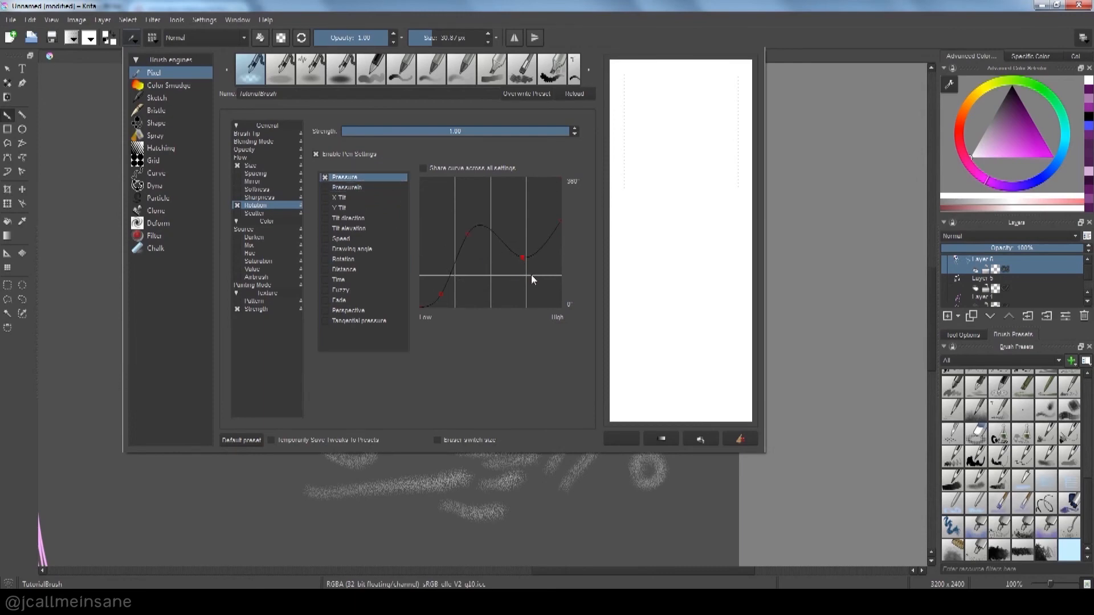
Delete the extra points from Pressure's rotation curve and raise the curve's high end
{"action": "left_click", "coordinate": [468, 234]}
{"action": "key", "text": "Delete"}
{"action": "left_click", "coordinate": [441, 293]}
{"action": "key", "text": "Delete"}
{"action": "left_click_drag", "start_coordinate": [559, 223], "coordinate": [565, 168]}
Disable Rotation for the brush and enable Scatter with Pressure as its sensor
{"action": "left_click", "coordinate": [281, 214]}
{"action": "left_click", "coordinate": [237, 206]}
{"action": "left_click", "coordinate": [248, 211]}
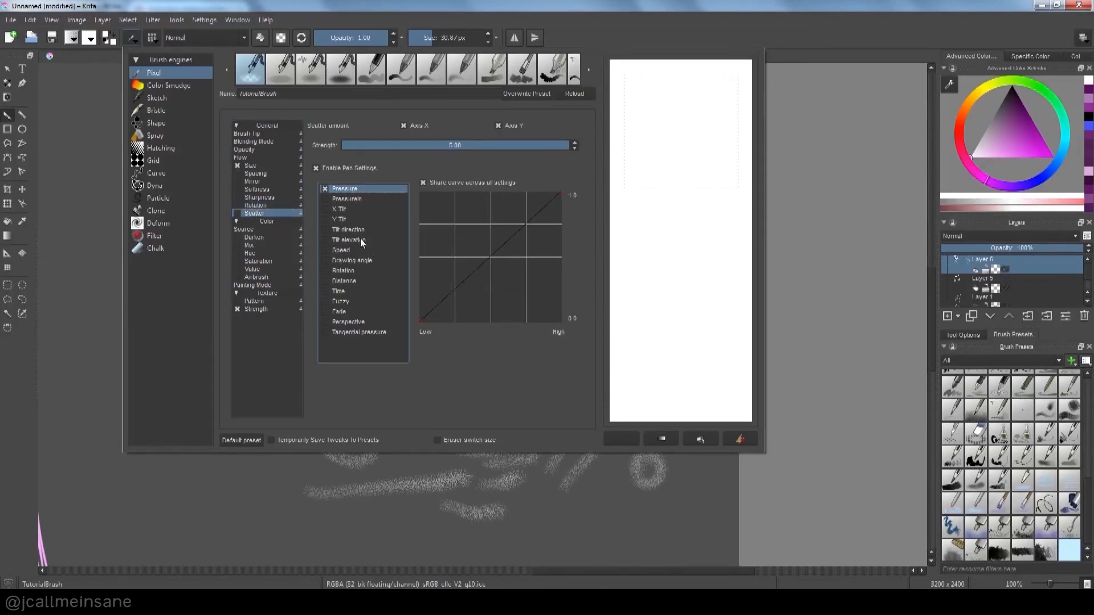
{"action": "left_click", "coordinate": [342, 221]}
{"action": "left_click", "coordinate": [353, 189]}
{"action": "left_click", "coordinate": [118, 301]}
Test the scatter with strokes over the doodles, and clear all of Layer 6's contents
{"action": "mouse_move", "coordinate": [119, 301]}
{"action": "left_mouse_down"}
{"action": "mouse_move", "coordinate": [175, 389]}
{"action": "mouse_move", "coordinate": [234, 363]}
{"action": "mouse_move", "coordinate": [285, 287]}
{"action": "mouse_move", "coordinate": [377, 294]}
{"action": "mouse_move", "coordinate": [445, 262]}
{"action": "mouse_move", "coordinate": [282, 301]}
{"action": "left_mouse_up"}
{"action": "left_click_drag", "start_coordinate": [425, 244], "coordinate": [488, 374]}
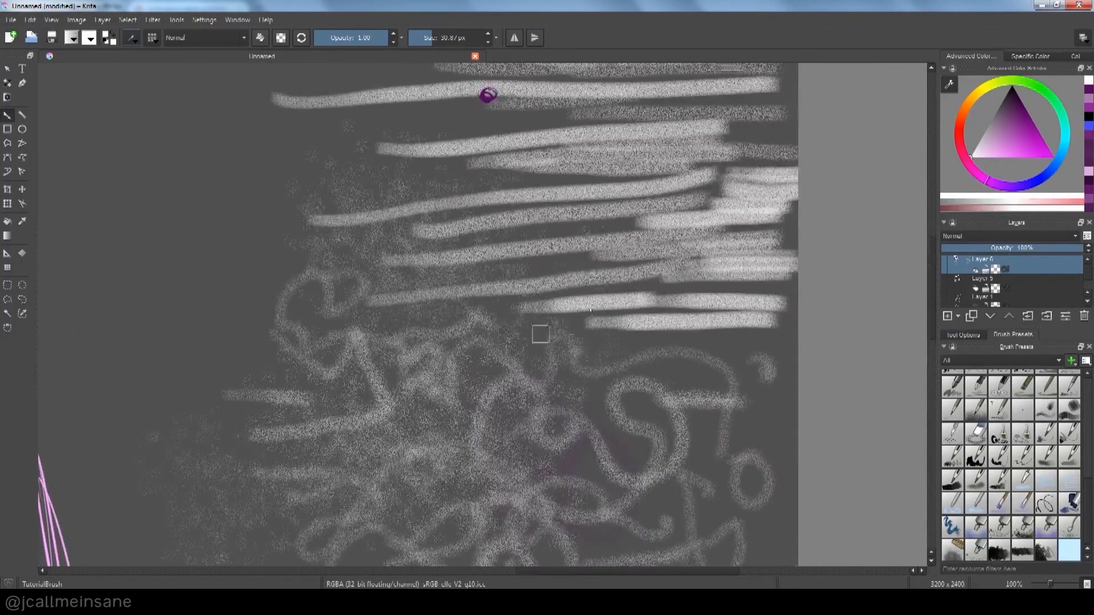
{"action": "left_click_drag", "start_coordinate": [570, 390], "coordinate": [531, 299]}
{"action": "key", "text": "ctrl+a"}
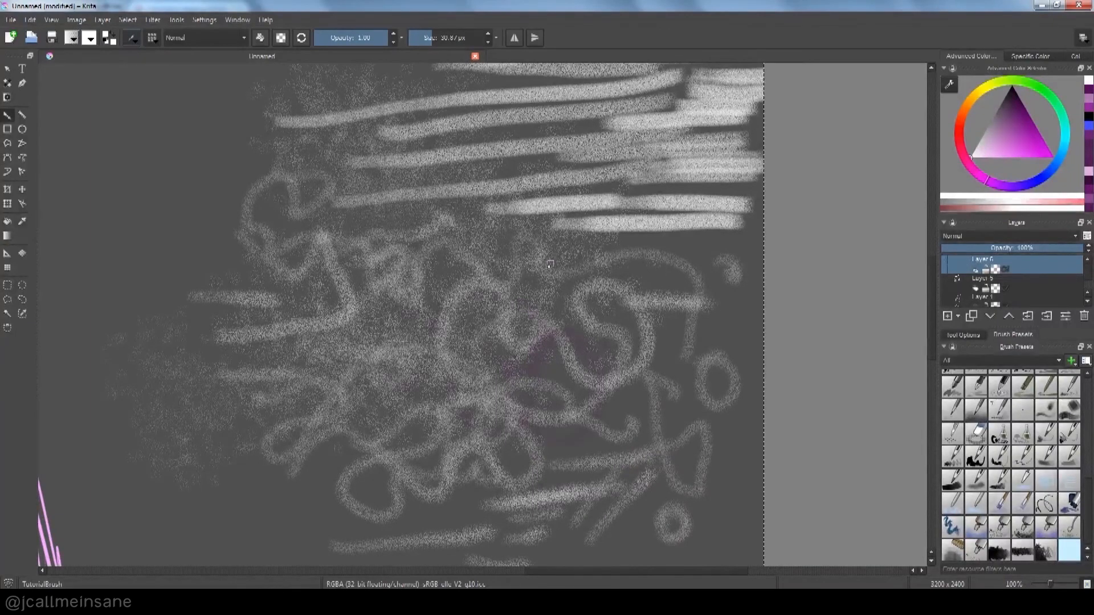
{"action": "key", "text": "Delete"}
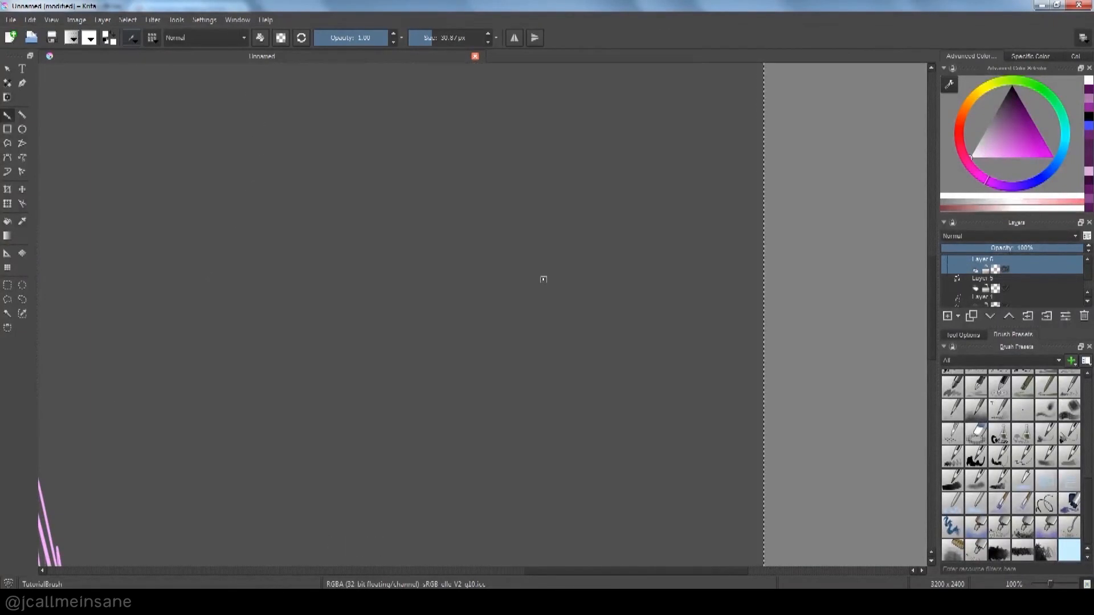
{"action": "key", "text": "ctrl+shift+a"}
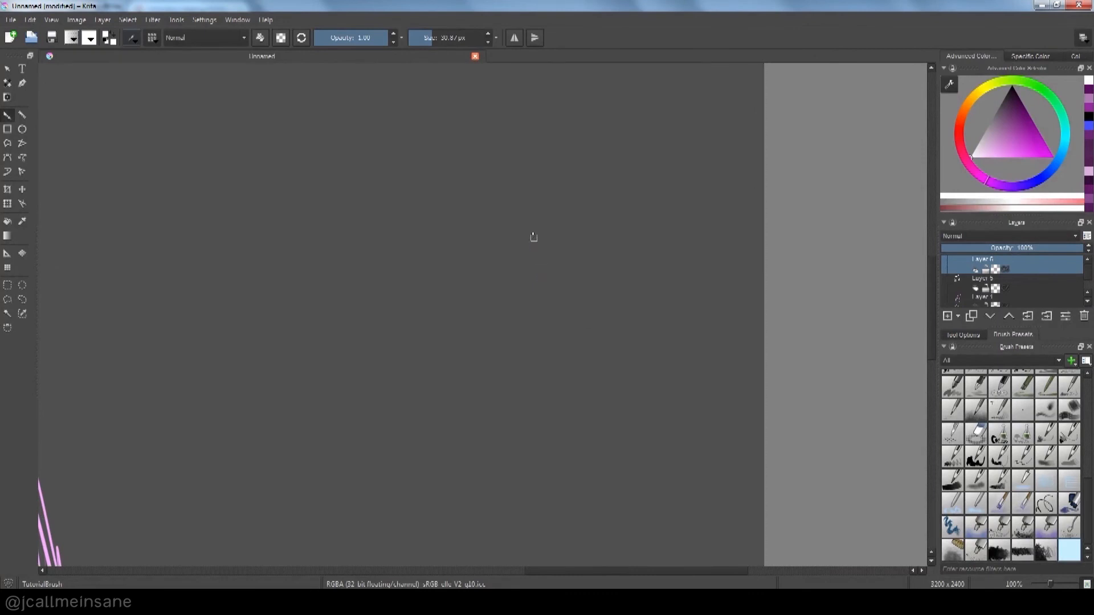
Paint a cloud of white scattered strokes near the canvas's upper right corner and layer medium and dark purple over it
{"action": "left_click_drag", "start_coordinate": [526, 254], "coordinate": [521, 382]}
{"action": "left_click_drag", "start_coordinate": [500, 301], "coordinate": [530, 431]}
{"action": "mouse_move", "coordinate": [524, 323]}
{"action": "left_mouse_down"}
{"action": "mouse_move", "coordinate": [507, 451]}
{"action": "mouse_move", "coordinate": [532, 320]}
{"action": "mouse_move", "coordinate": [556, 319]}
{"action": "mouse_move", "coordinate": [459, 381]}
{"action": "mouse_move", "coordinate": [473, 353]}
{"action": "mouse_move", "coordinate": [441, 347]}
{"action": "left_mouse_up"}
{"action": "left_click", "coordinate": [1015, 136]}
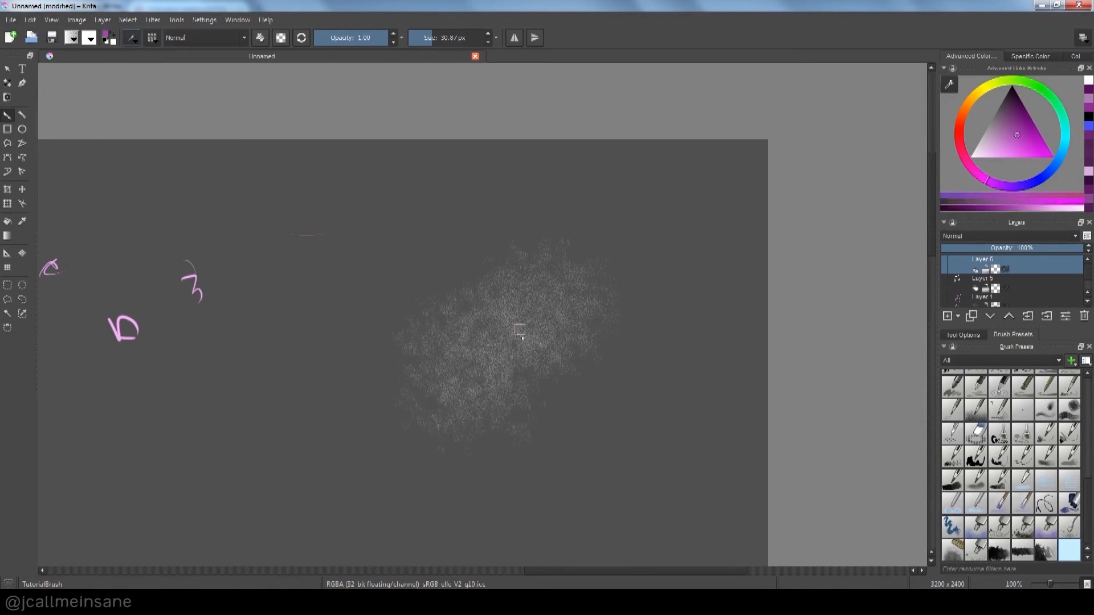
{"action": "left_click_drag", "start_coordinate": [546, 382], "coordinate": [528, 359]}
{"action": "left_click", "coordinate": [1013, 116]}
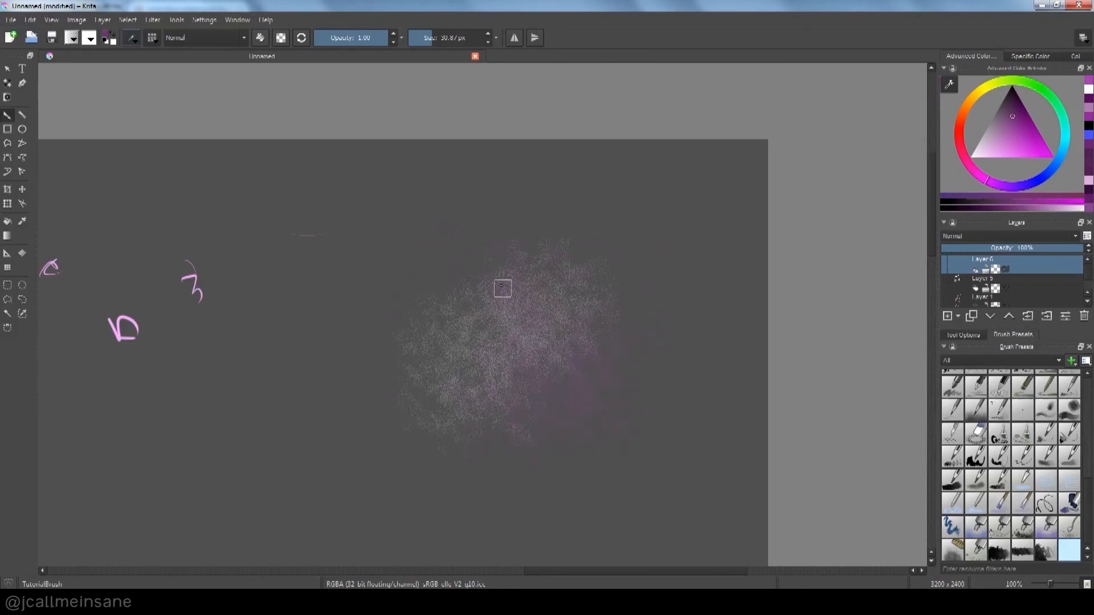
{"action": "left_click_drag", "start_coordinate": [848, 220], "coordinate": [859, 213]}
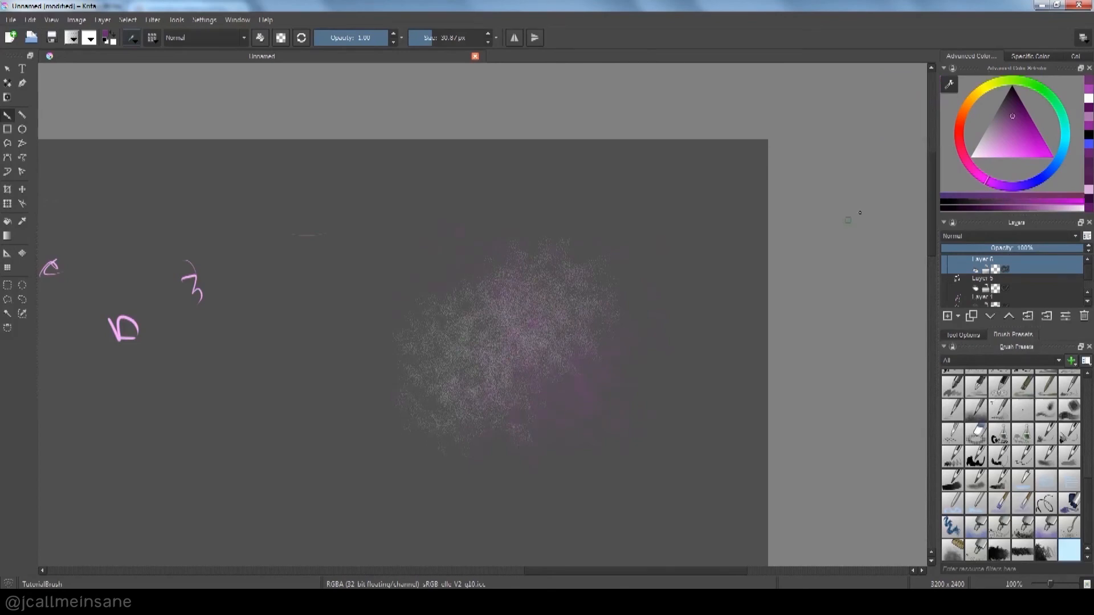
Layer blue and dark blue scattered strokes over the cloud and change the paint colour to black
{"action": "left_click", "coordinate": [1036, 183]}
{"action": "left_click", "coordinate": [1014, 147]}
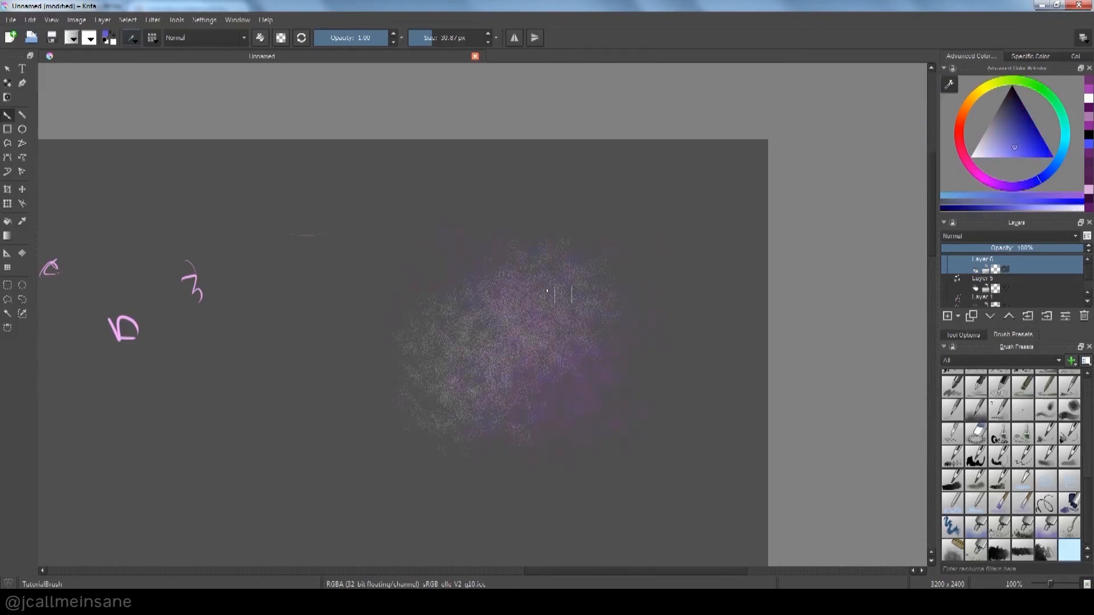
{"action": "left_click", "coordinate": [797, 164]}
{"action": "left_click", "coordinate": [1012, 110]}
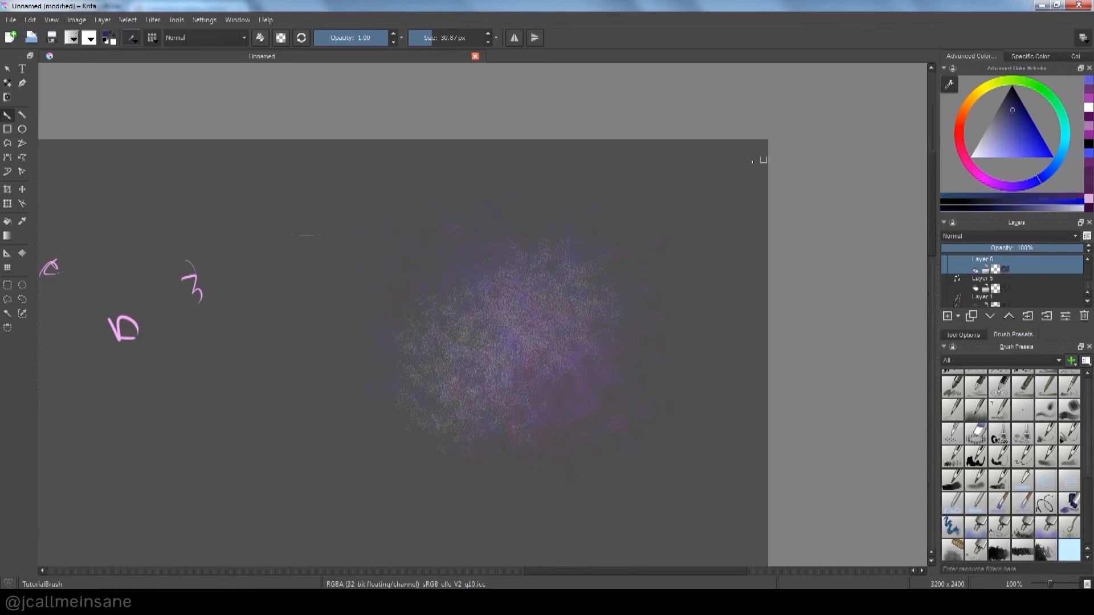
{"action": "left_click_drag", "start_coordinate": [1011, 109], "coordinate": [1011, 86]}
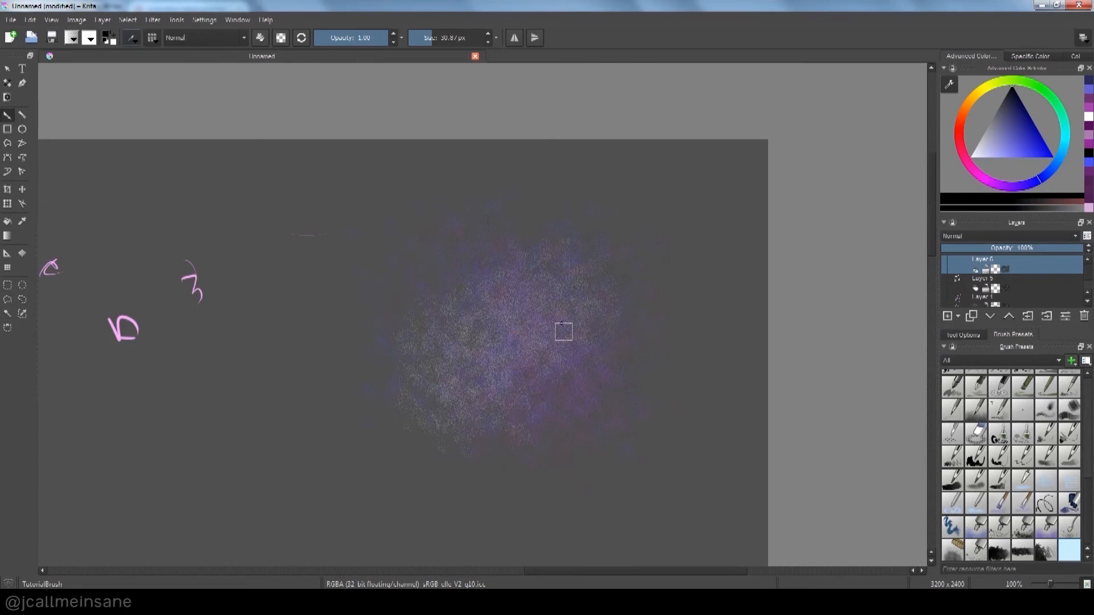
Raise the brush's flow strength to 0.78 and paint black scattered strokes over the cloud
{"action": "left_click", "coordinate": [131, 37]}
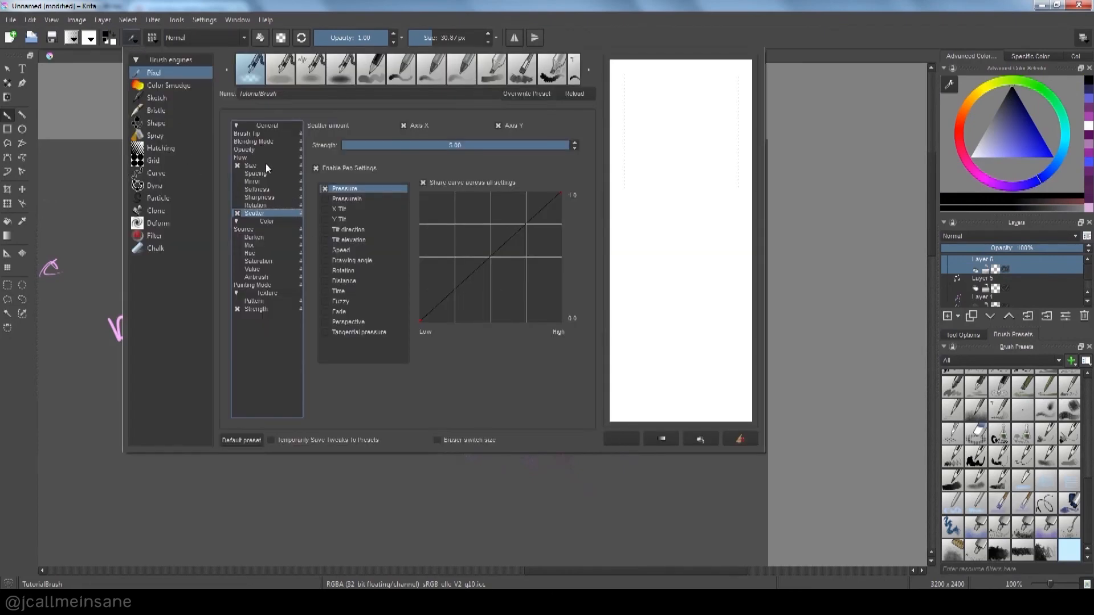
{"action": "left_click", "coordinate": [266, 159]}
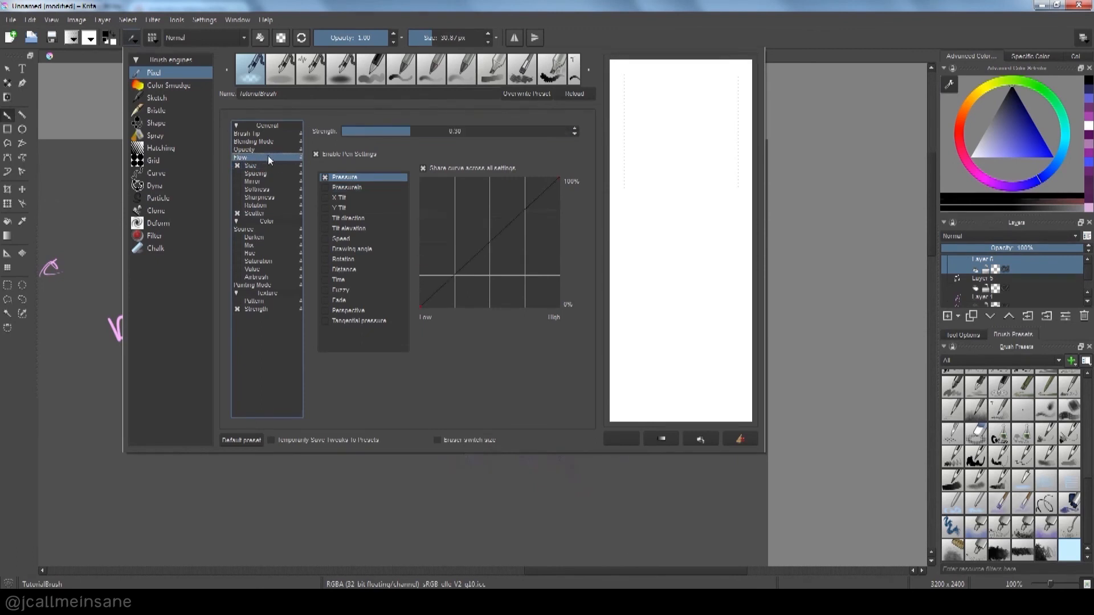
{"action": "left_click", "coordinate": [467, 132]}
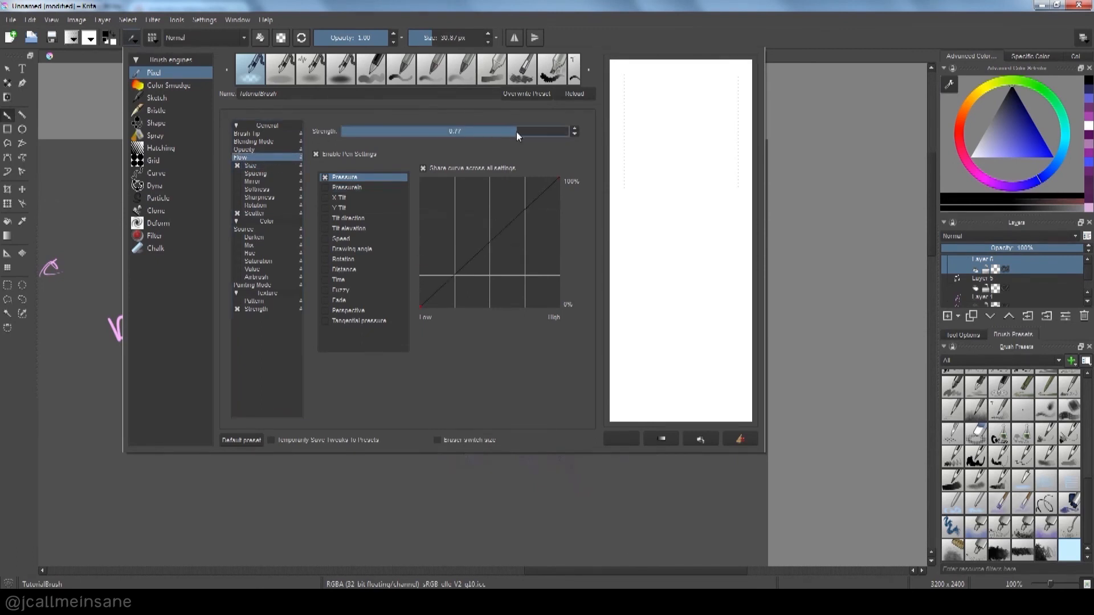
{"action": "left_click", "coordinate": [481, 512]}
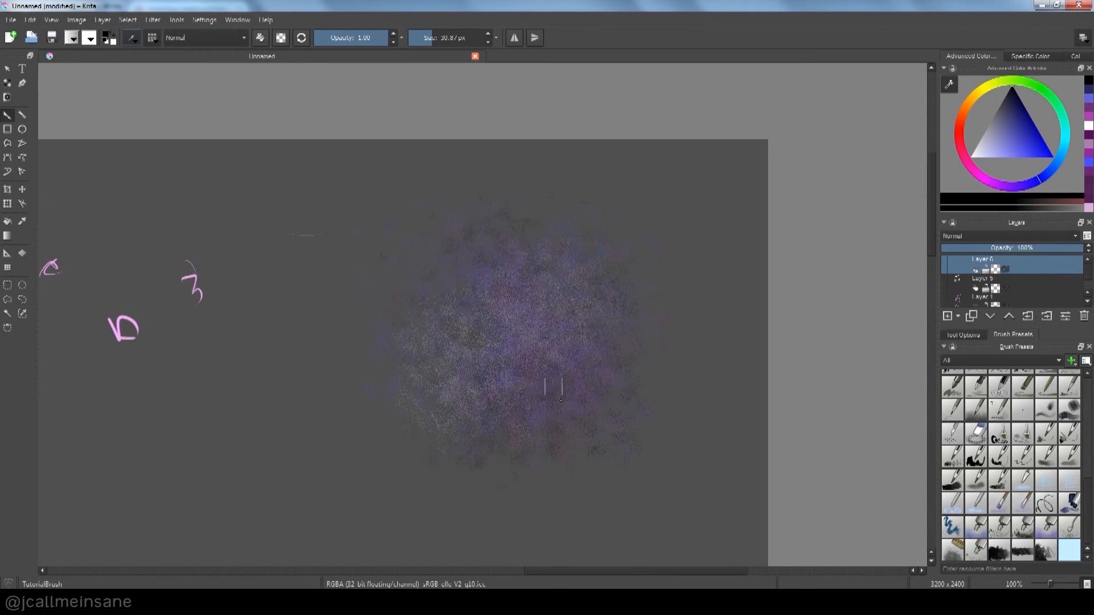
Set the brush size to 26.16 px and paint dark blue and paler blue scattered strokes over the cloud
{"action": "left_click", "coordinate": [422, 39]}
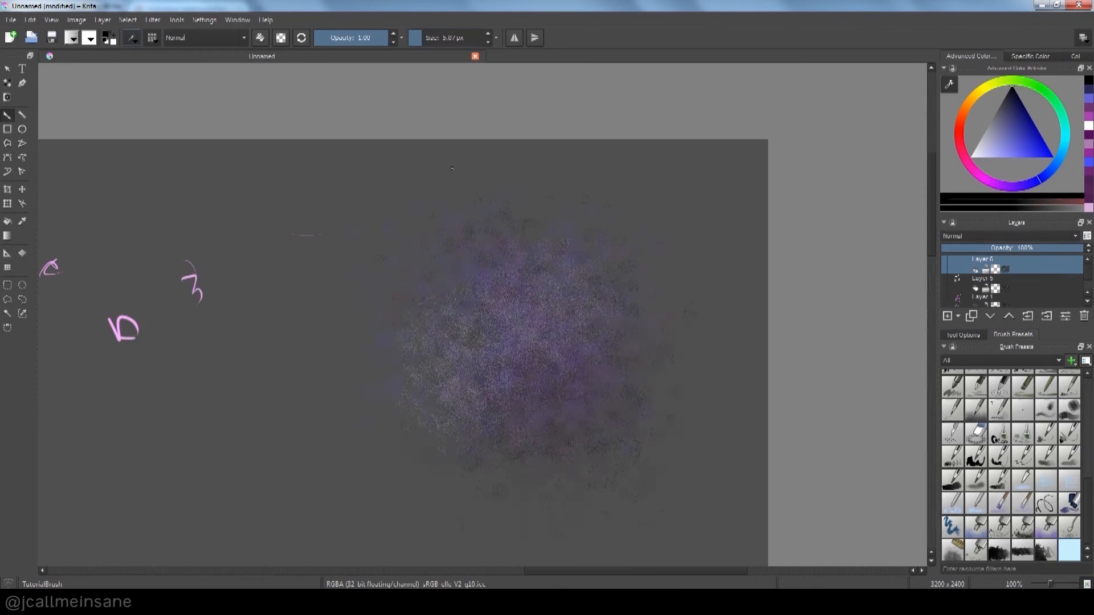
{"action": "left_click", "coordinate": [433, 43]}
{"action": "left_click", "coordinate": [429, 43]}
{"action": "left_click", "coordinate": [1019, 124]}
{"action": "mouse_move", "coordinate": [553, 327]}
{"action": "left_mouse_down"}
{"action": "mouse_move", "coordinate": [532, 366]}
{"action": "mouse_move", "coordinate": [535, 376]}
{"action": "mouse_move", "coordinate": [529, 353]}
{"action": "mouse_move", "coordinate": [573, 387]}
{"action": "mouse_move", "coordinate": [547, 382]}
{"action": "mouse_move", "coordinate": [529, 431]}
{"action": "mouse_move", "coordinate": [465, 445]}
{"action": "left_mouse_up"}
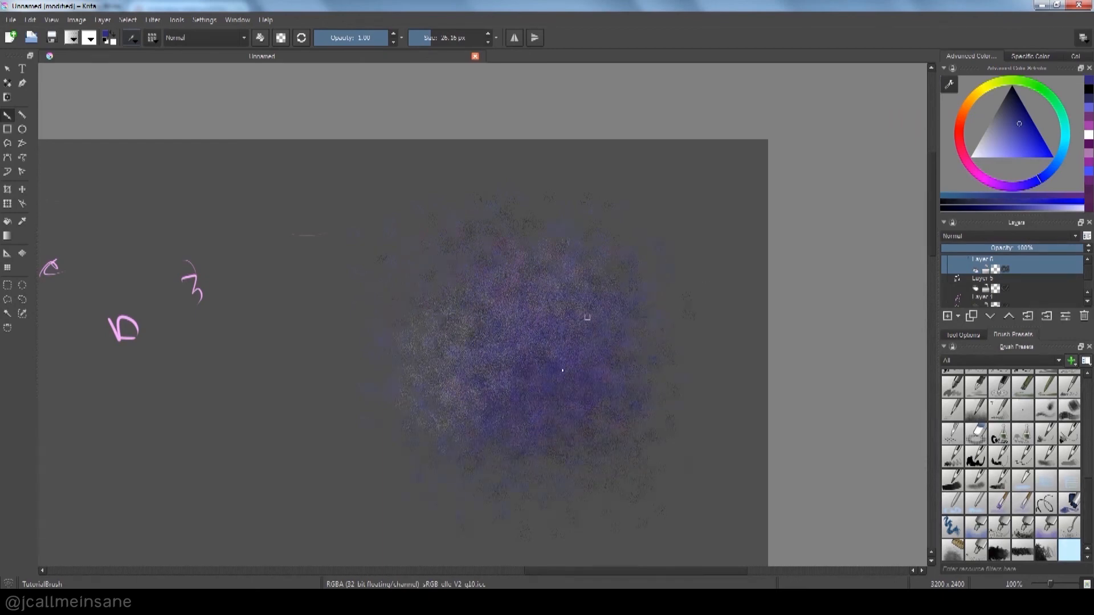
{"action": "left_click_drag", "start_coordinate": [565, 381], "coordinate": [548, 280]}
{"action": "left_click", "coordinate": [1000, 147]}
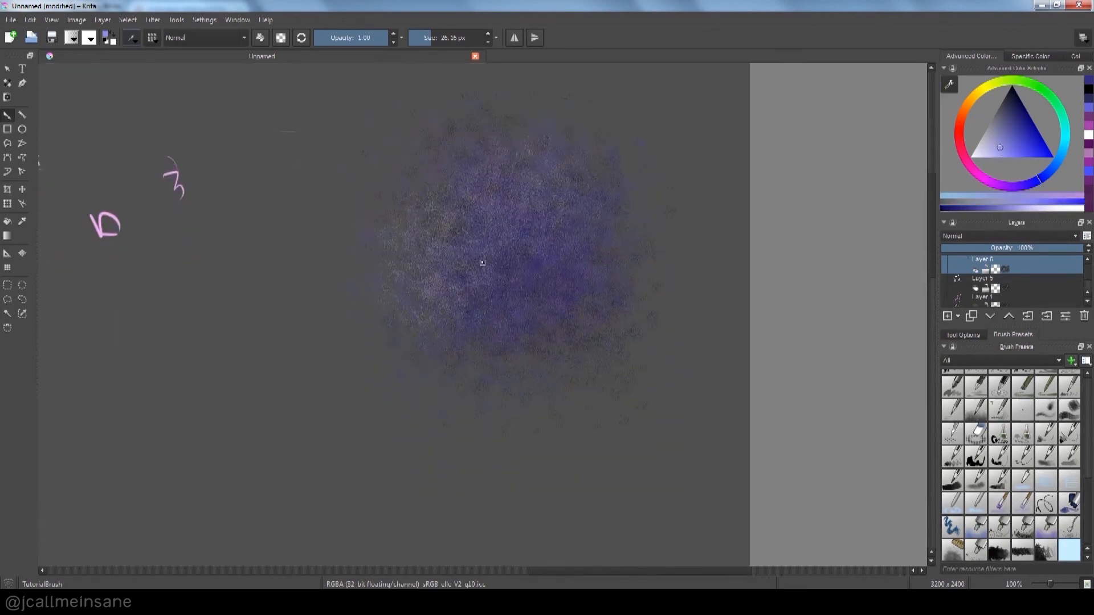
{"action": "mouse_move", "coordinate": [581, 217]}
{"action": "left_mouse_down"}
{"action": "mouse_move", "coordinate": [550, 217]}
{"action": "mouse_move", "coordinate": [546, 186]}
{"action": "mouse_move", "coordinate": [570, 347]}
{"action": "left_mouse_up"}
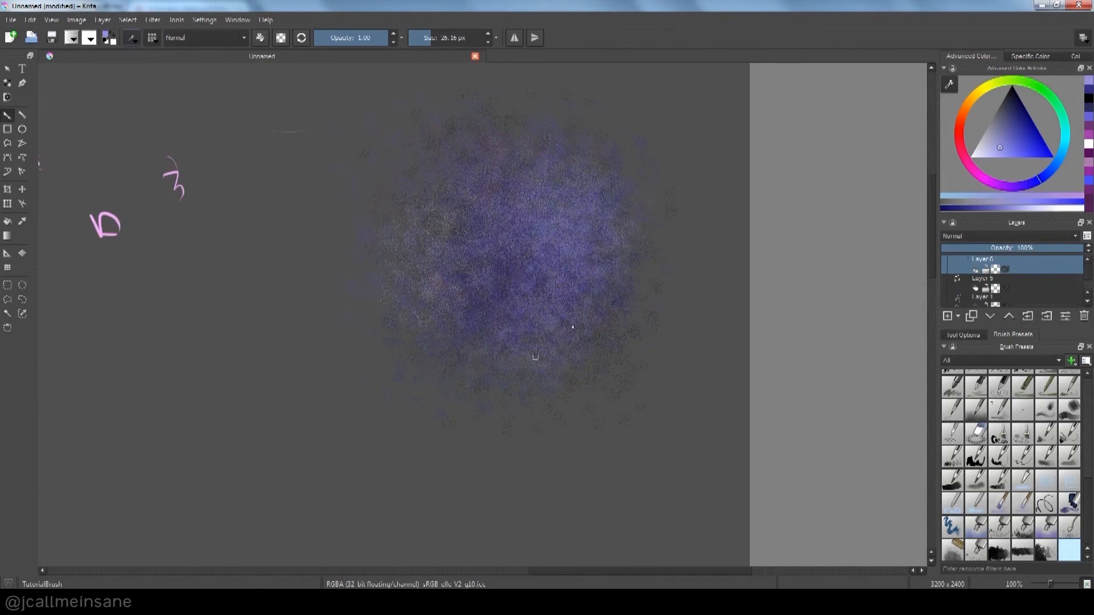
Set the brush size to 14.20 px and add deep blue scattered strokes around the cloud's edges
{"action": "left_click", "coordinate": [426, 38]}
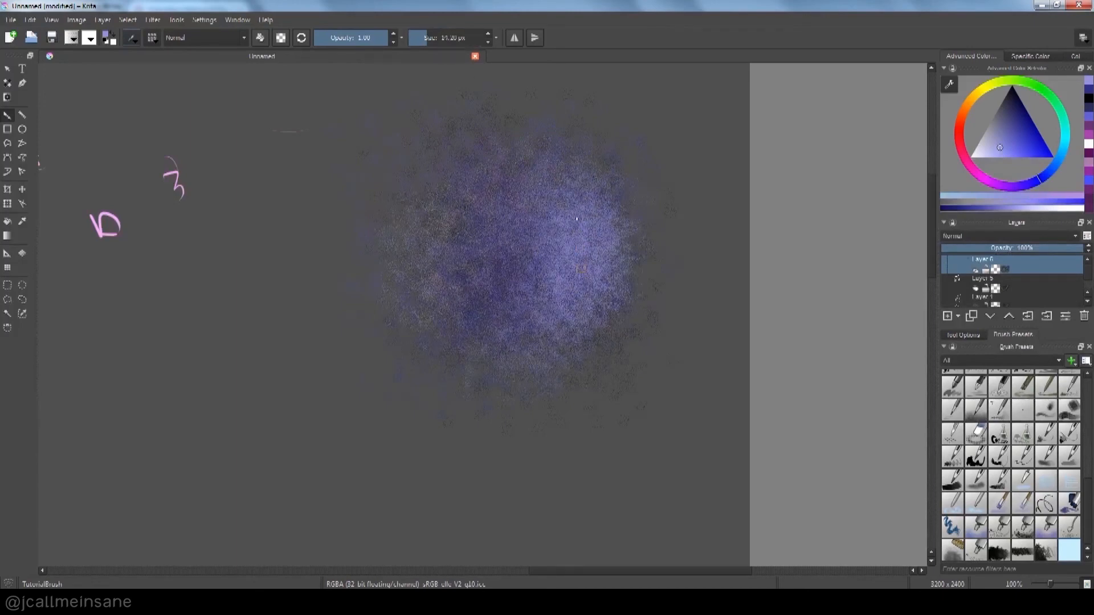
{"action": "left_click", "coordinate": [1029, 126]}
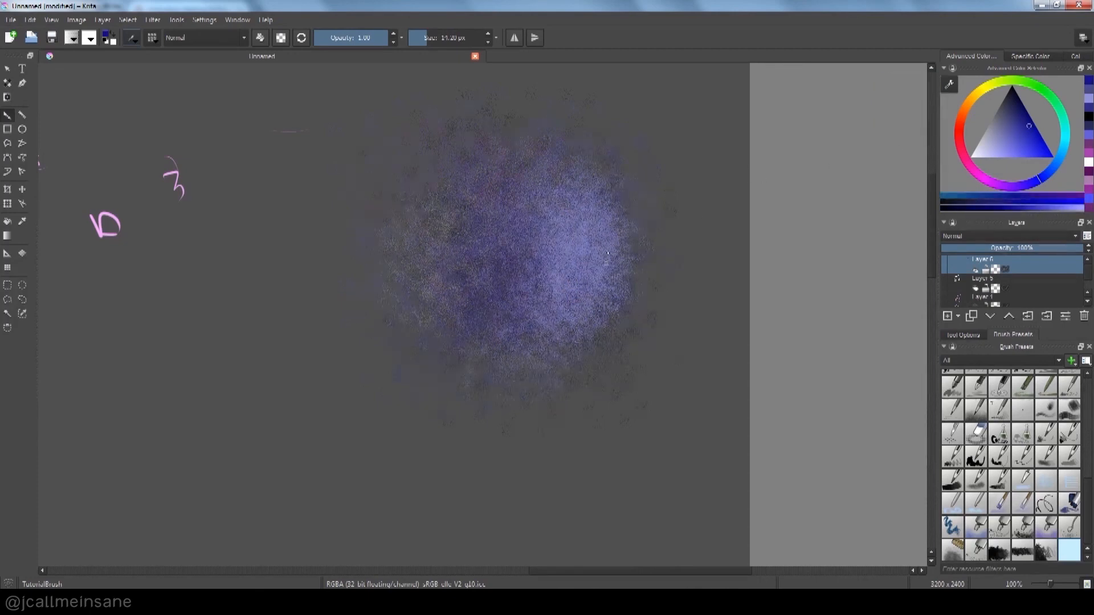
{"action": "mouse_move", "coordinate": [613, 305]}
{"action": "left_mouse_down"}
{"action": "mouse_move", "coordinate": [632, 273]}
{"action": "mouse_move", "coordinate": [622, 313]}
{"action": "mouse_move", "coordinate": [405, 308]}
{"action": "left_mouse_up"}
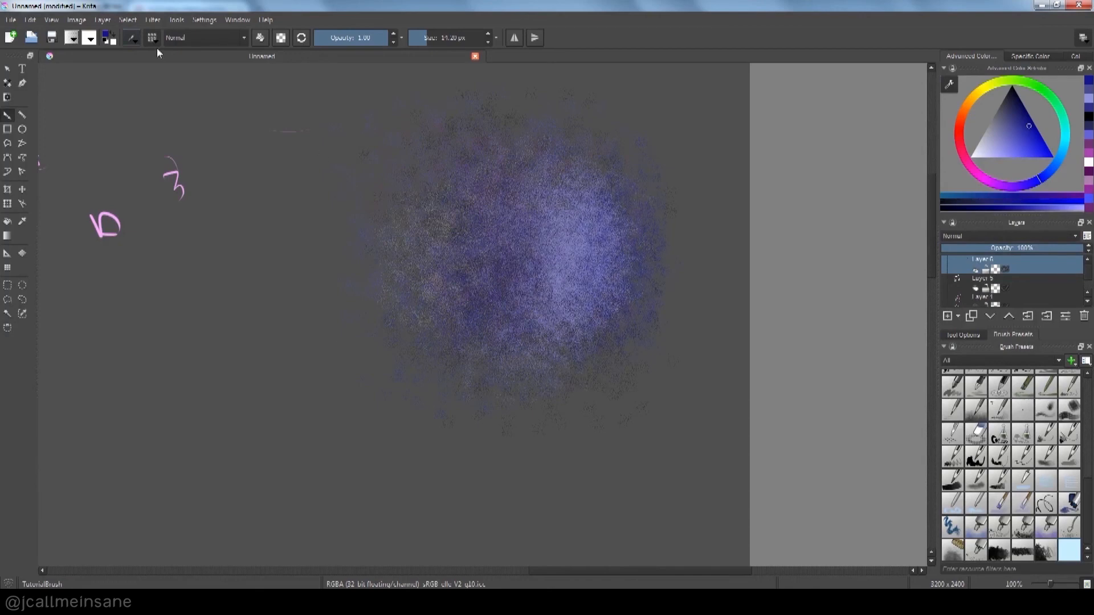
Lower the brush's flow strength to 0.52 and test it with strokes along the cloud's lower edge
{"action": "left_click", "coordinate": [132, 38]}
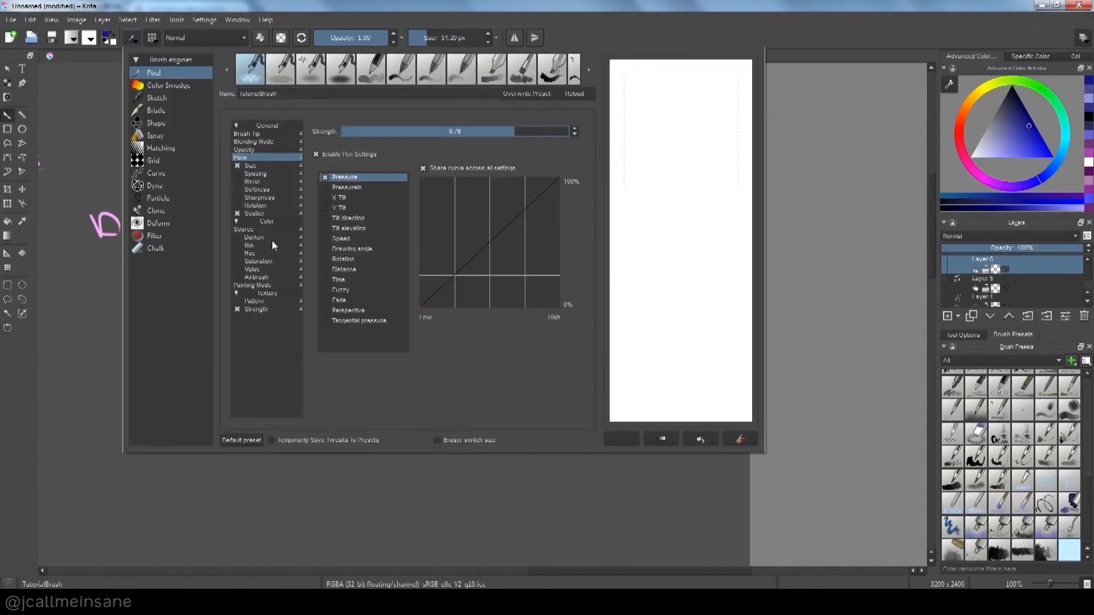
{"action": "left_click", "coordinate": [272, 214]}
{"action": "left_click_drag", "start_coordinate": [478, 132], "coordinate": [469, 135]}
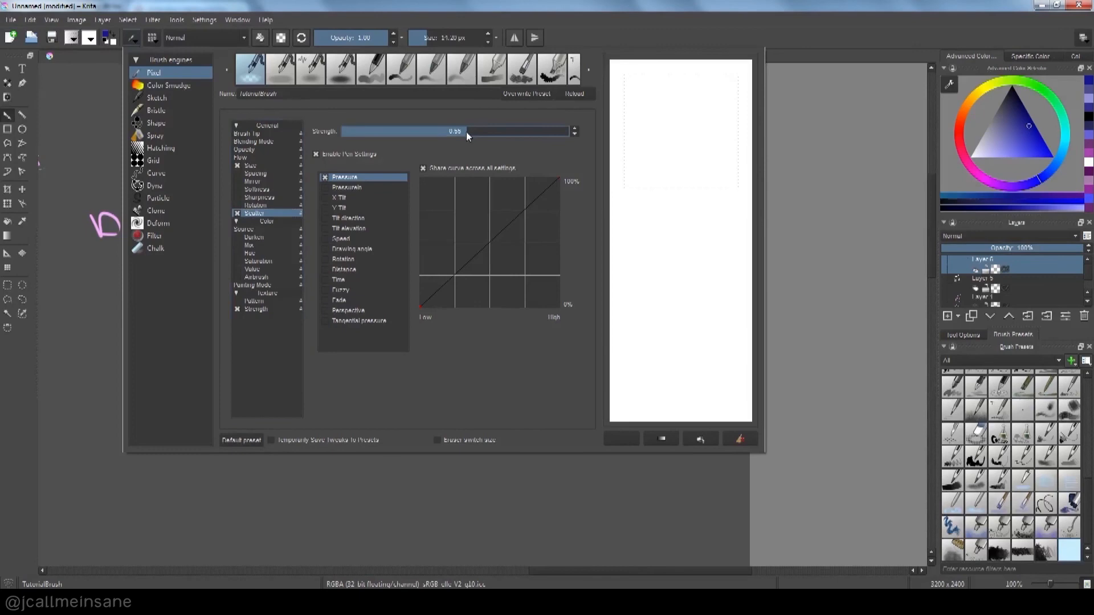
{"action": "left_click", "coordinate": [436, 476]}
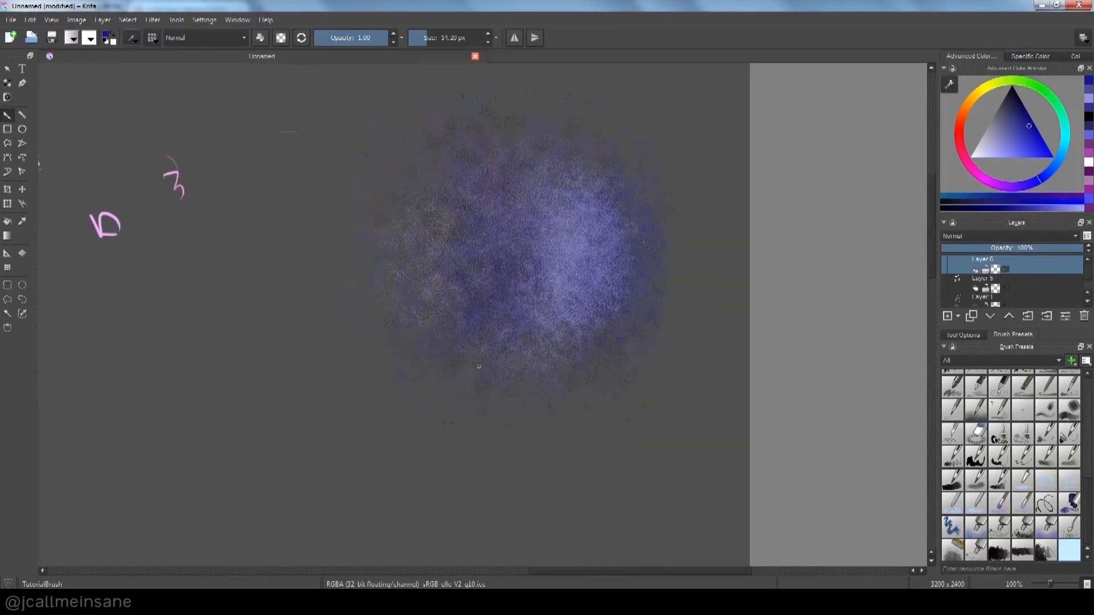
{"action": "mouse_move", "coordinate": [488, 410]}
{"action": "left_mouse_down"}
{"action": "mouse_move", "coordinate": [474, 442]}
{"action": "mouse_move", "coordinate": [450, 399]}
{"action": "left_mouse_up"}
{"action": "mouse_move", "coordinate": [984, 112]}
{"action": "left_mouse_down"}
{"action": "mouse_move", "coordinate": [1010, 138]}
{"action": "mouse_move", "coordinate": [974, 157]}
{"action": "left_mouse_up"}
{"action": "mouse_move", "coordinate": [420, 306]}
{"action": "left_mouse_down"}
{"action": "mouse_move", "coordinate": [463, 328]}
{"action": "mouse_move", "coordinate": [470, 349]}
{"action": "mouse_move", "coordinate": [438, 277]}
{"action": "left_mouse_up"}
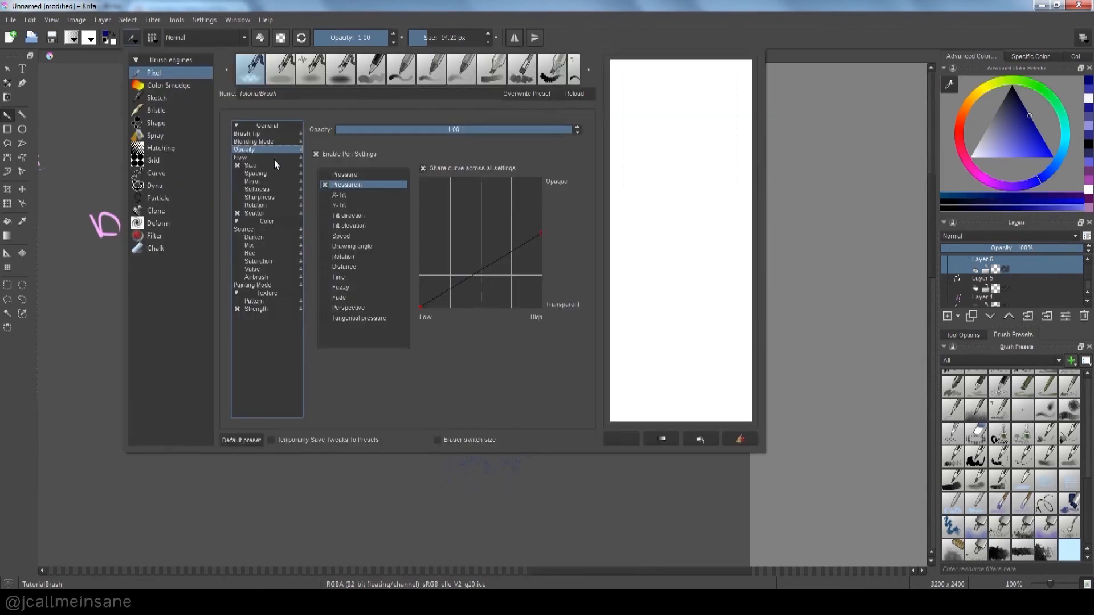
Look through the settings of the other brush engines, including Color Smudge, Bristle, Shape, Spray, Particle and Deform, and return to Pixel
{"action": "left_click", "coordinate": [275, 158]}
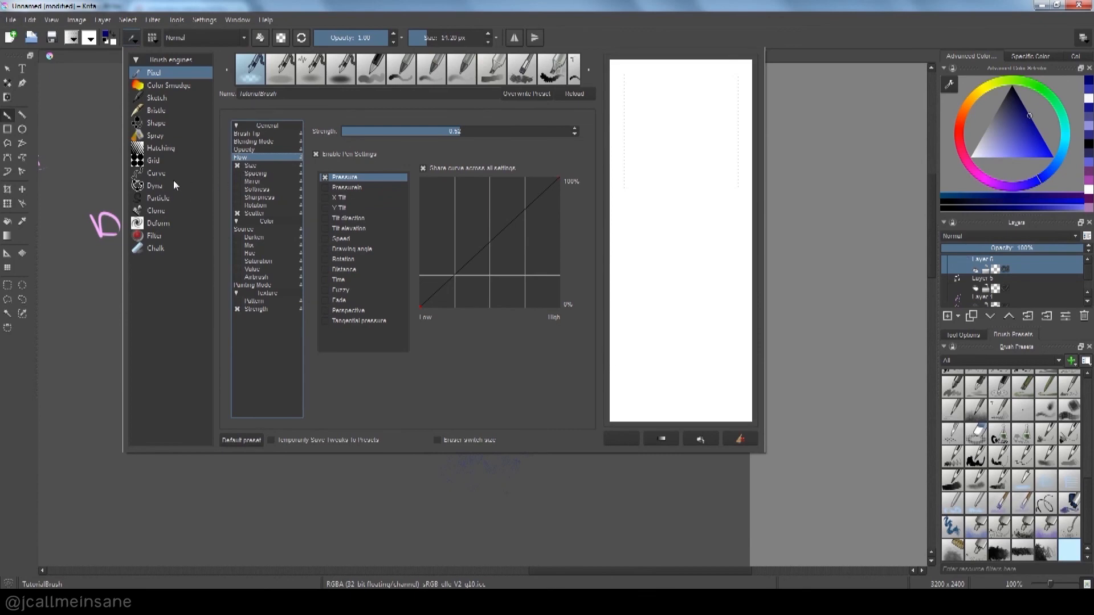
{"action": "left_click", "coordinate": [182, 199]}
{"action": "left_click", "coordinate": [177, 223]}
{"action": "left_click", "coordinate": [180, 251]}
{"action": "left_click", "coordinate": [181, 236]}
{"action": "left_click", "coordinate": [183, 211]}
{"action": "left_click", "coordinate": [190, 135]}
{"action": "left_click", "coordinate": [193, 85]}
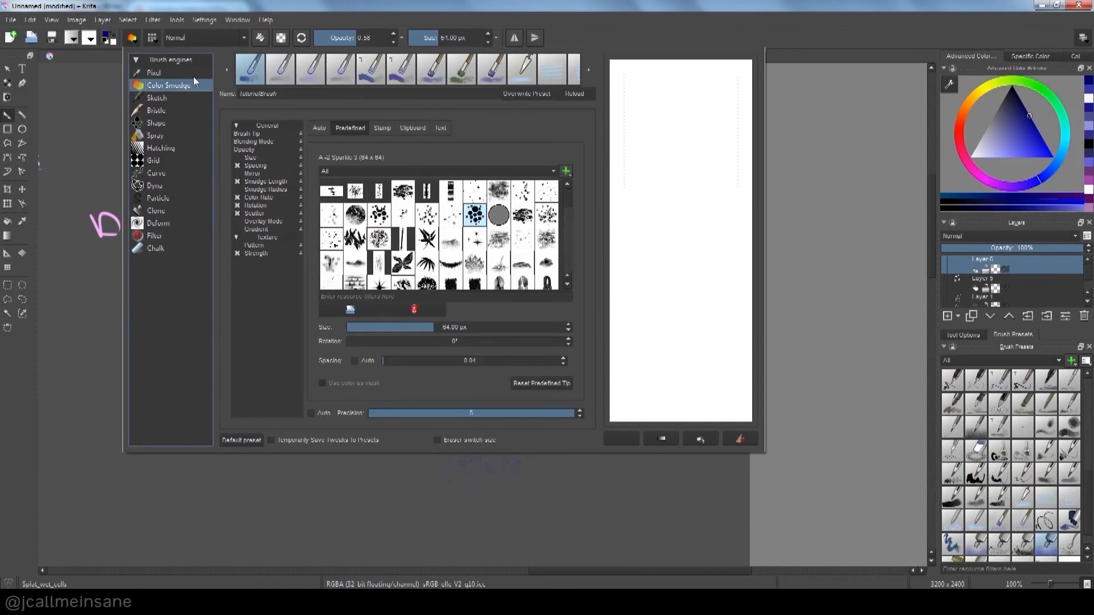
{"action": "left_click", "coordinate": [194, 75]}
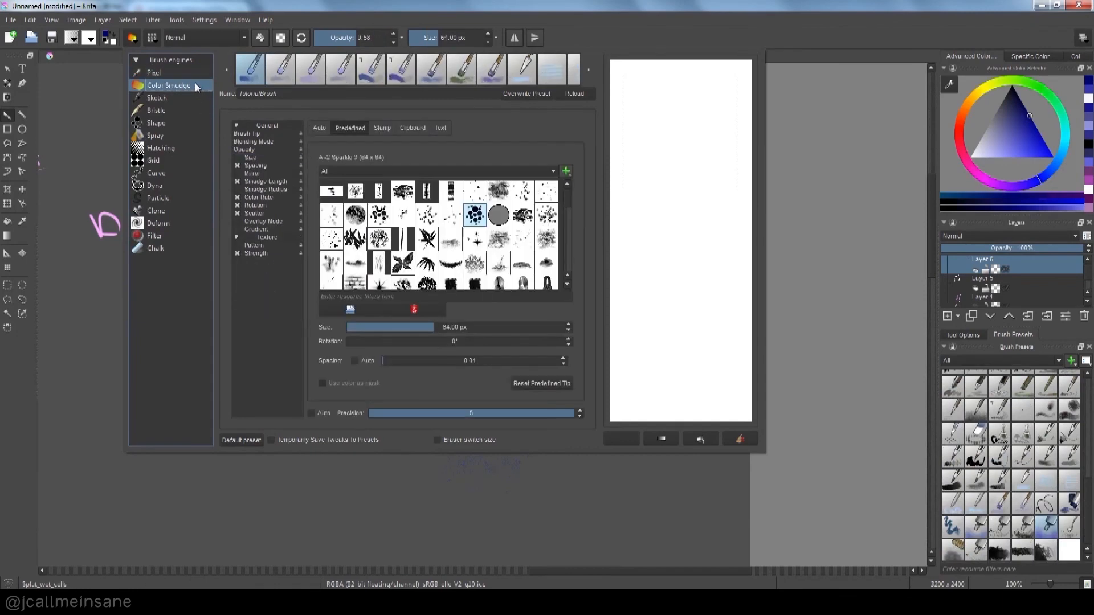
{"action": "left_click", "coordinate": [184, 99]}
{"action": "left_click", "coordinate": [179, 111]}
{"action": "left_click", "coordinate": [177, 124]}
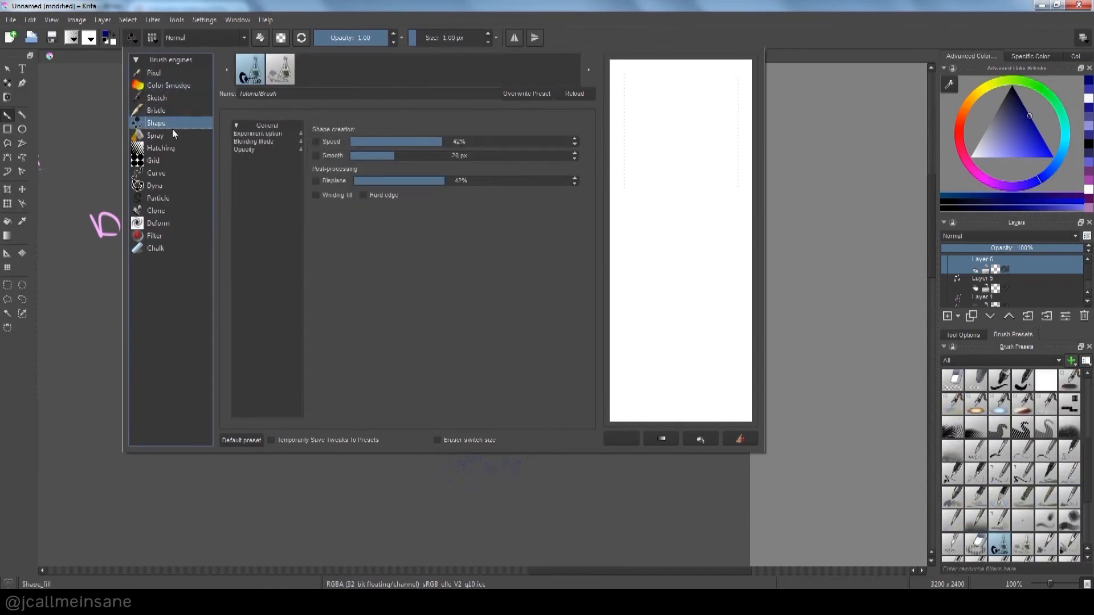
{"action": "left_click", "coordinate": [180, 138]}
{"action": "left_click", "coordinate": [186, 125]}
{"action": "left_click", "coordinate": [181, 111]}
{"action": "left_click", "coordinate": [189, 74]}
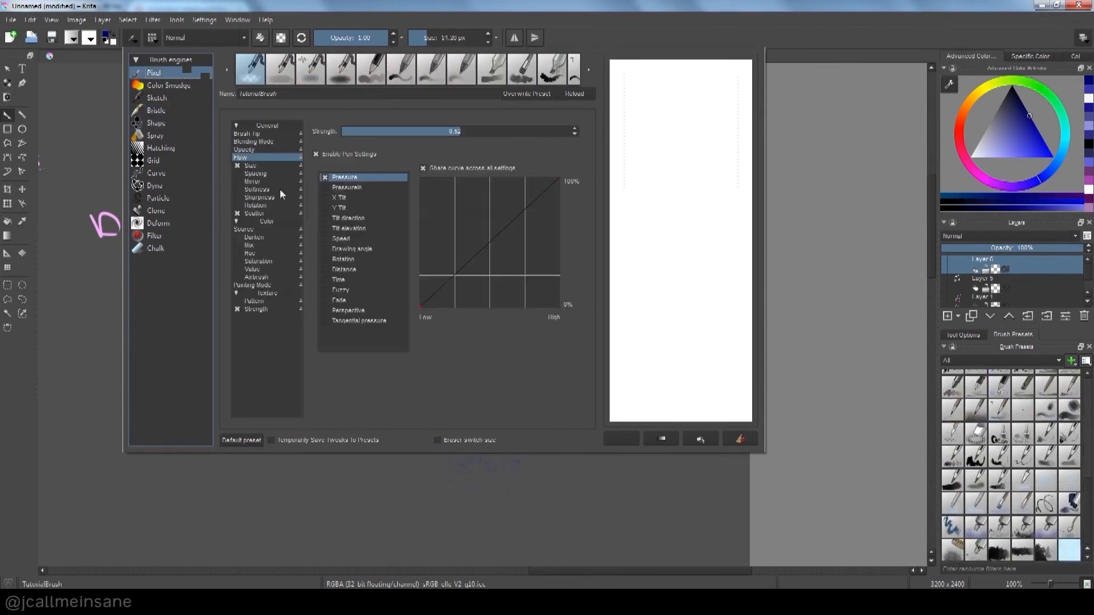
Overwrite the TutorialBrush preset with the current settings and open its name for editing
{"action": "left_click", "coordinate": [536, 95]}
{"action": "left_click_drag", "start_coordinate": [277, 95], "coordinate": [238, 96]}
{"action": "left_click", "coordinate": [335, 95]}
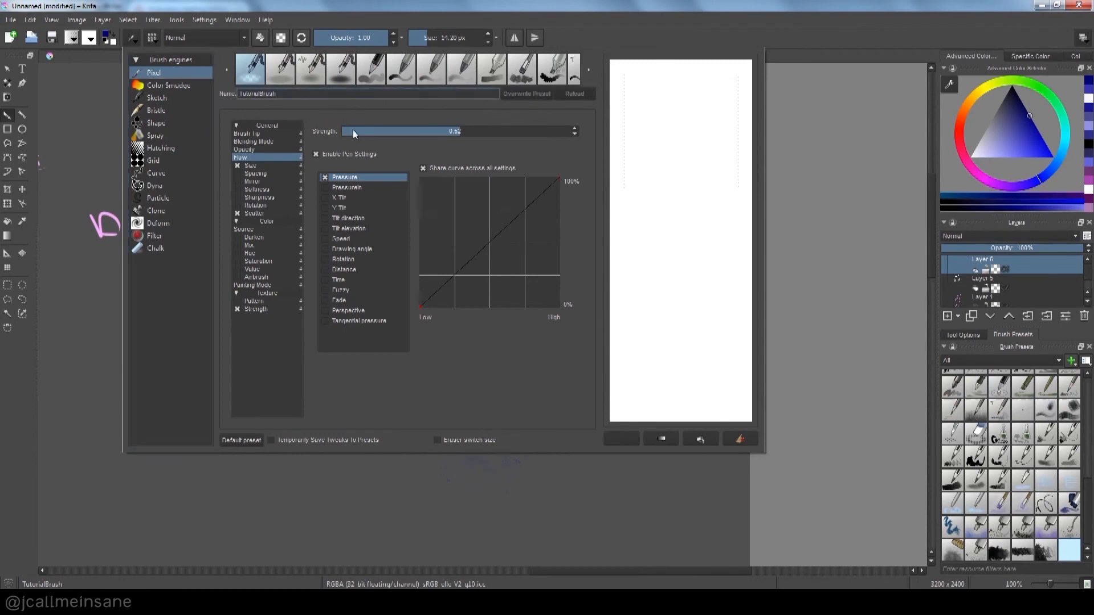
Add white, purple and lighter blue scattered strokes to the cloud
{"action": "left_click", "coordinate": [950, 469]}
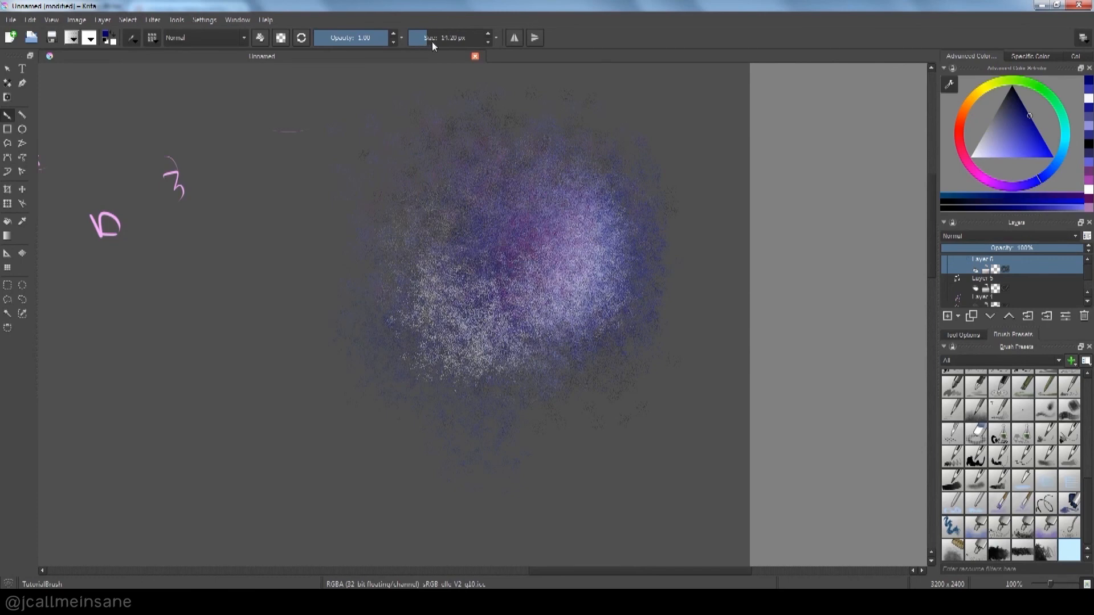
{"action": "left_click_drag", "start_coordinate": [989, 133], "coordinate": [1008, 149]}
{"action": "mouse_move", "coordinate": [403, 308]}
{"action": "left_mouse_down"}
{"action": "mouse_move", "coordinate": [416, 354]}
{"action": "mouse_move", "coordinate": [451, 390]}
{"action": "mouse_move", "coordinate": [498, 407]}
{"action": "mouse_move", "coordinate": [588, 360]}
{"action": "mouse_move", "coordinate": [408, 293]}
{"action": "mouse_move", "coordinate": [453, 281]}
{"action": "mouse_move", "coordinate": [433, 241]}
{"action": "mouse_move", "coordinate": [479, 238]}
{"action": "mouse_move", "coordinate": [479, 322]}
{"action": "left_mouse_up"}
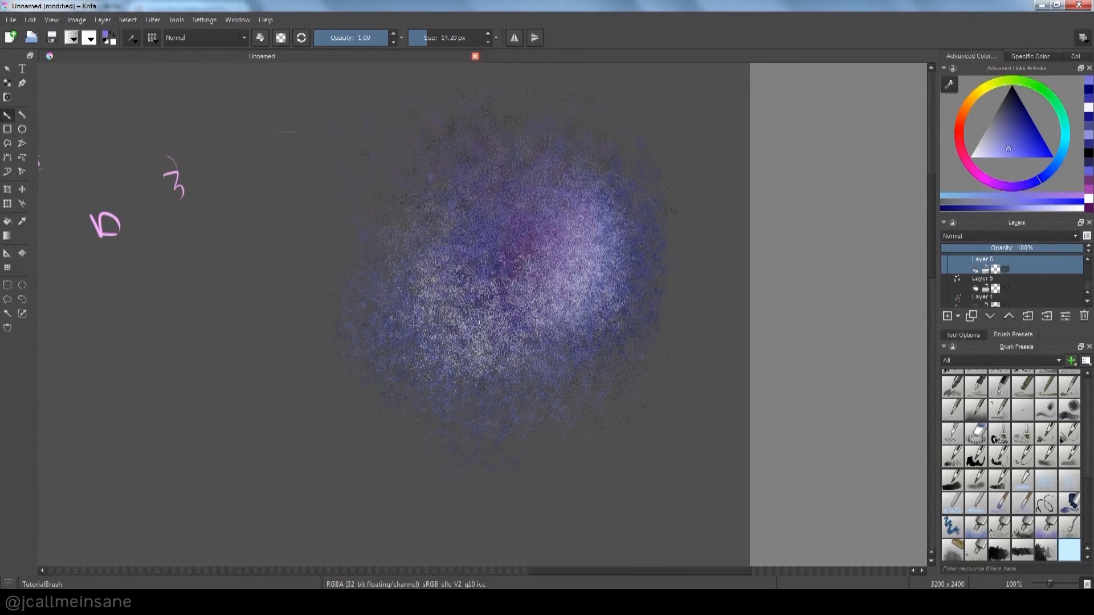
Switch to the custom pen preset sized 24 px, try a stroke beside the figure sketch and undo it
{"action": "scroll", "coordinate": [477, 334], "scroll_direction": "down", "scroll_amount": 3}
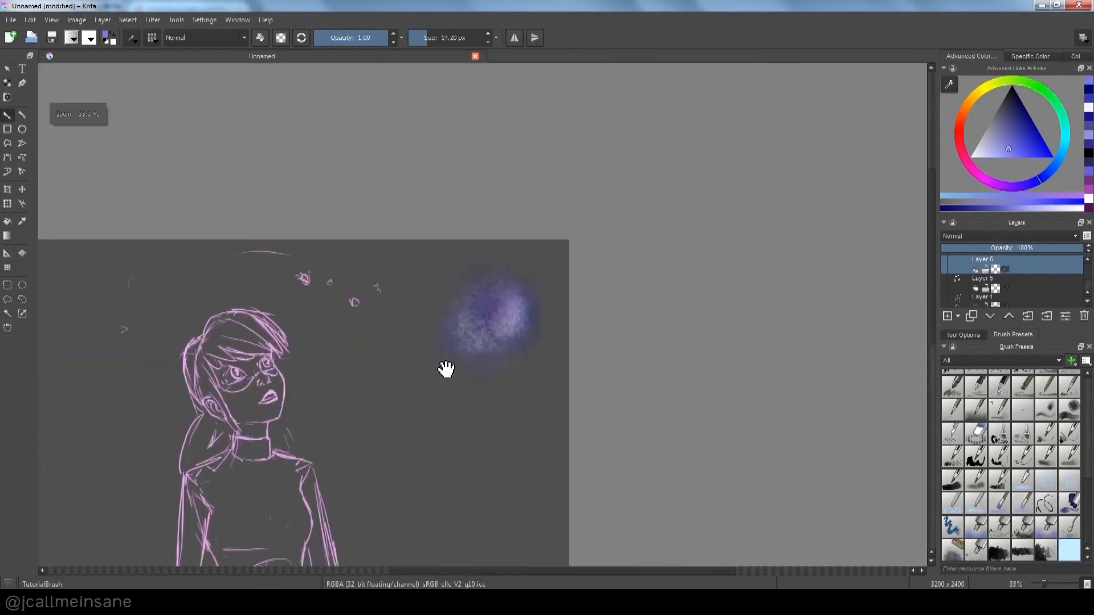
{"action": "left_click_drag", "start_coordinate": [443, 367], "coordinate": [677, 310]}
{"action": "left_click_drag", "start_coordinate": [627, 396], "coordinate": [602, 307]}
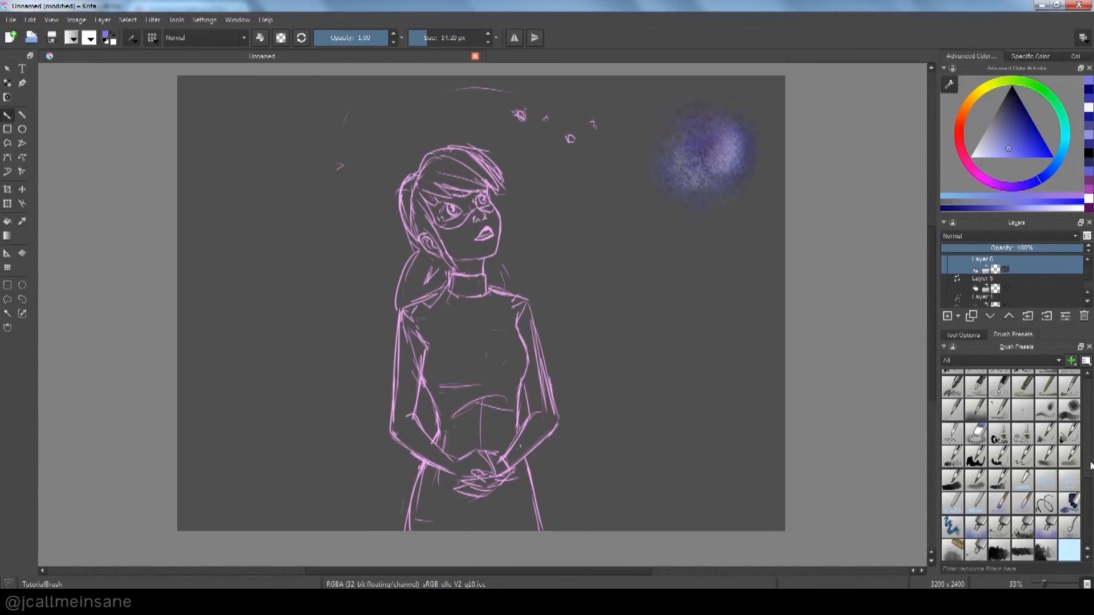
{"action": "left_click_drag", "start_coordinate": [1089, 493], "coordinate": [1090, 419]}
{"action": "left_click", "coordinate": [1071, 426]}
{"action": "mouse_move", "coordinate": [760, 330]}
{"action": "left_mouse_down"}
{"action": "mouse_move", "coordinate": [740, 335]}
{"action": "mouse_move", "coordinate": [678, 311]}
{"action": "mouse_move", "coordinate": [697, 343]}
{"action": "mouse_move", "coordinate": [679, 350]}
{"action": "left_mouse_up"}
{"action": "key", "text": "ctrl+z"}
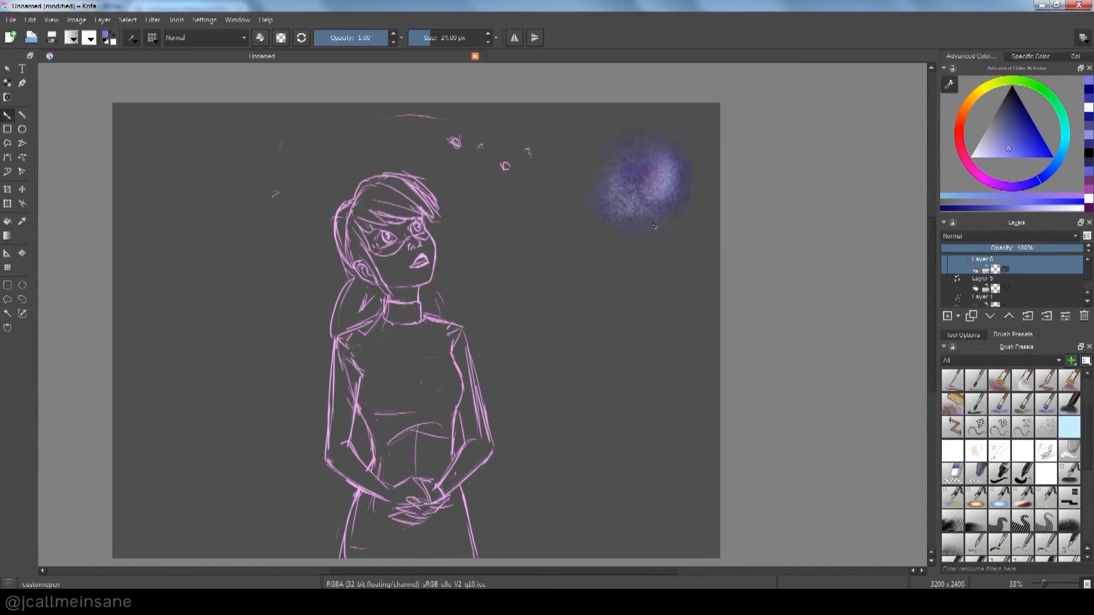
{"action": "left_click_drag", "start_coordinate": [590, 371], "coordinate": [612, 357]}
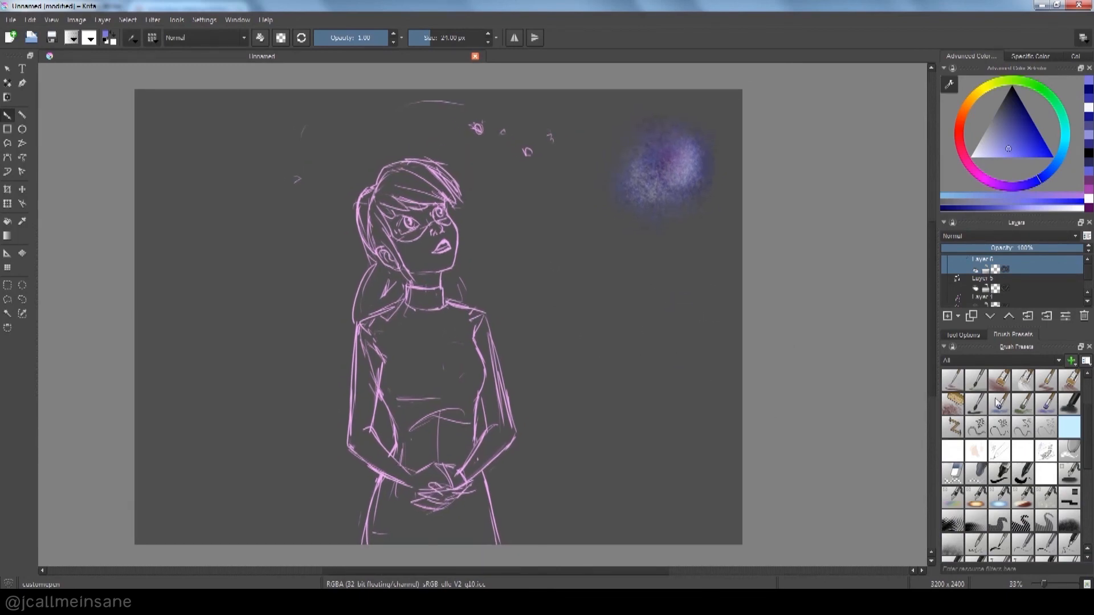
{"action": "scroll", "coordinate": [1046, 450], "scroll_direction": "down", "scroll_amount": 5}
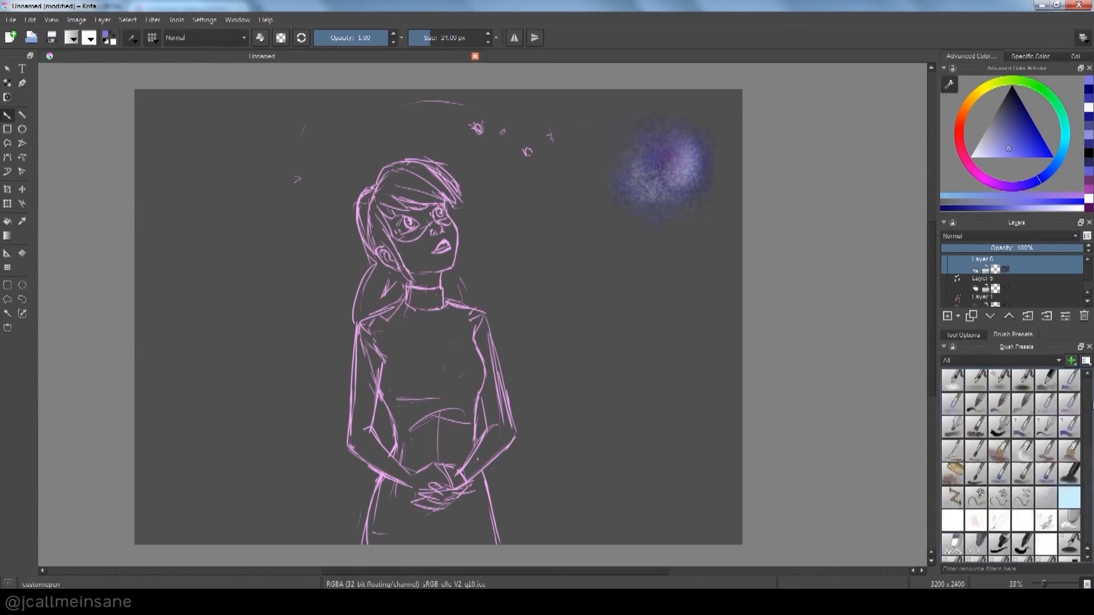
{"action": "scroll", "coordinate": [1011, 464], "scroll_direction": "down", "scroll_amount": 4}
{"action": "left_click_drag", "start_coordinate": [593, 344], "coordinate": [632, 347]}
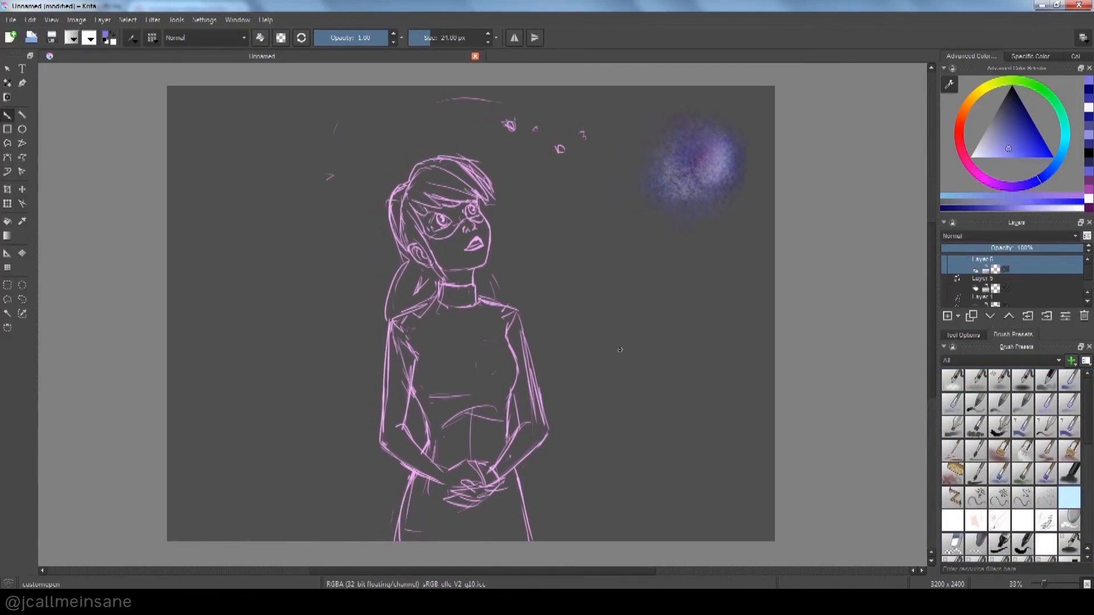